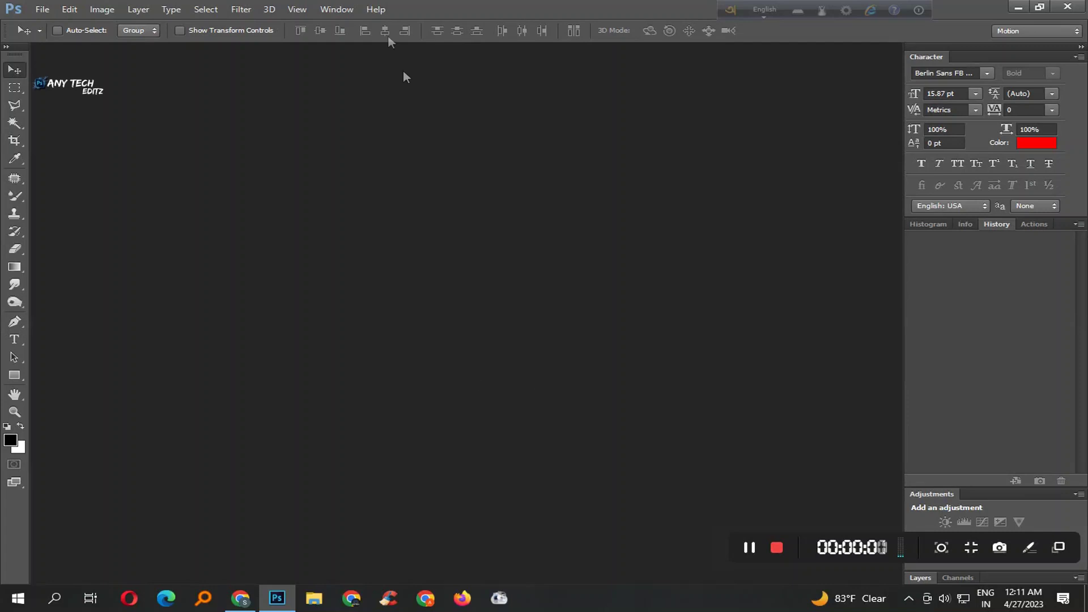
# - Open S.jpg from the Downloads folder and position its document window
pyautogui.click(42, 9)
pyautogui.click(113, 37)
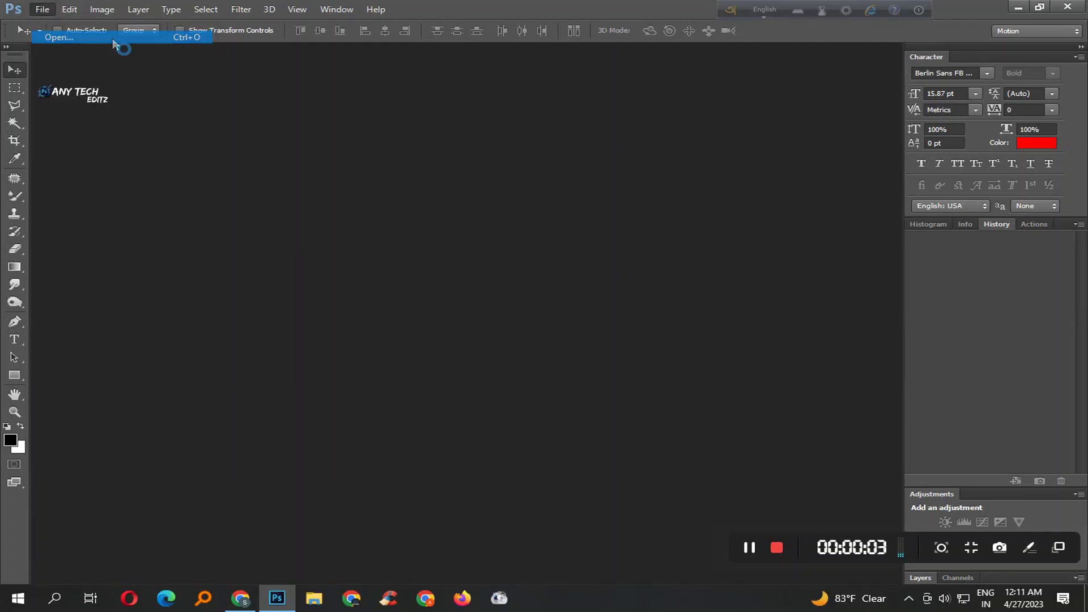
pyautogui.doubleClick(255, 227)
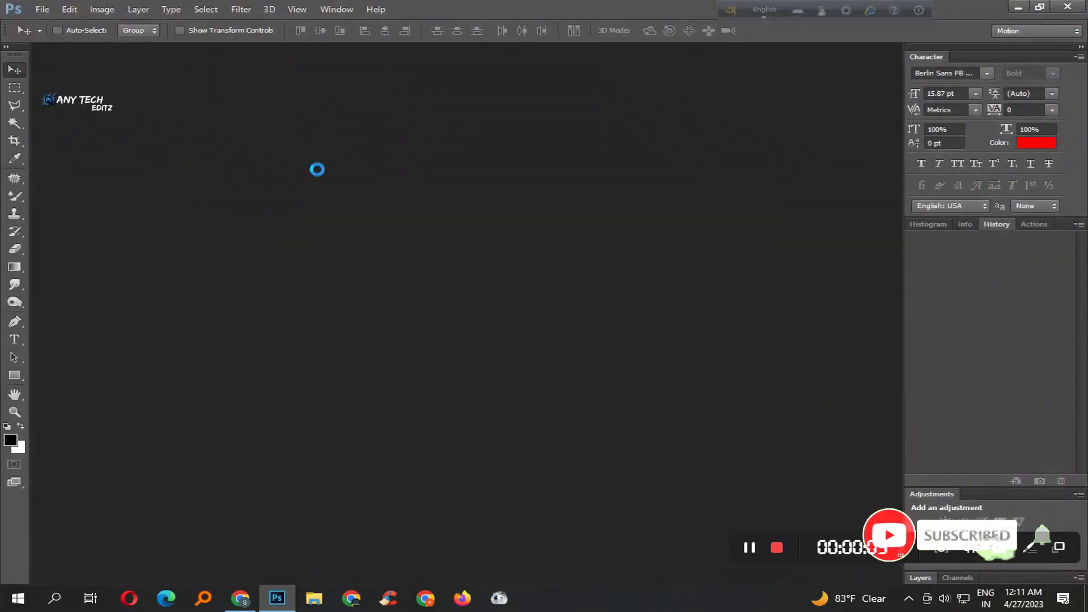
pyautogui.moveTo(156, 50); pyautogui.dragTo(334, 50)
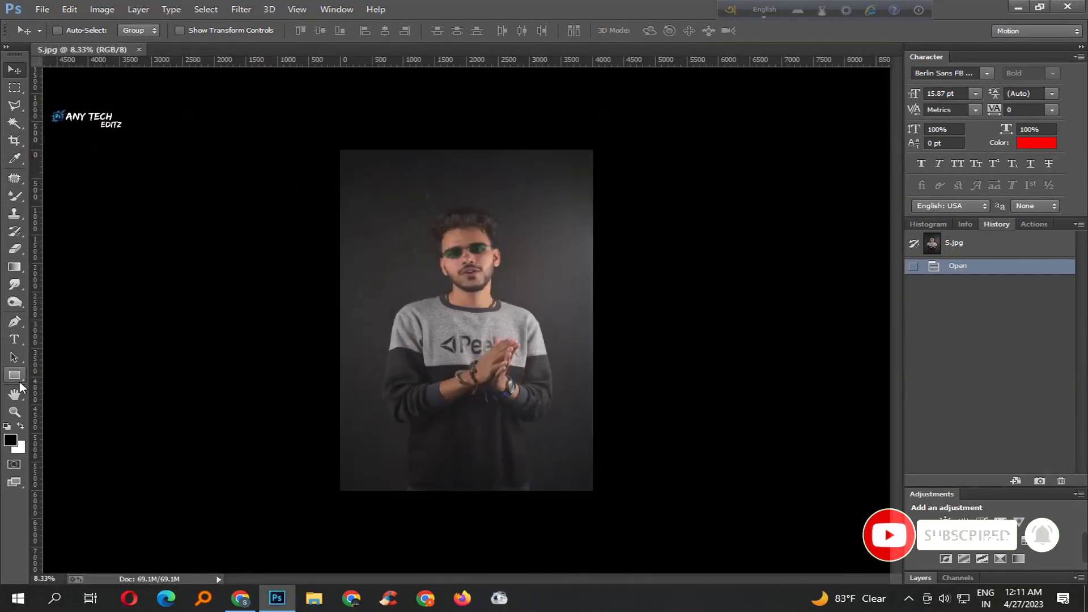
# - Zoom into the man's face and duplicate Background as Background copy
pyautogui.click(15, 411)
pyautogui.moveTo(475, 279); pyautogui.dragTo(516, 195)
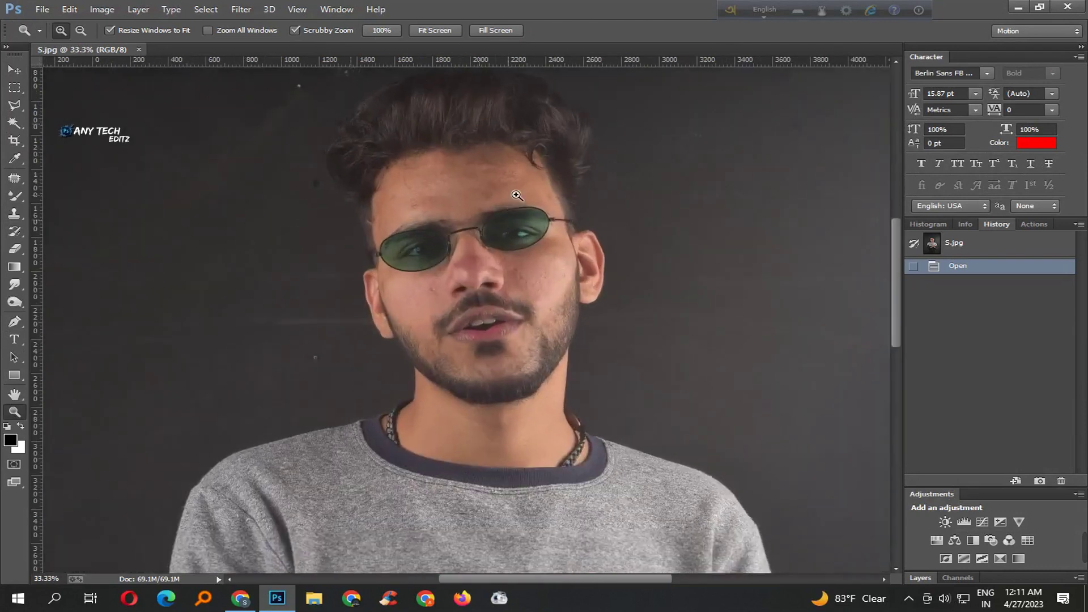
pyautogui.click(516, 195)
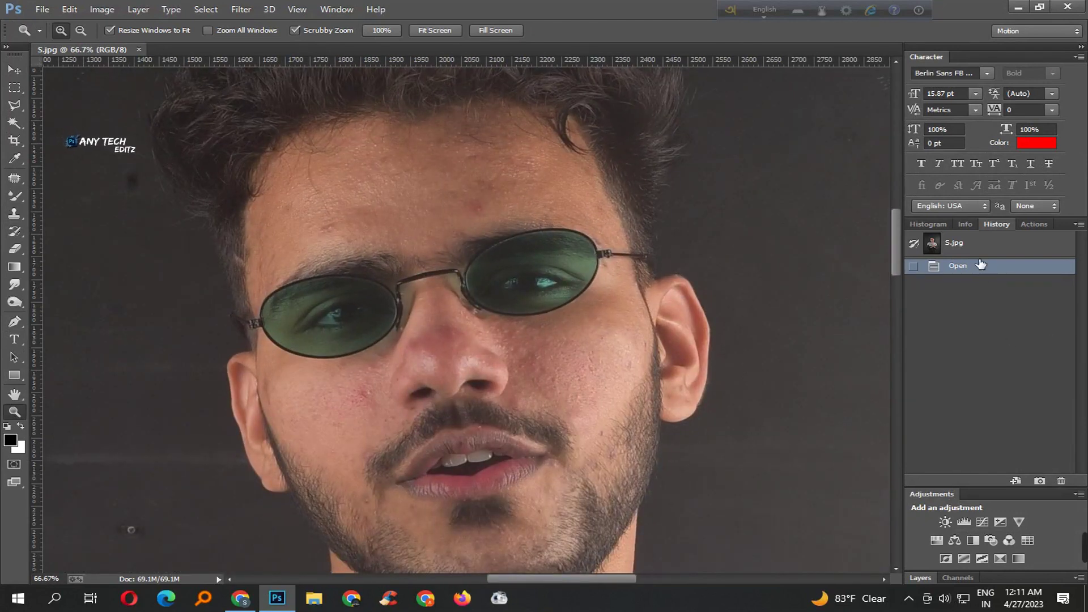
pyautogui.click(920, 578)
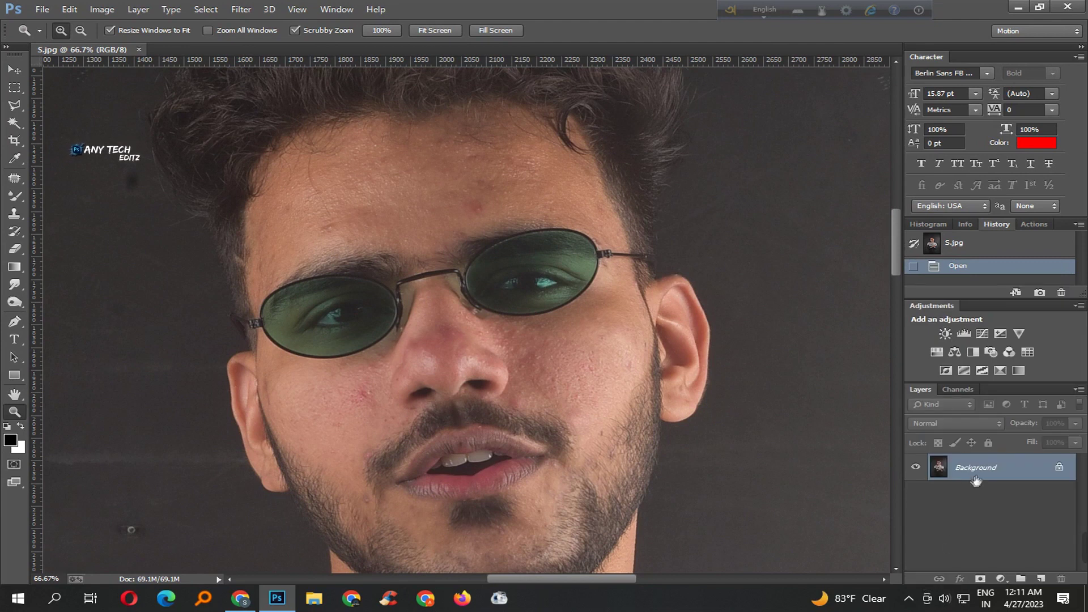
pyautogui.moveTo(975, 480); pyautogui.dragTo(1041, 578)
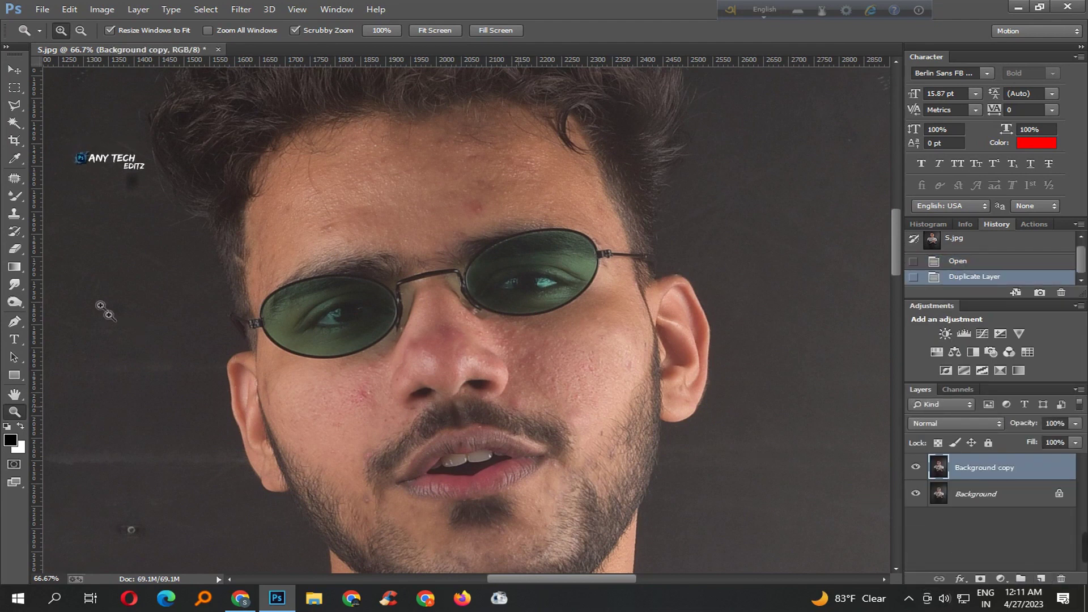
# - With the Spot Healing Brush at 100% zoom, heal the blemishes around the nose
pyautogui.rightClick(19, 183)
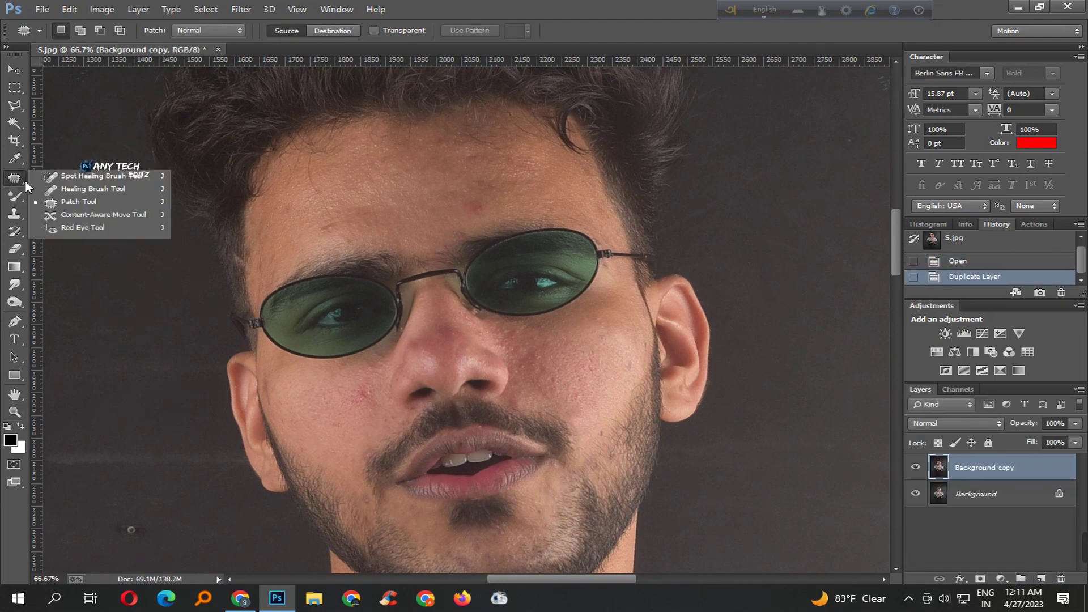
pyautogui.click(84, 183)
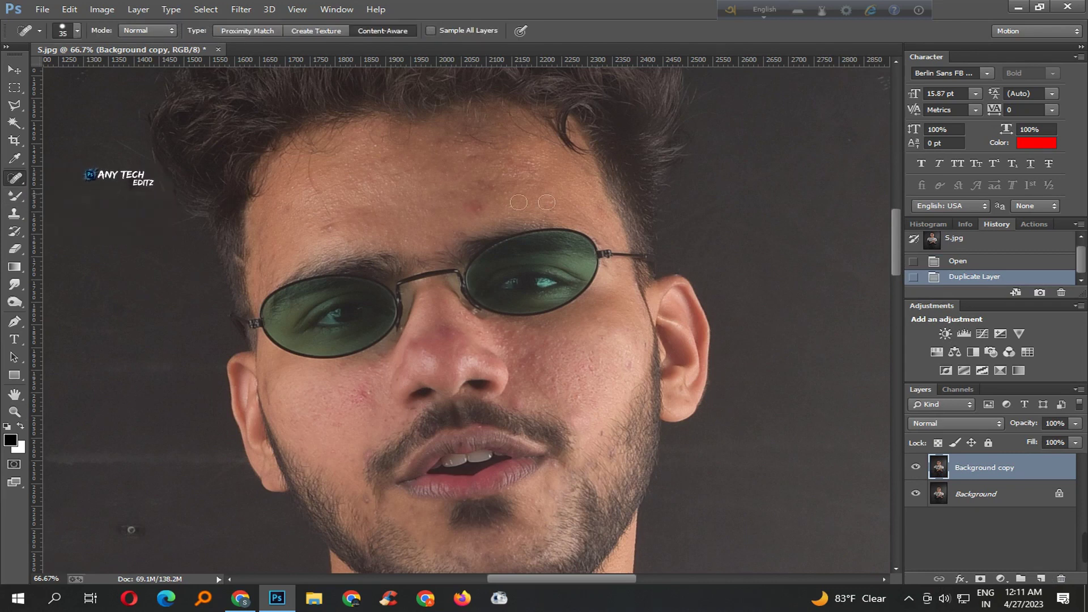
pyautogui.keyDown('ctrl'); pyautogui.click(365, 415); pyautogui.keyUp('ctrl')
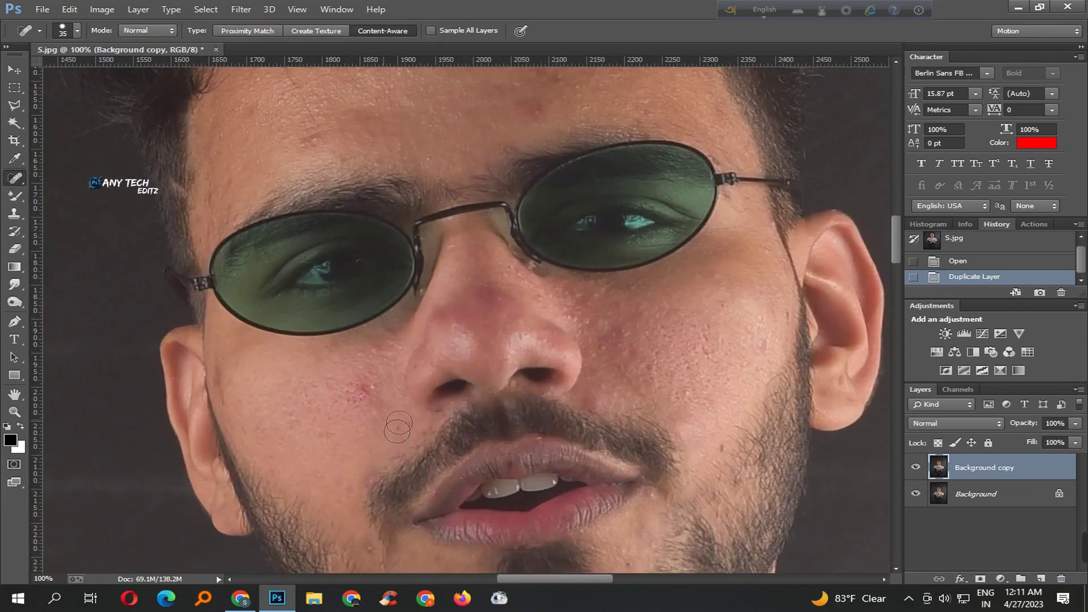
pyautogui.click(365, 398)
pyautogui.click(362, 416)
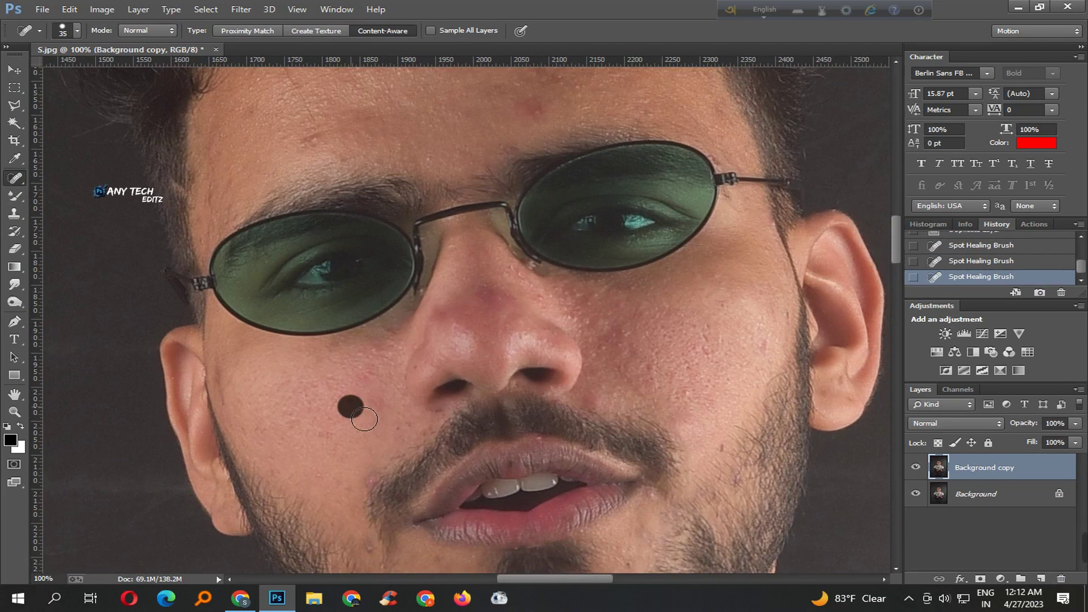
pyautogui.click(361, 408)
pyautogui.click(383, 425)
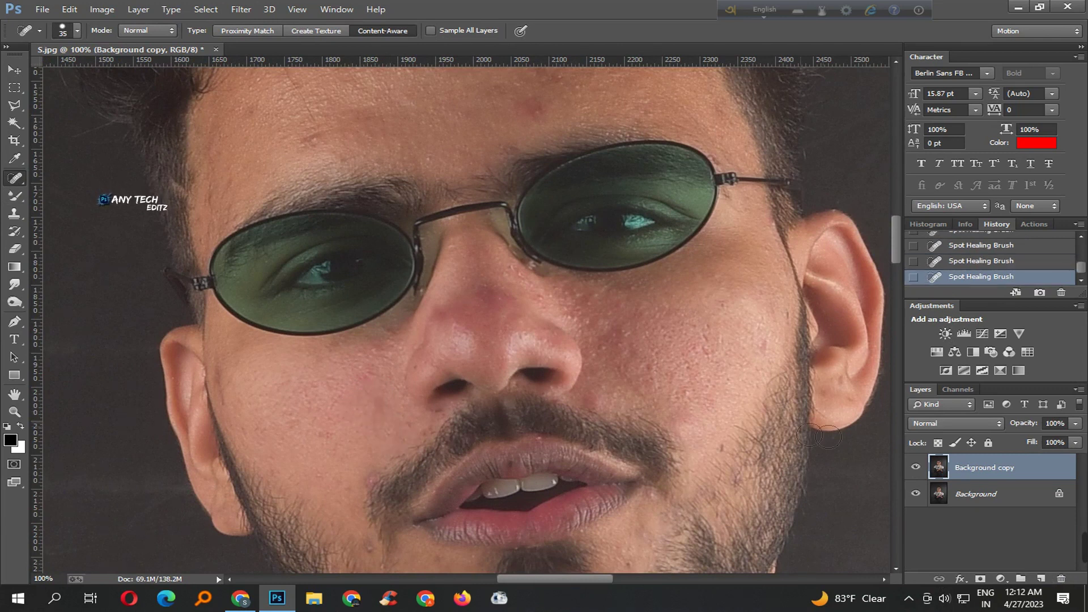
# - Heal the three spots on the right cheek
pyautogui.moveTo(694, 424); pyautogui.dragTo(690, 425)
pyautogui.click(675, 401)
pyautogui.click(733, 402)
pyautogui.click(692, 365)
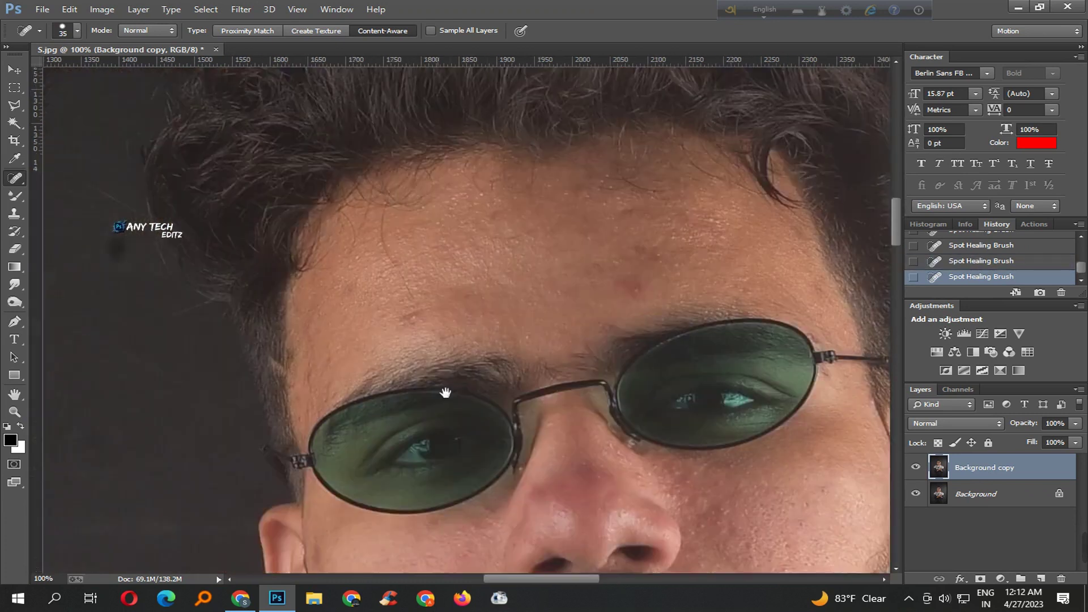
# - Heal the blemishes scattered across the forehead
pyautogui.moveTo(313, 280); pyautogui.dragTo(445, 391)
pyautogui.click(636, 296)
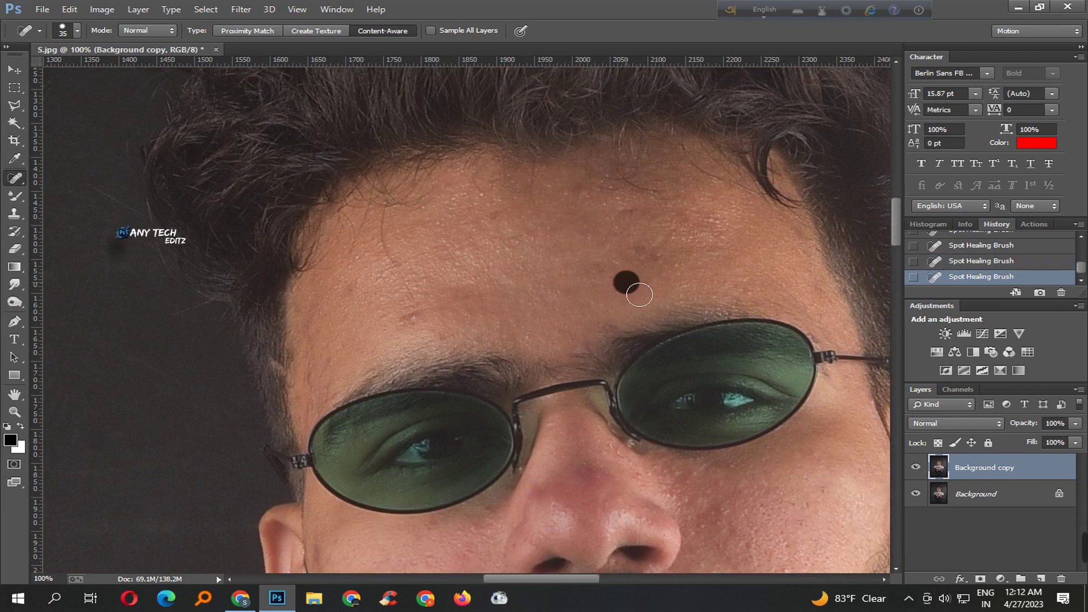
pyautogui.click(425, 316)
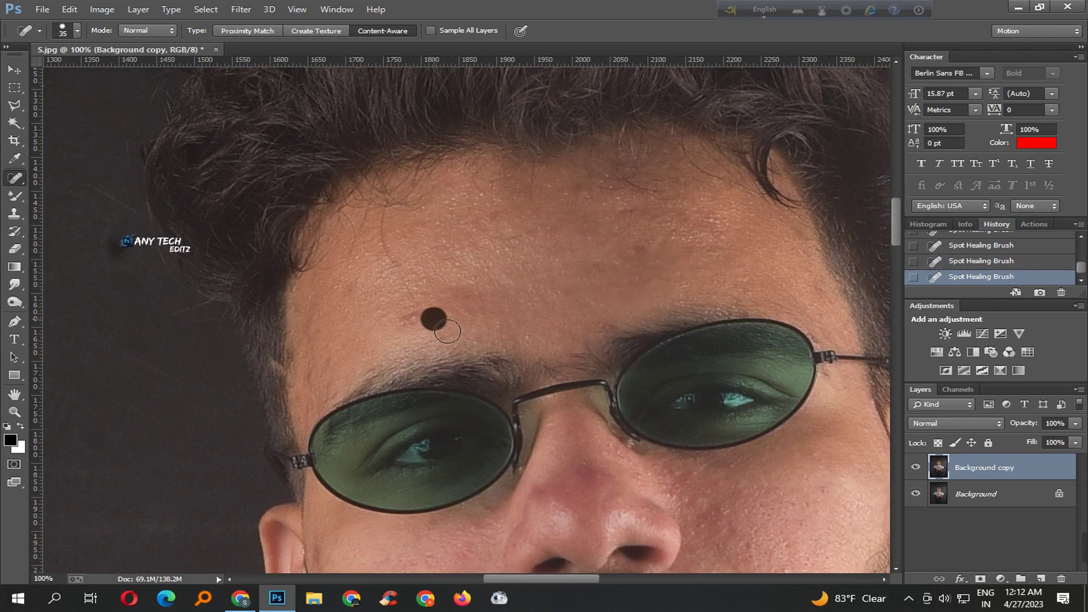
pyautogui.click(351, 293)
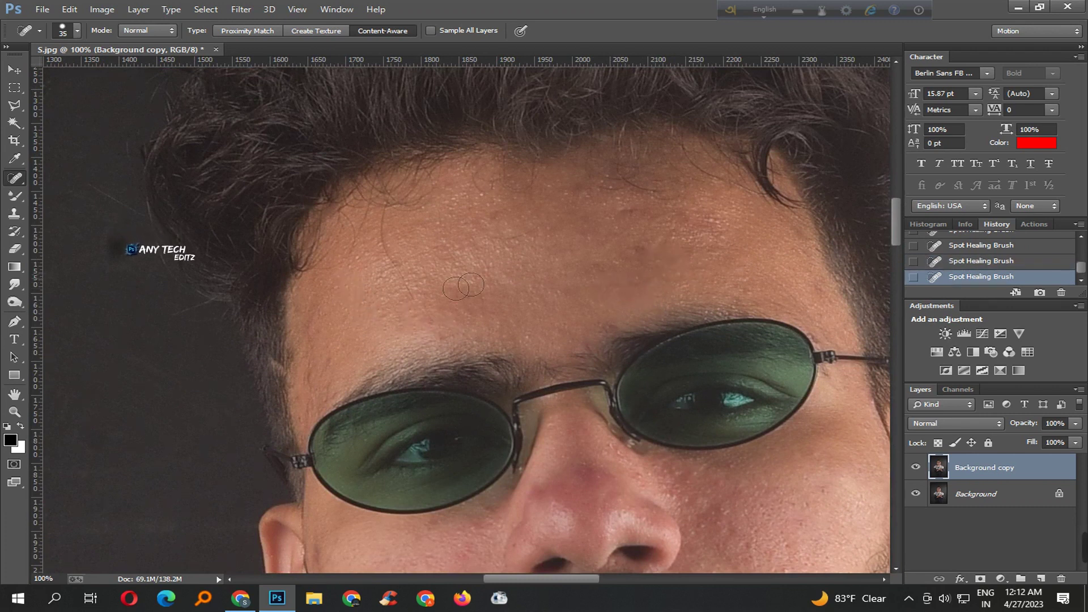
pyautogui.click(615, 205)
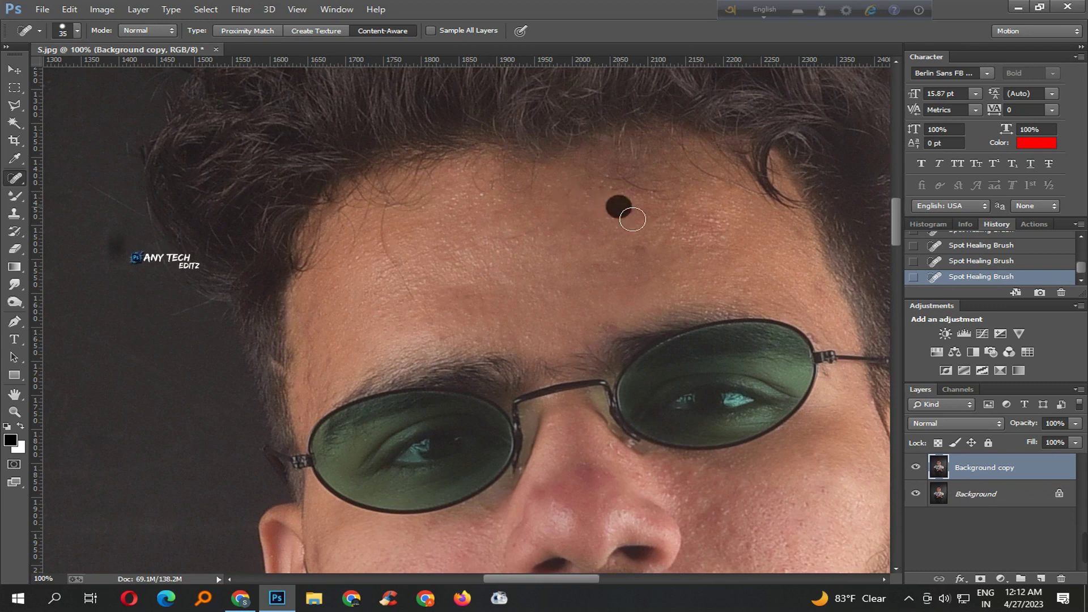
pyautogui.click(662, 225)
pyautogui.click(628, 258)
pyautogui.click(694, 230)
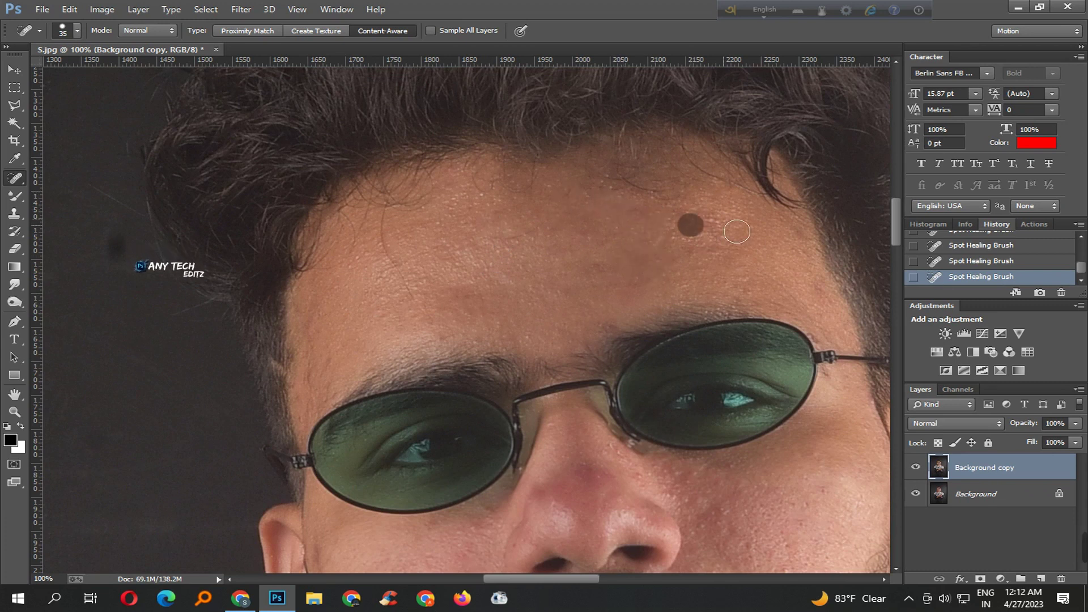
# - Heal the red blemish and remaining spots on the nose
pyautogui.moveTo(604, 425); pyautogui.dragTo(590, 221)
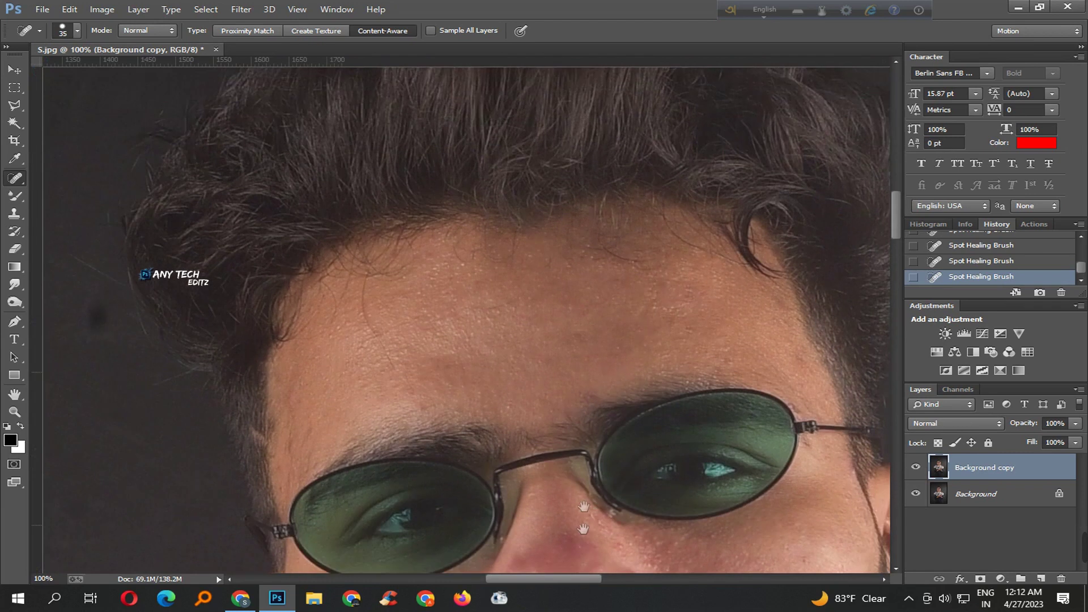
pyautogui.moveTo(585, 304); pyautogui.dragTo(598, 314)
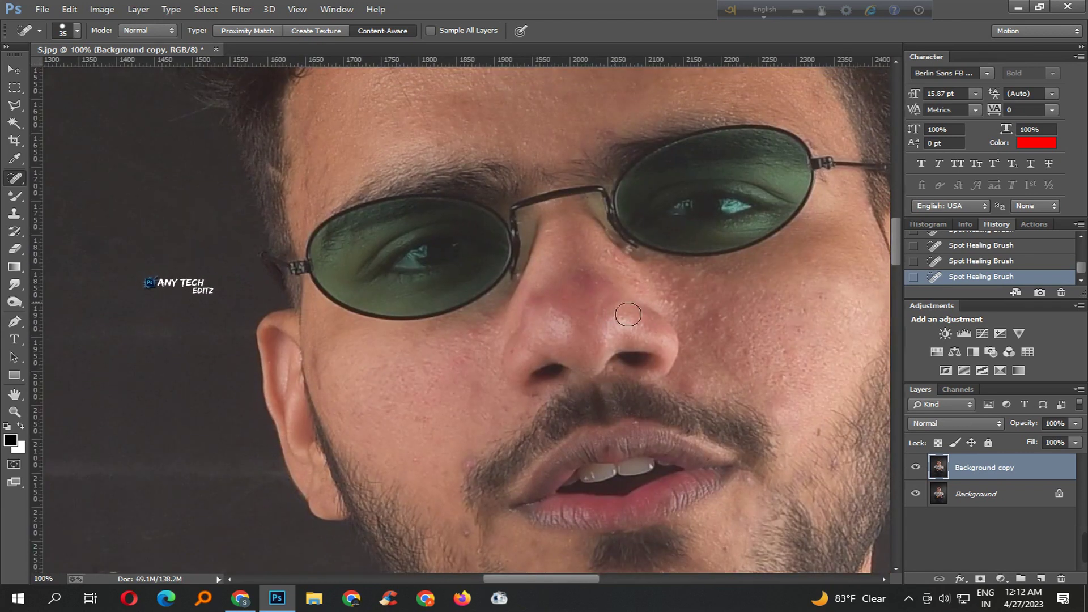
pyautogui.click(583, 278)
pyautogui.click(595, 288)
pyautogui.click(561, 280)
pyautogui.click(547, 317)
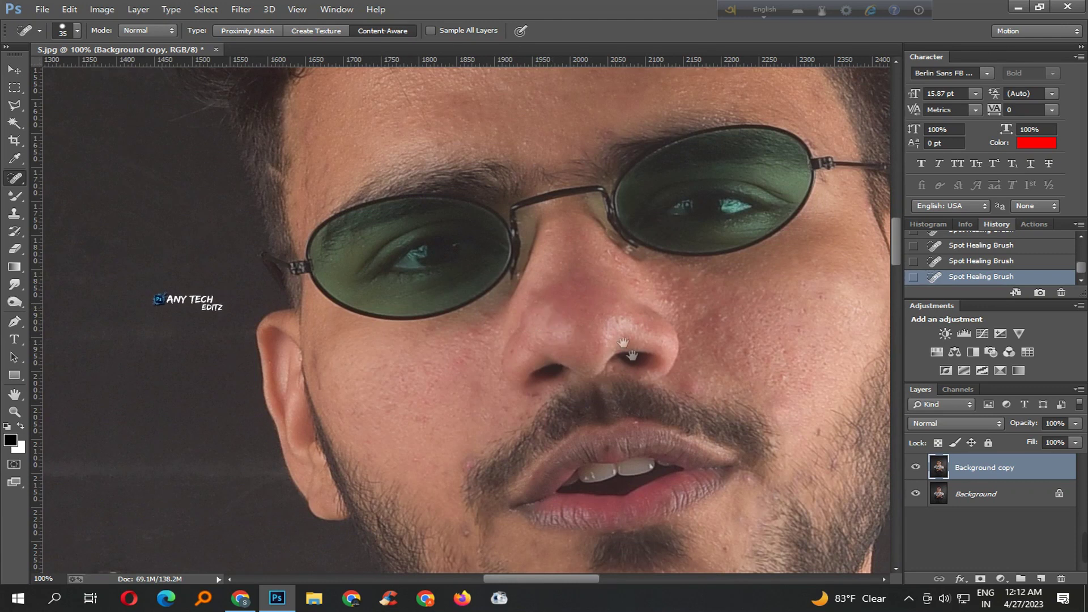
# - Heal the chin, cheek and lip-corner blemishes, then zoom out to check
pyautogui.moveTo(632, 355); pyautogui.dragTo(628, 212)
pyautogui.click(458, 376)
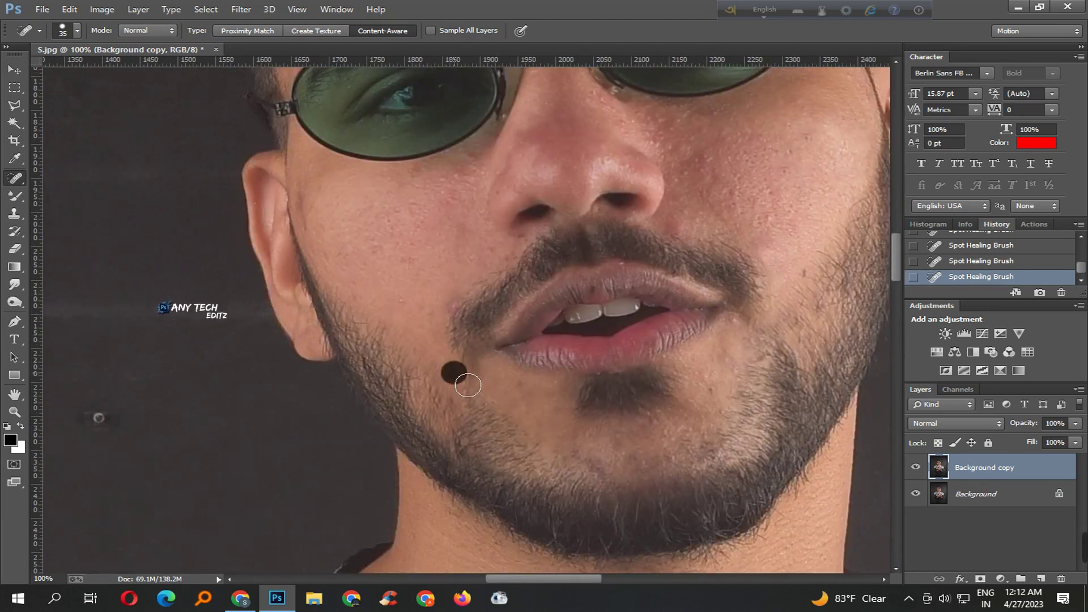
pyautogui.click(377, 255)
pyautogui.click(415, 262)
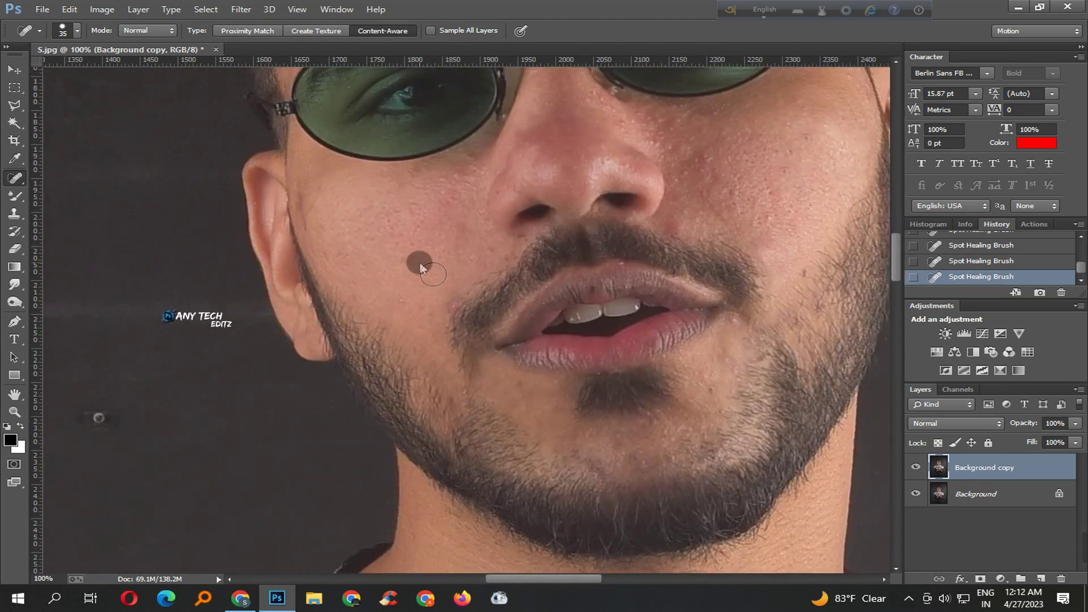
pyautogui.click(448, 304)
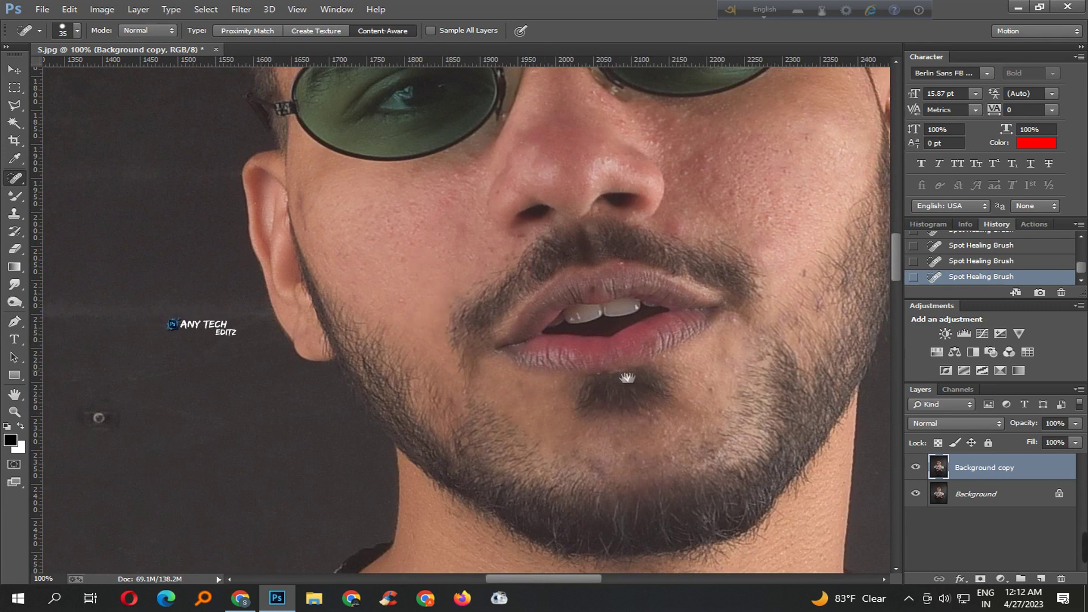
pyautogui.moveTo(627, 376); pyautogui.dragTo(353, 339)
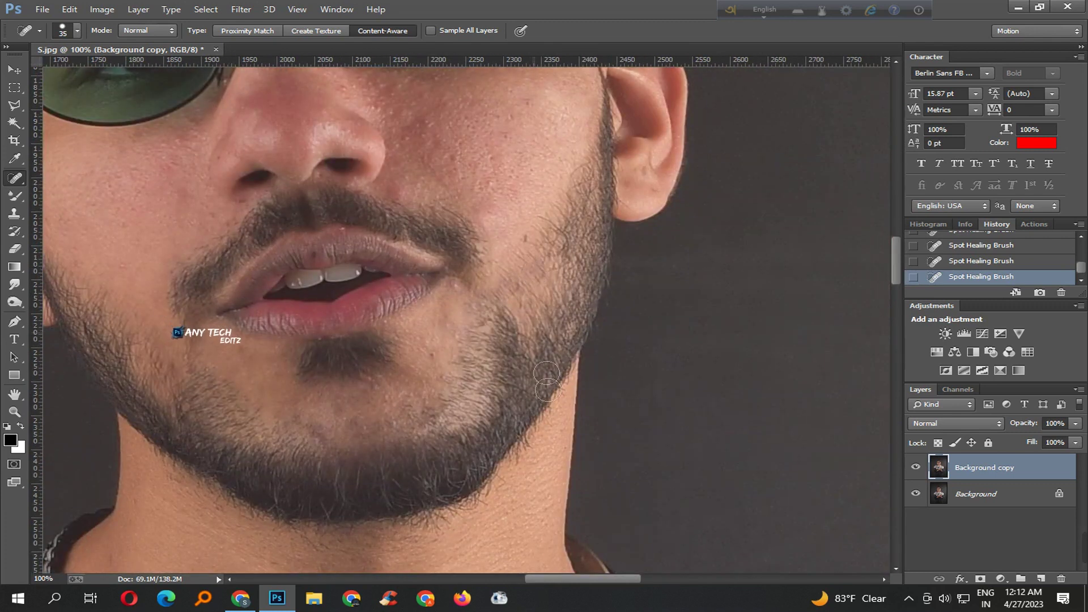
pyautogui.scroll(-5, 324, 347)
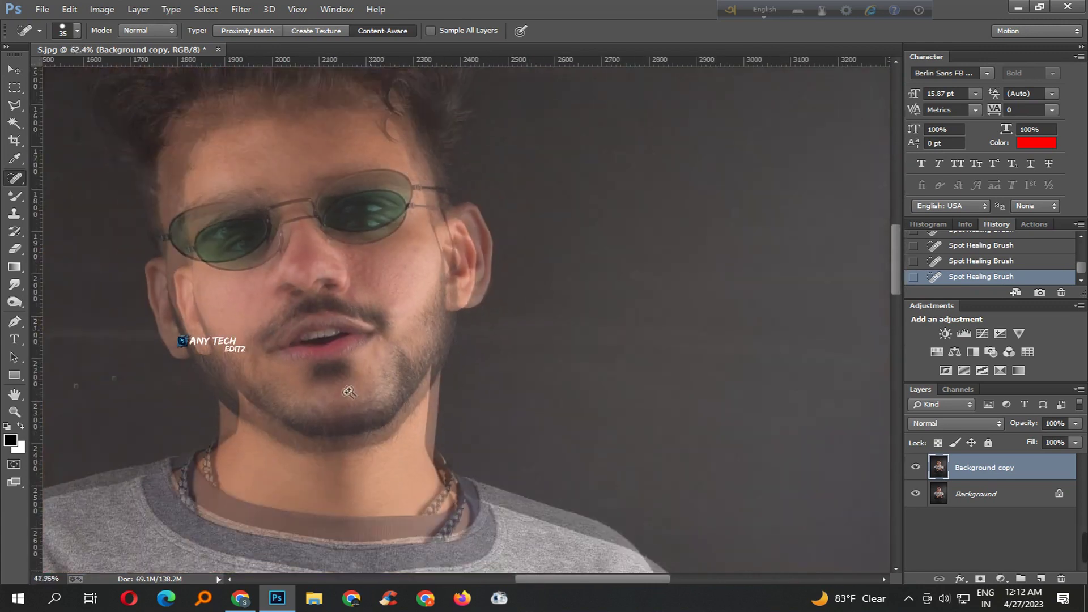
pyautogui.scroll(3, 323, 347)
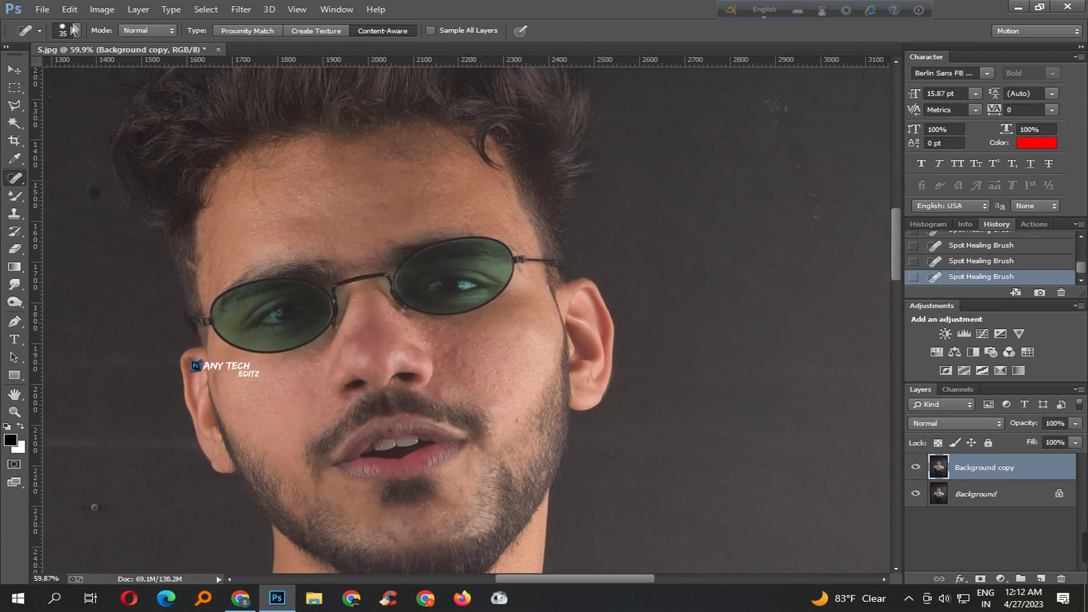
# - Save the retouched portrait in Photoshop format as S.psd
pyautogui.click(42, 9)
pyautogui.click(68, 115)
pyautogui.click(959, 561)
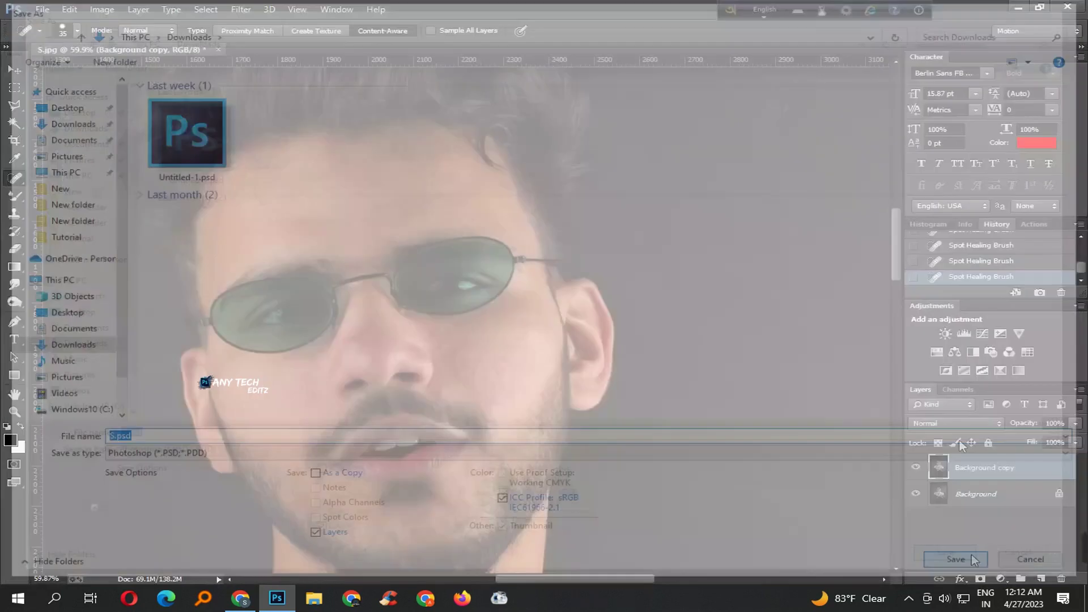
pyautogui.click(712, 181)
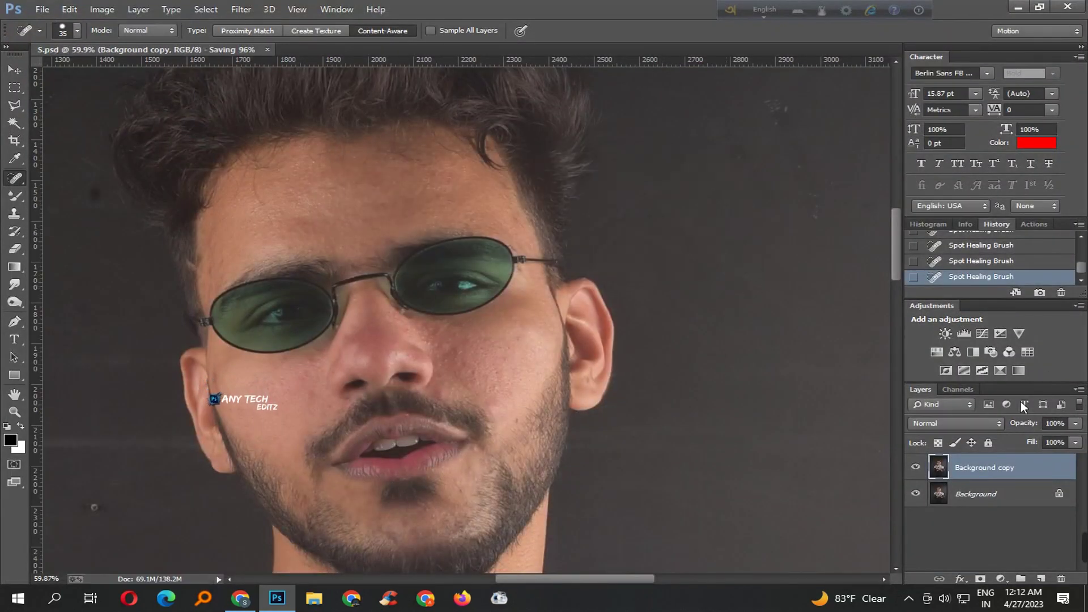
pyautogui.click(919, 422)
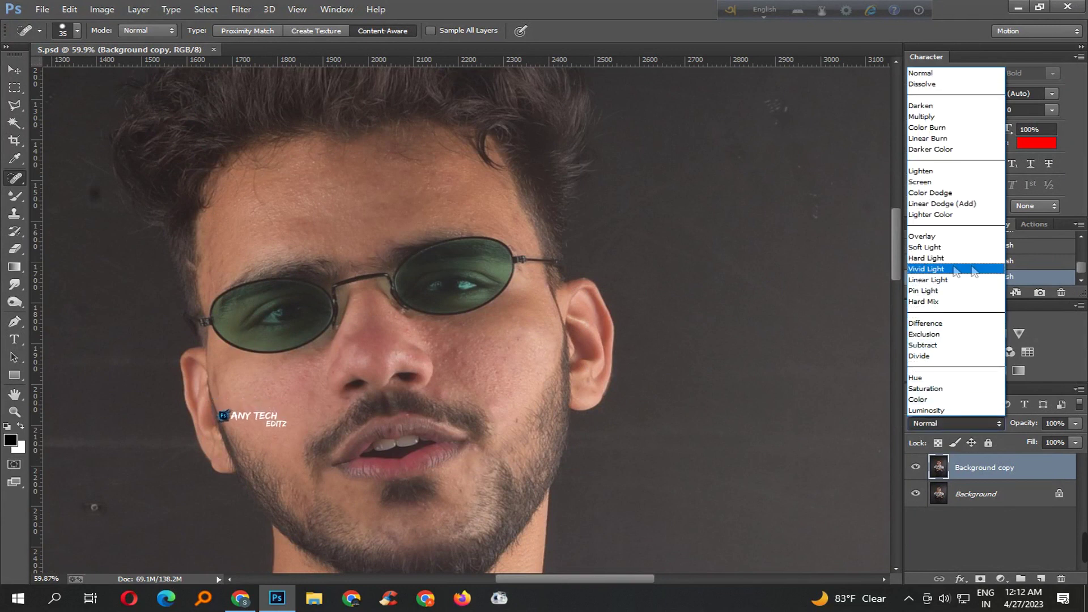
# - Set Background copy to Vivid Light and apply High Pass with a 4.0-pixel radius
pyautogui.click(945, 270)
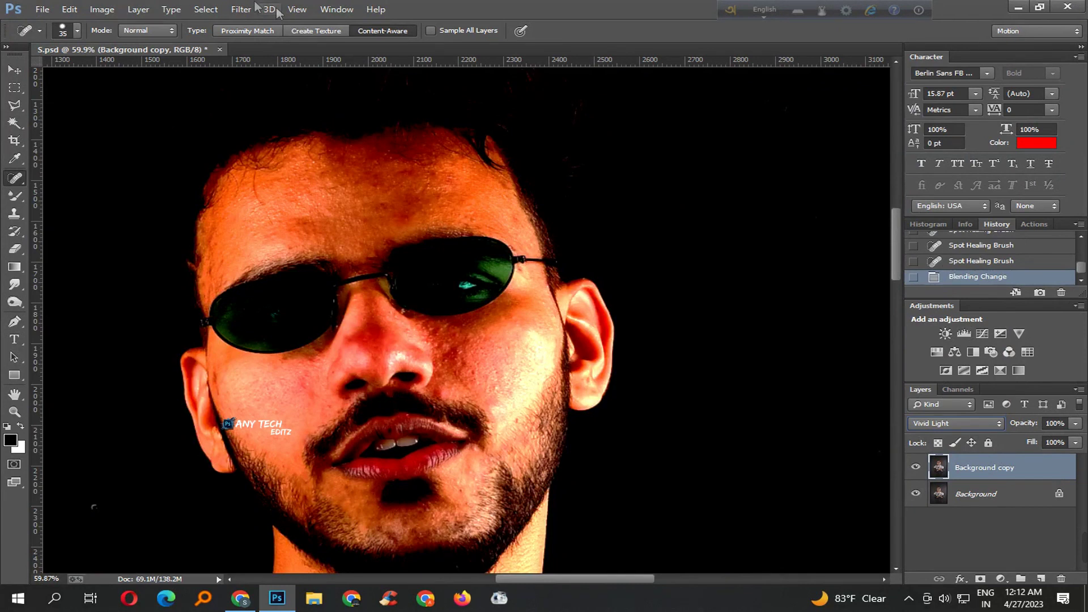
pyautogui.click(242, 9)
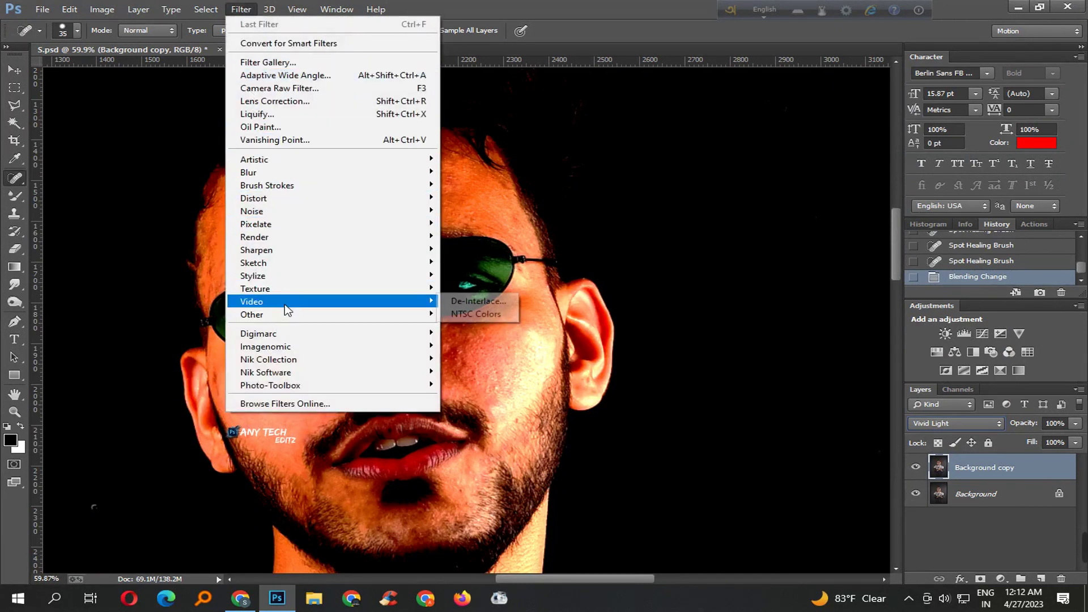
pyautogui.moveTo(251, 315)
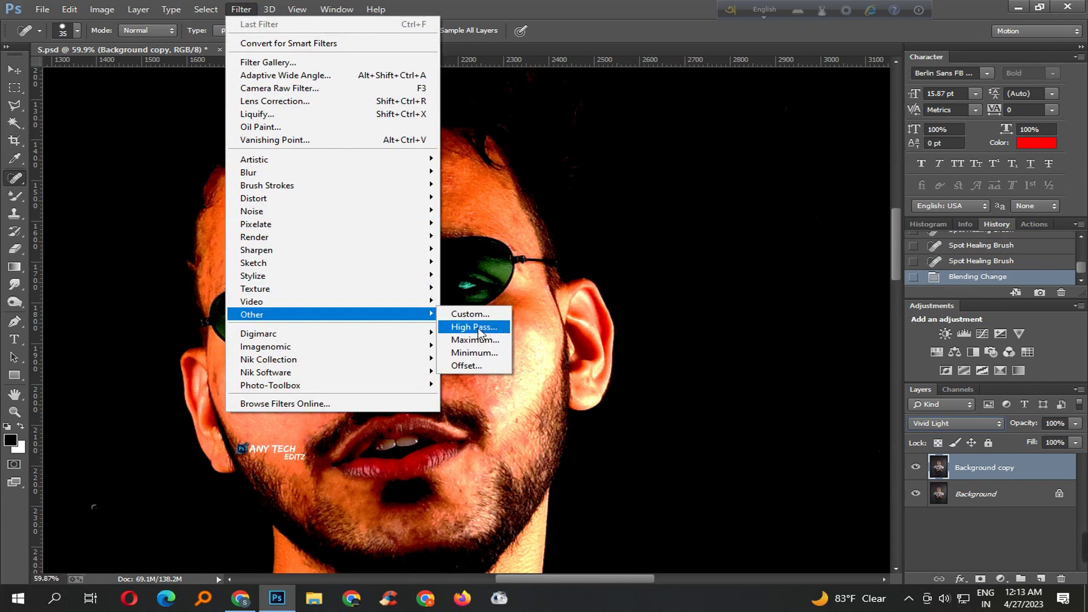
pyautogui.click(476, 327)
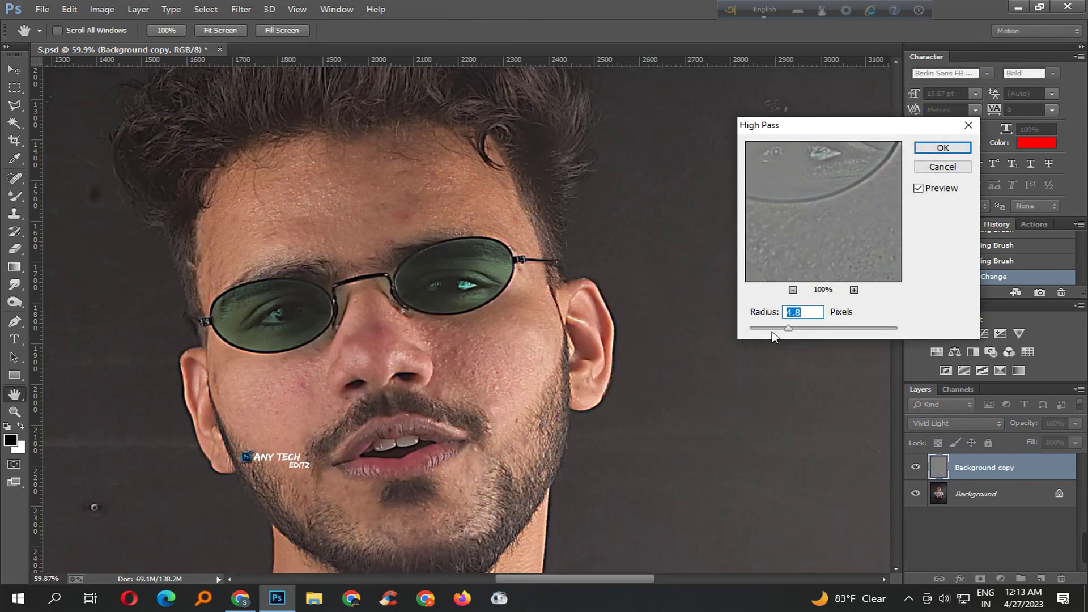
pyautogui.write('4.')
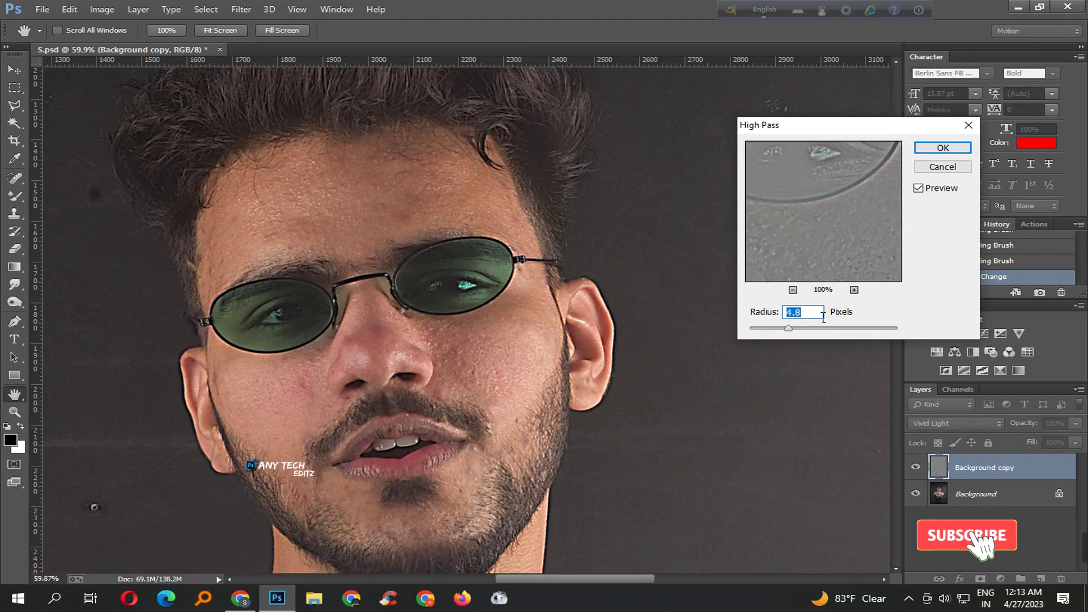
pyautogui.write('0')
pyautogui.press('Return')
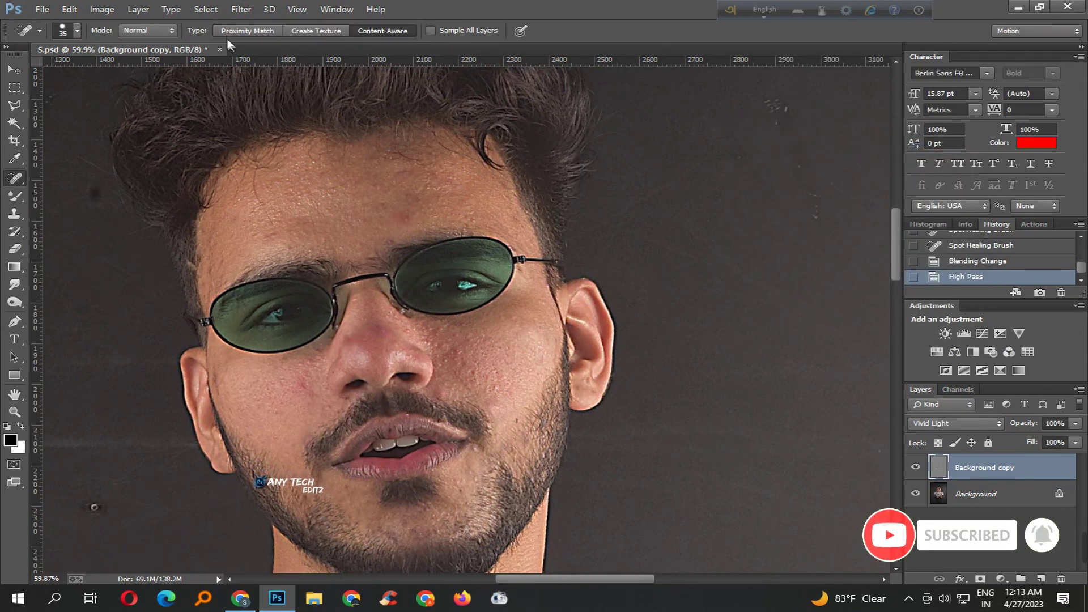
# - Apply a Gaussian Blur of roughly 2.2 pixels to Background copy
pyautogui.click(241, 10)
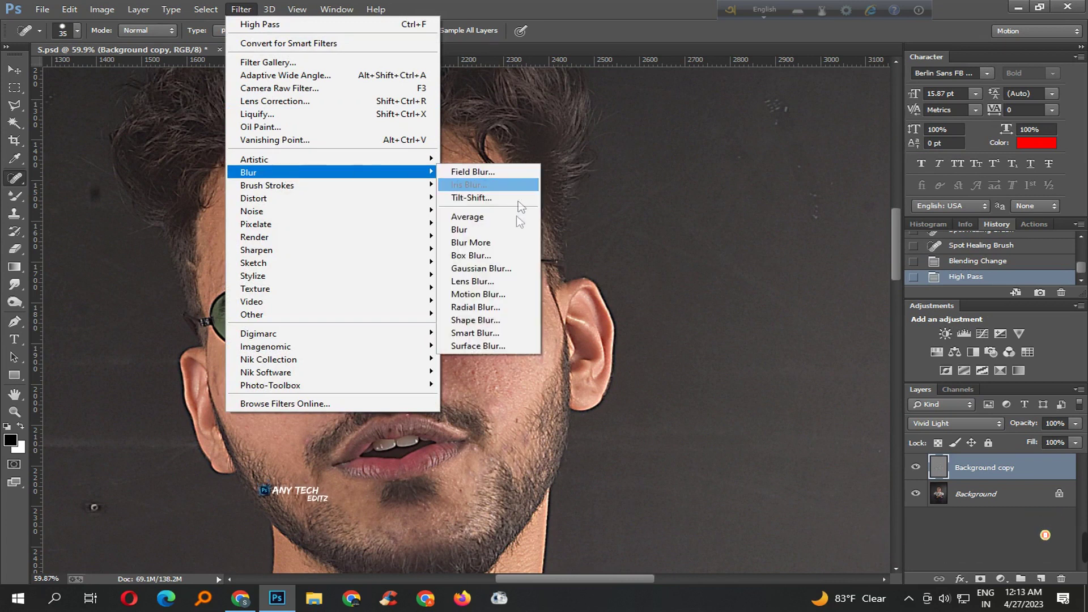
pyautogui.click(497, 270)
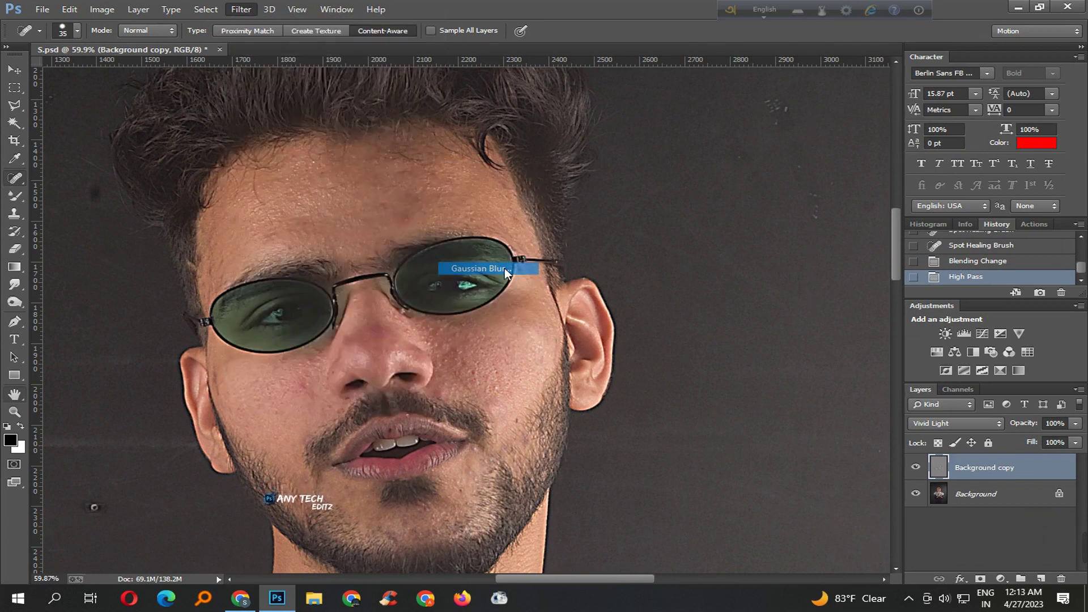
pyautogui.moveTo(883, 321); pyautogui.dragTo(831, 322)
pyautogui.click(848, 323)
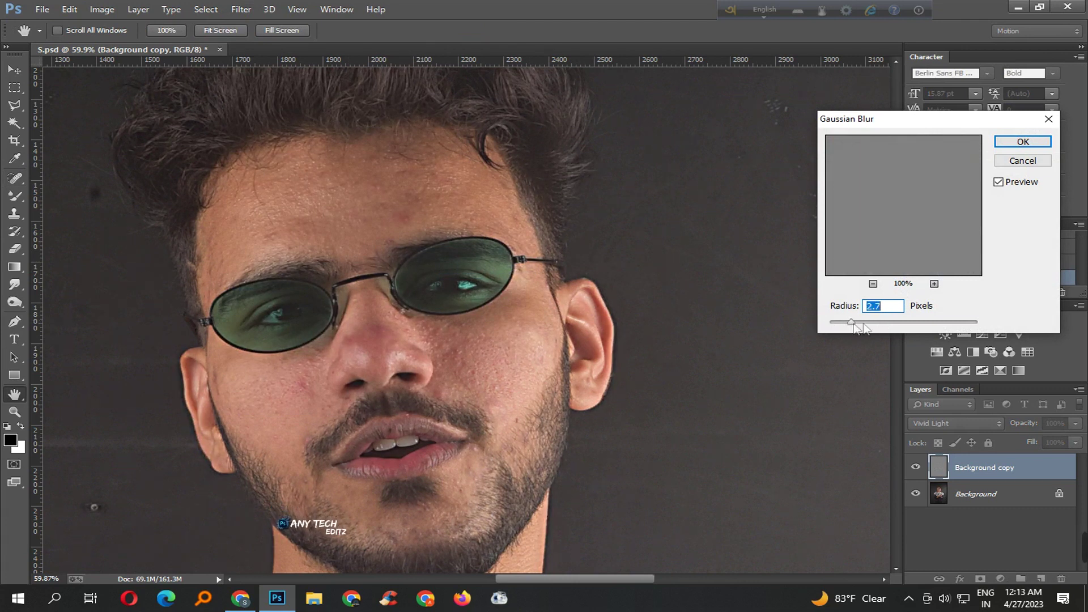
pyautogui.moveTo(868, 322); pyautogui.dragTo(895, 322)
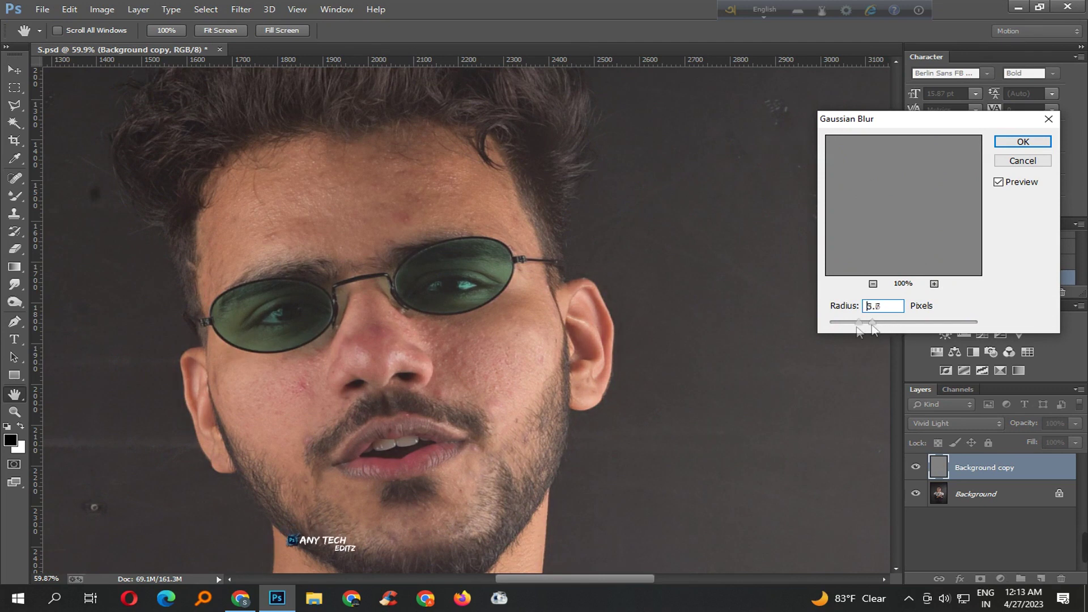
pyautogui.press('Return')
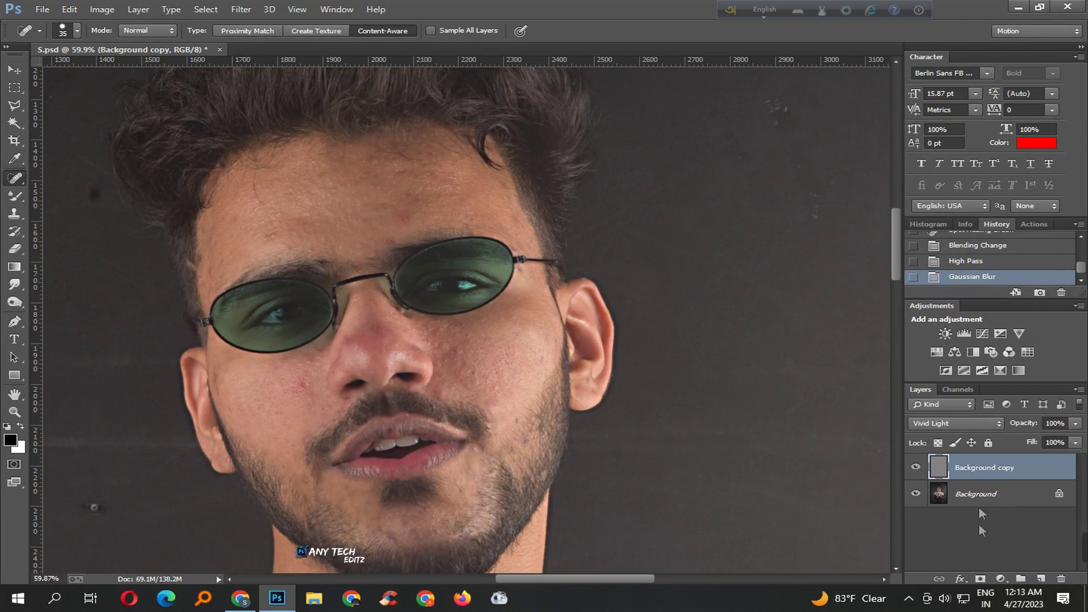
# - Add a black layer mask and paint white with the Brush over the cheek
pyautogui.keyDown('alt'); pyautogui.click(984, 577); pyautogui.keyUp('alt')
pyautogui.press('x')
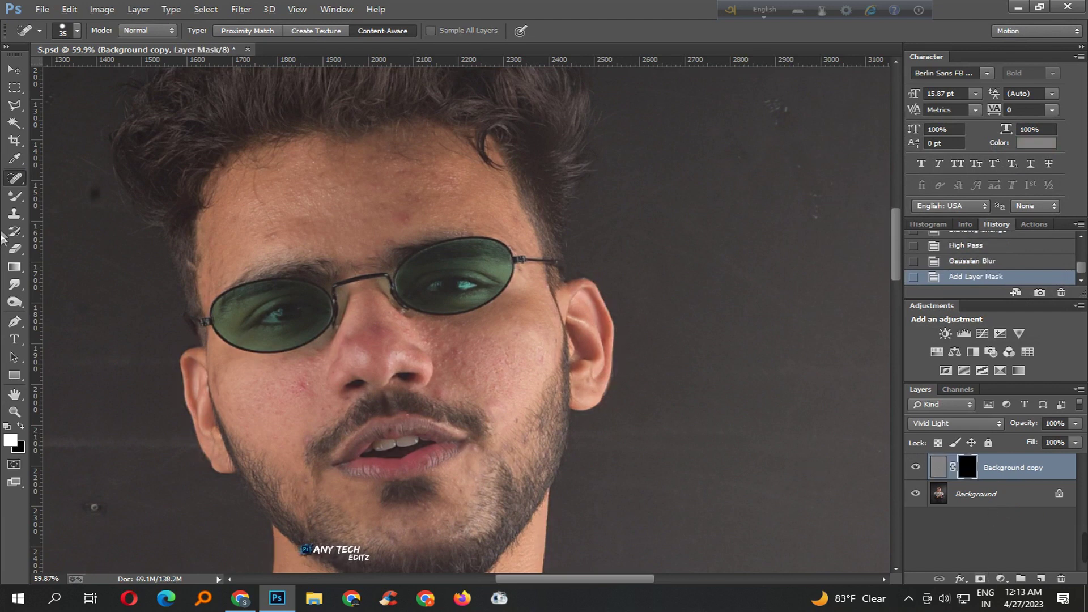
pyautogui.rightClick(23, 199)
pyautogui.click(68, 195)
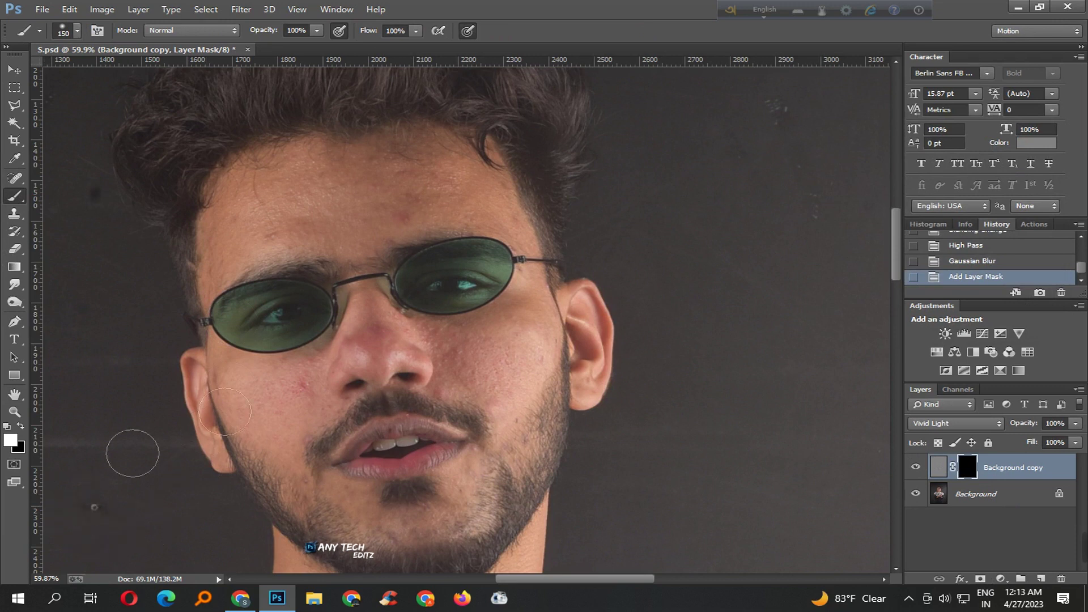
pyautogui.scroll(3, 351, 204)
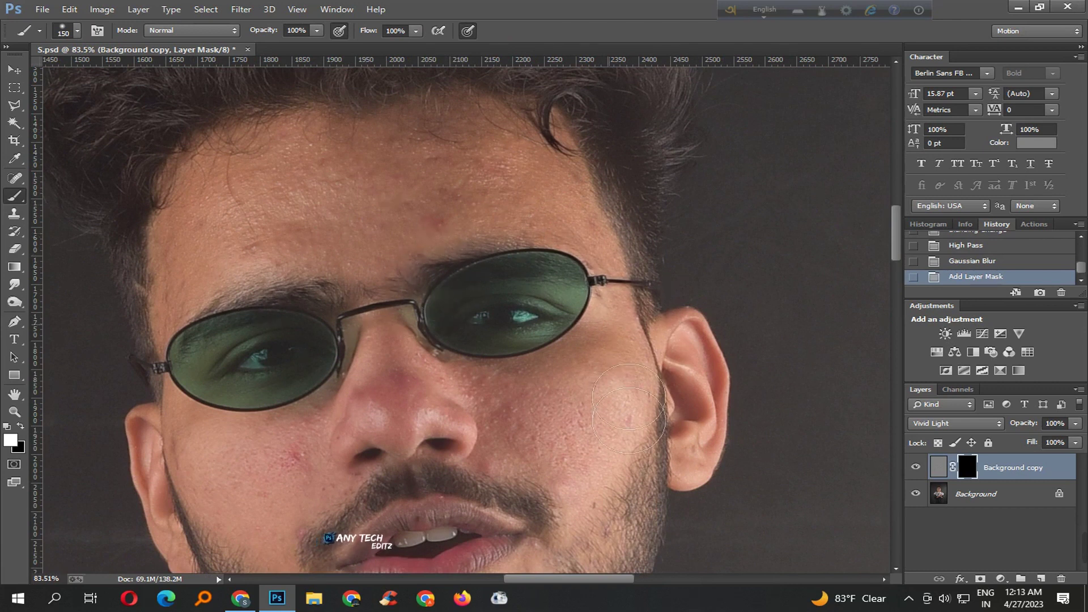
pyautogui.moveTo(574, 448); pyautogui.dragTo(517, 311)
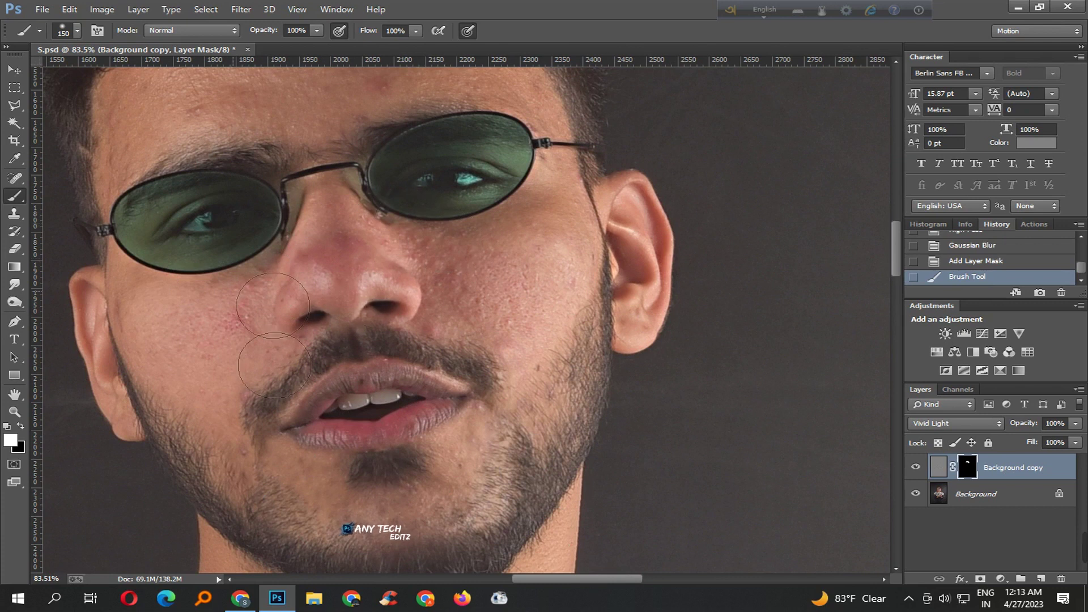
# - Paint the smoothing onto the face, neck, forearm and clasped hands, then fit the image
pyautogui.moveTo(238, 463); pyautogui.dragTo(316, 291)
pyautogui.moveTo(234, 567); pyautogui.dragTo(400, 291)
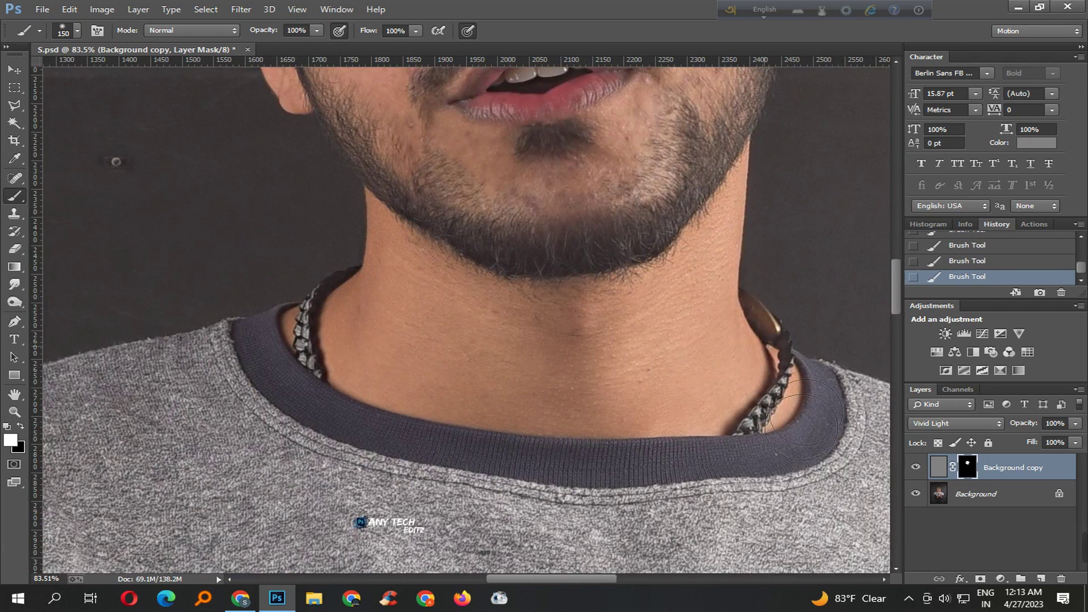
pyautogui.scroll(-5, 657, 402)
pyautogui.scroll(3, 499, 363)
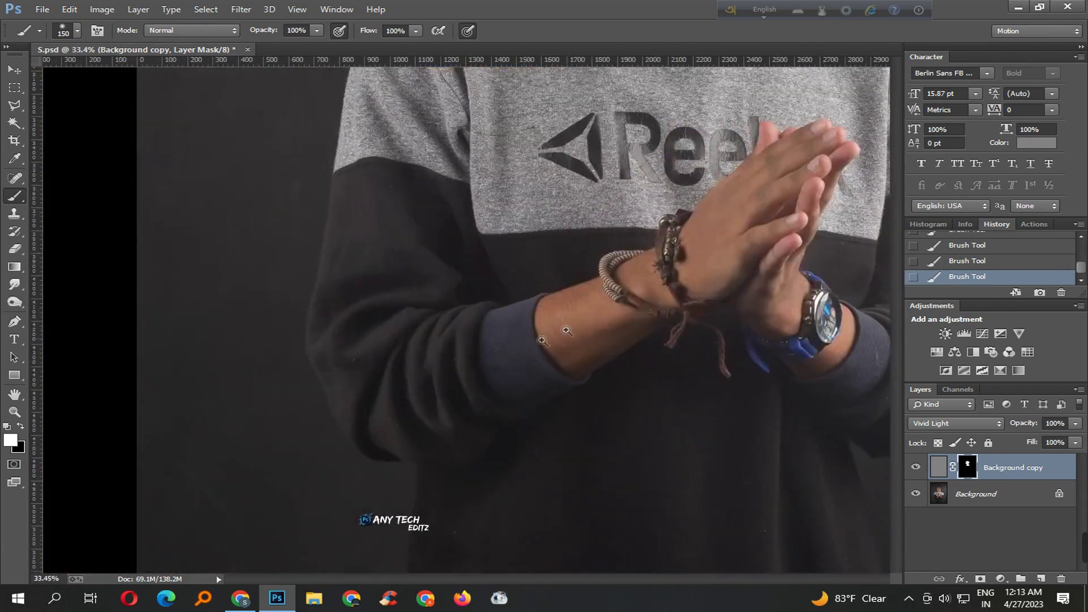
pyautogui.scroll(1, 625, 346)
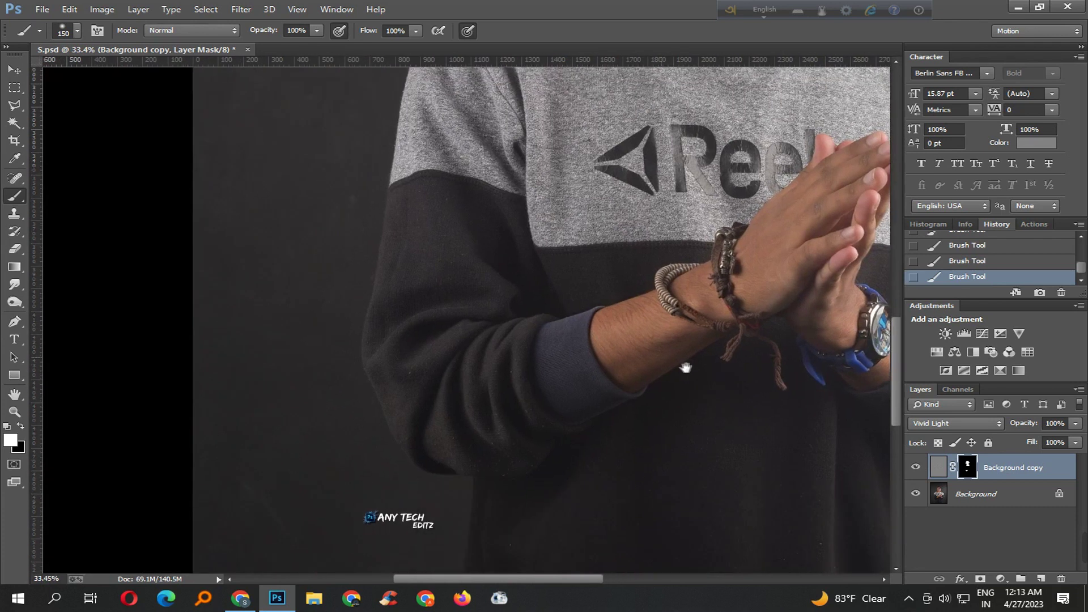
pyautogui.scroll(1, 687, 364)
pyautogui.scroll(1, 728, 377)
pyautogui.scroll(1, 549, 352)
pyautogui.moveTo(611, 286); pyautogui.dragTo(540, 342)
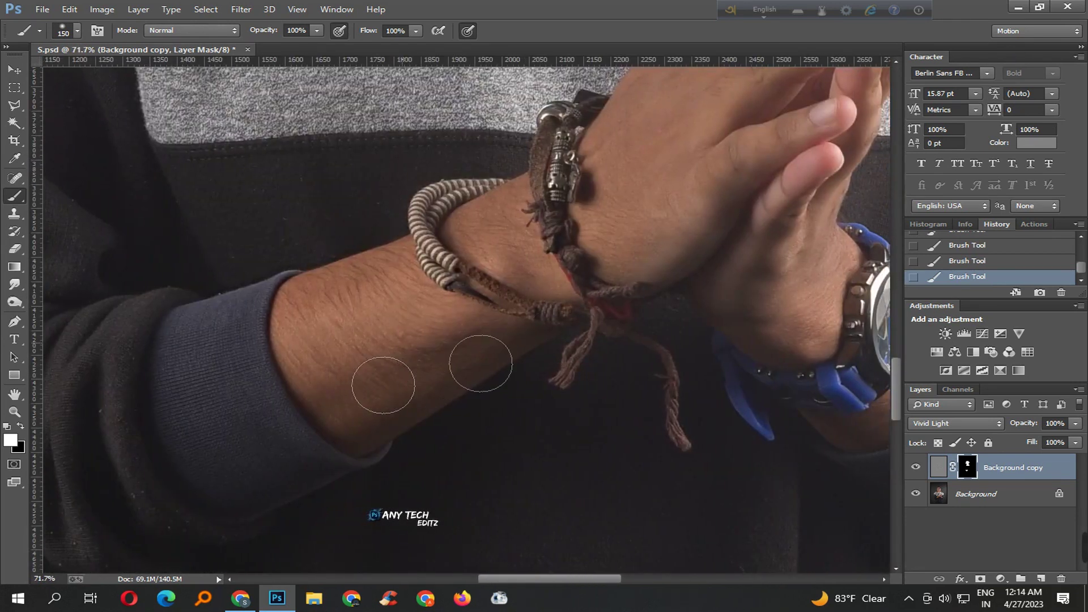
pyautogui.moveTo(637, 224); pyautogui.dragTo(370, 376)
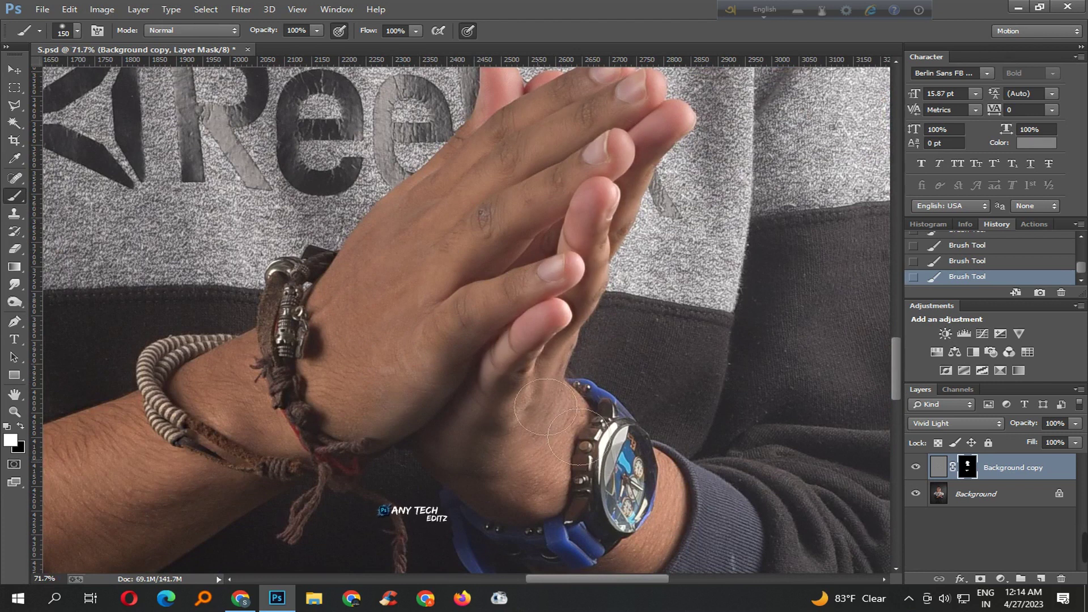
pyautogui.hotkey('ctrl', '0')
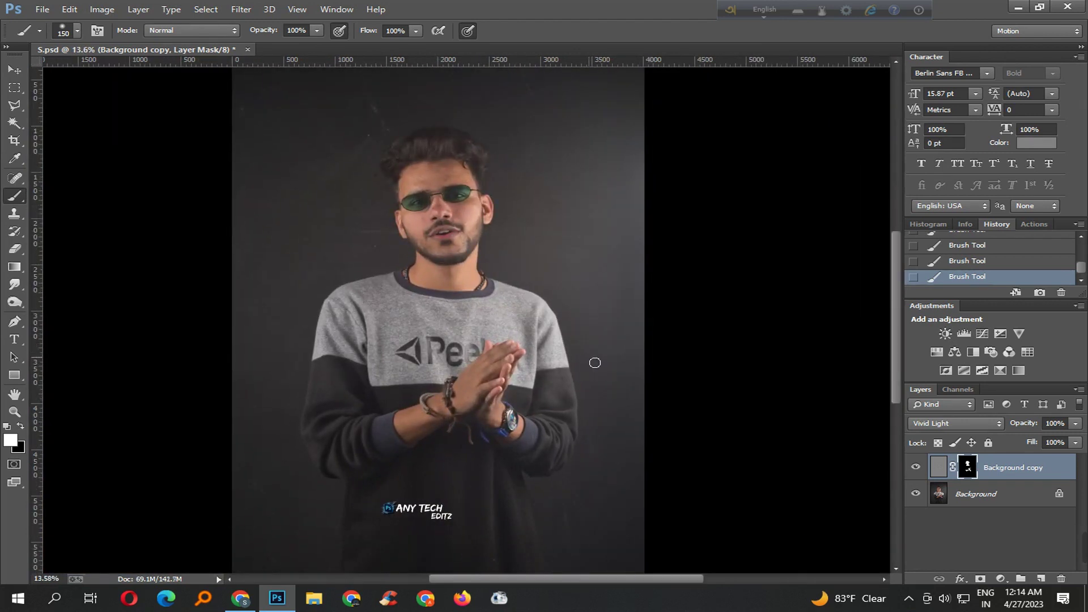
# - Save, duplicate Background, merge Background copy down into Background copy 2, and save again
pyautogui.press('e')
pyautogui.hotkey('ctrl', 's')
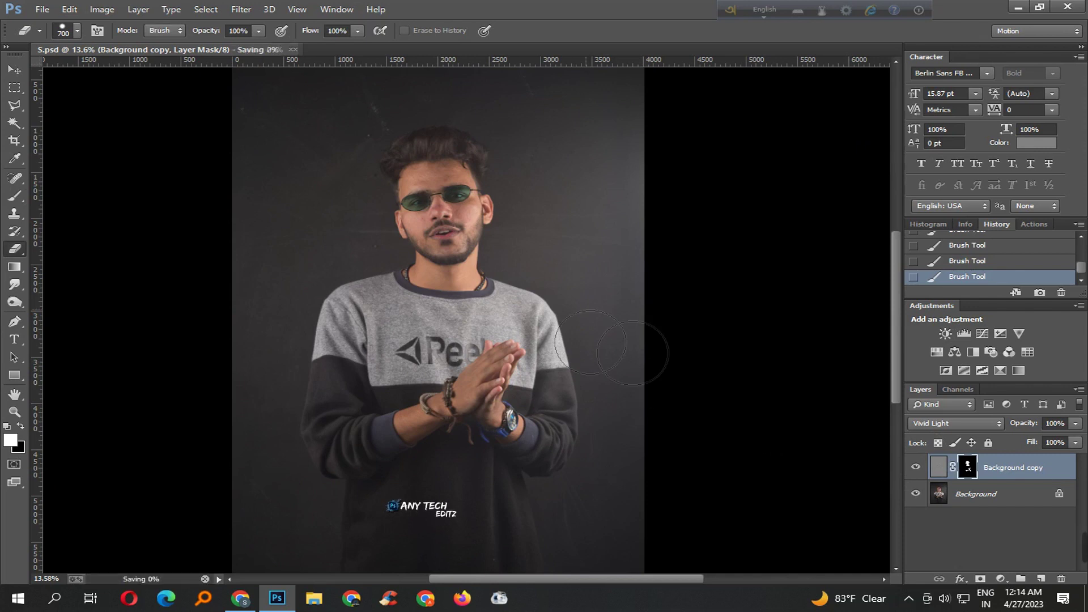
pyautogui.hotkey('ctrl', 'j')
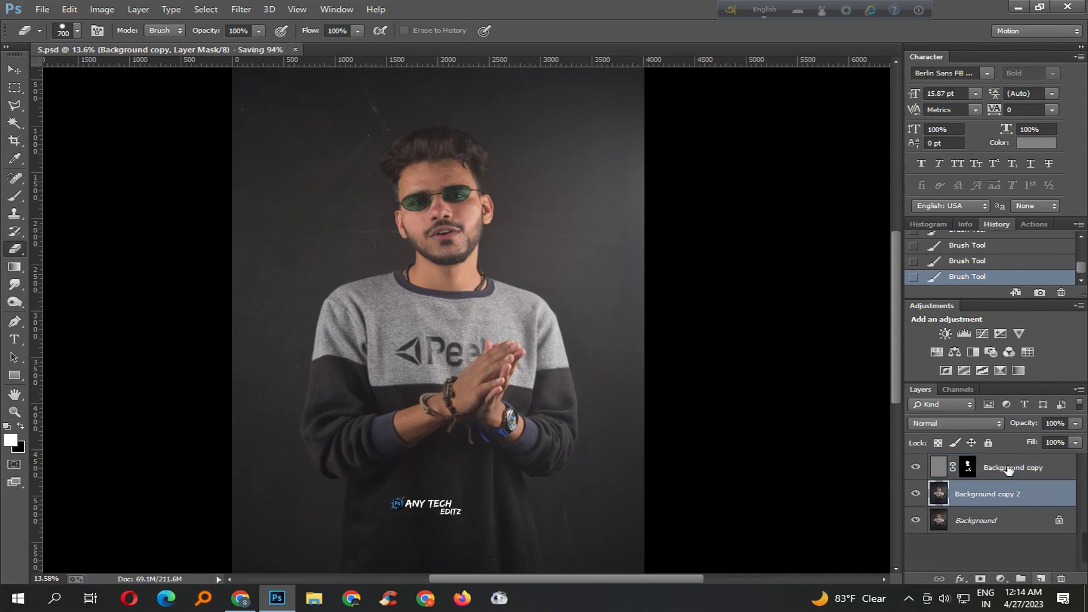
pyautogui.rightClick(1001, 463)
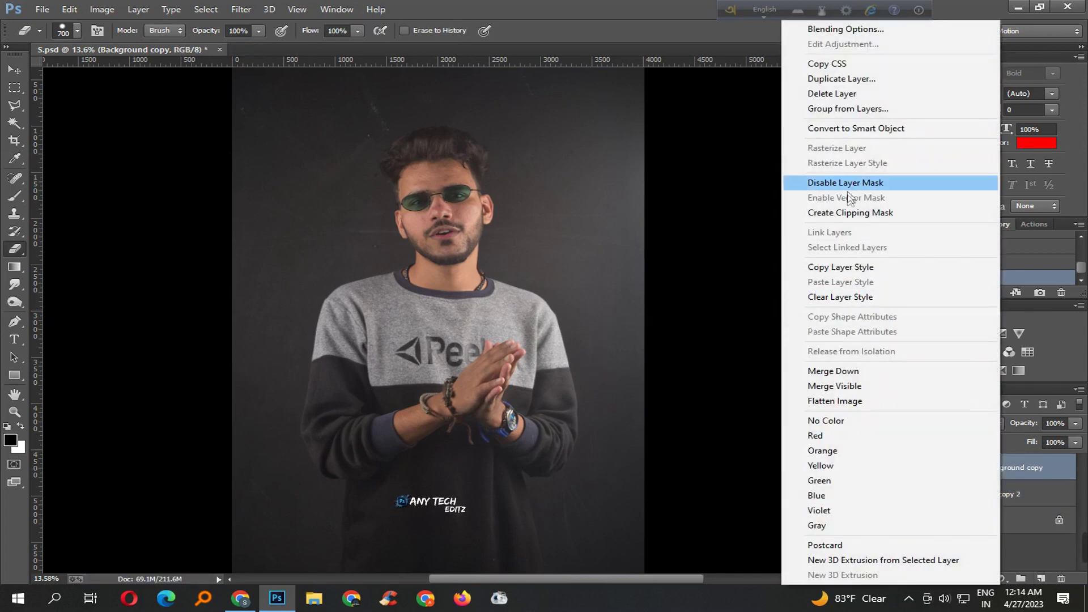
pyautogui.click(845, 371)
pyautogui.hotkey('ctrl', 's')
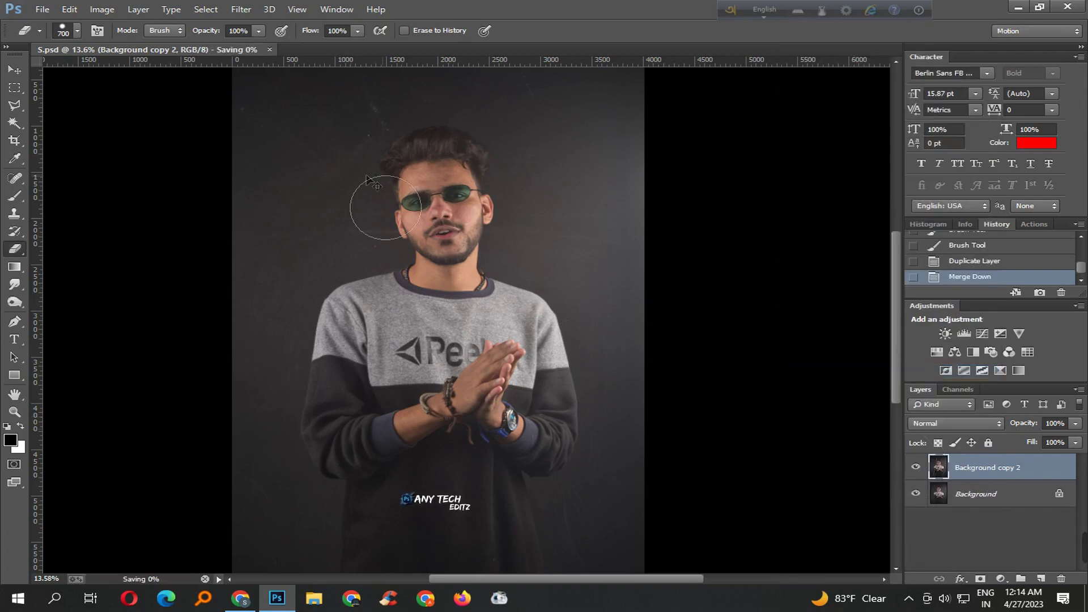
pyautogui.click(251, 8)
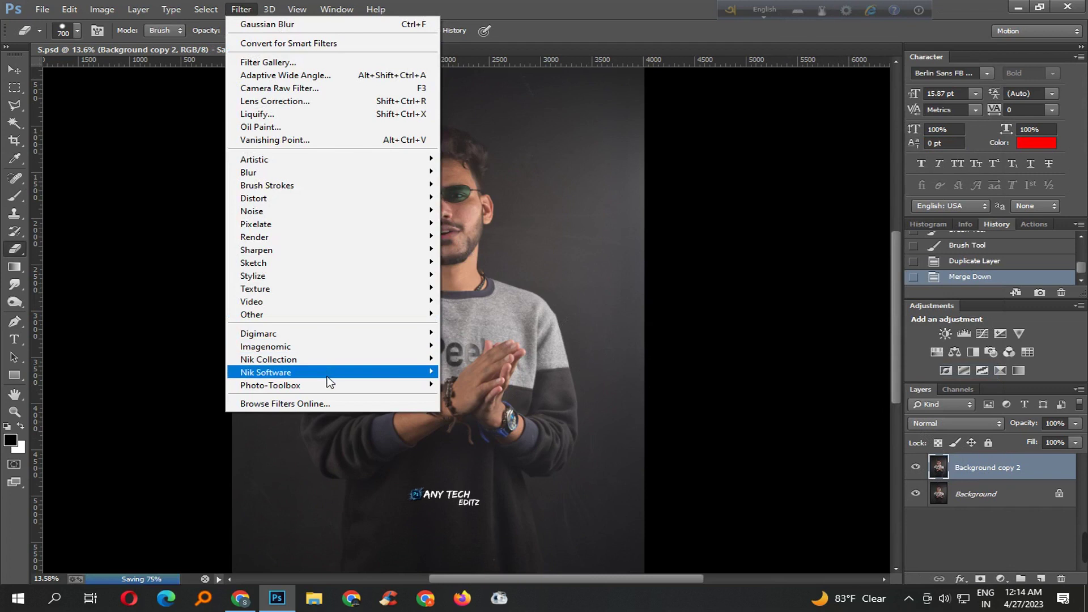
pyautogui.moveTo(270, 385)
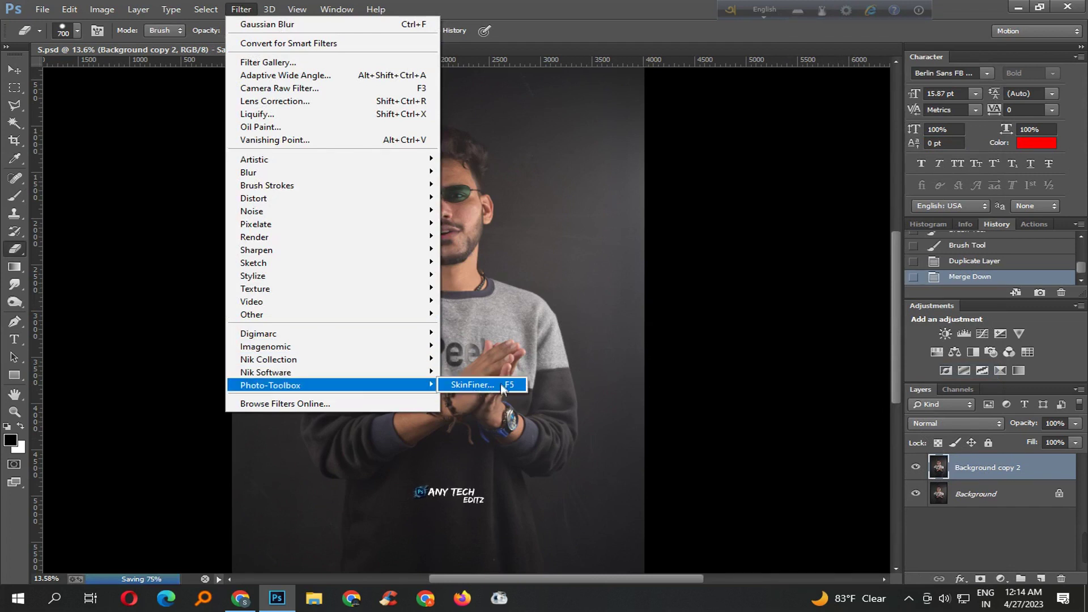
# - Launch SkinFiner 2.0, zoom the preview, and set Fine smoothing strongly to -78
pyautogui.click(483, 383)
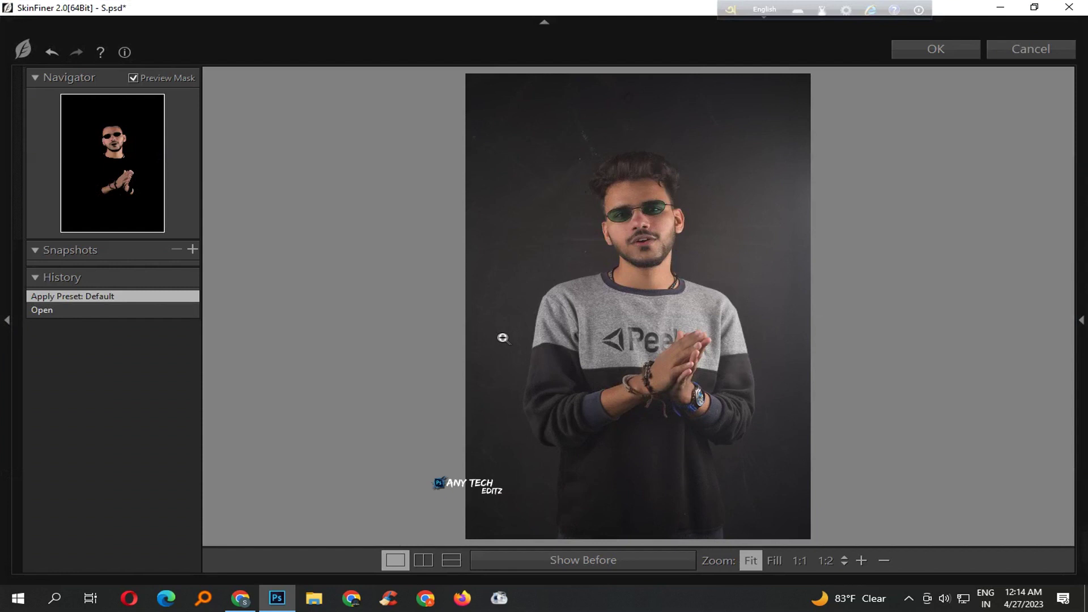
pyautogui.click(631, 249)
pyautogui.moveTo(853, 245); pyautogui.dragTo(851, 320)
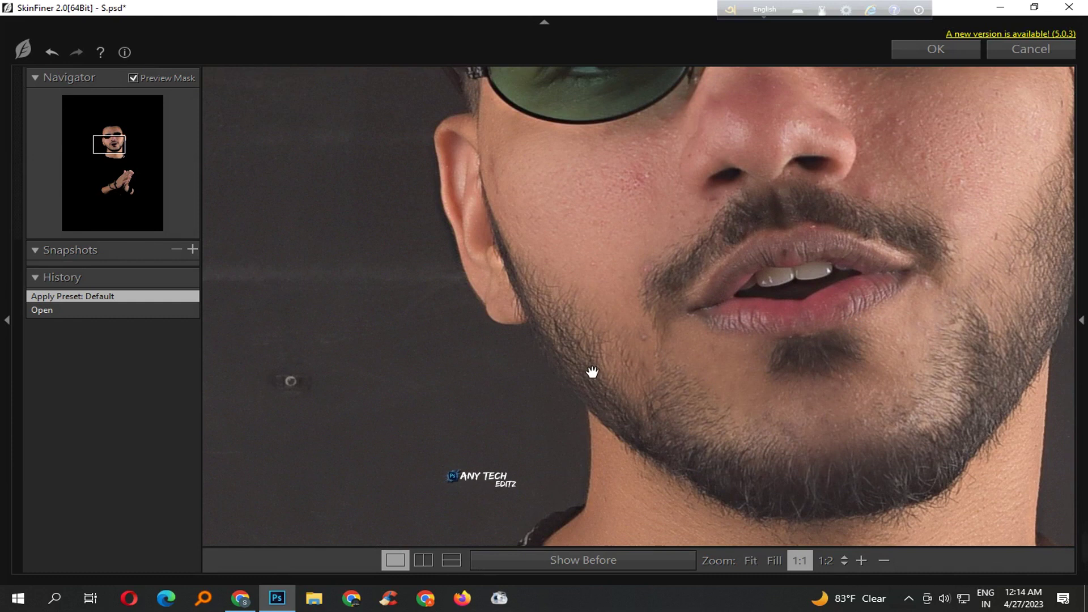
pyautogui.scroll(-1, 592, 372)
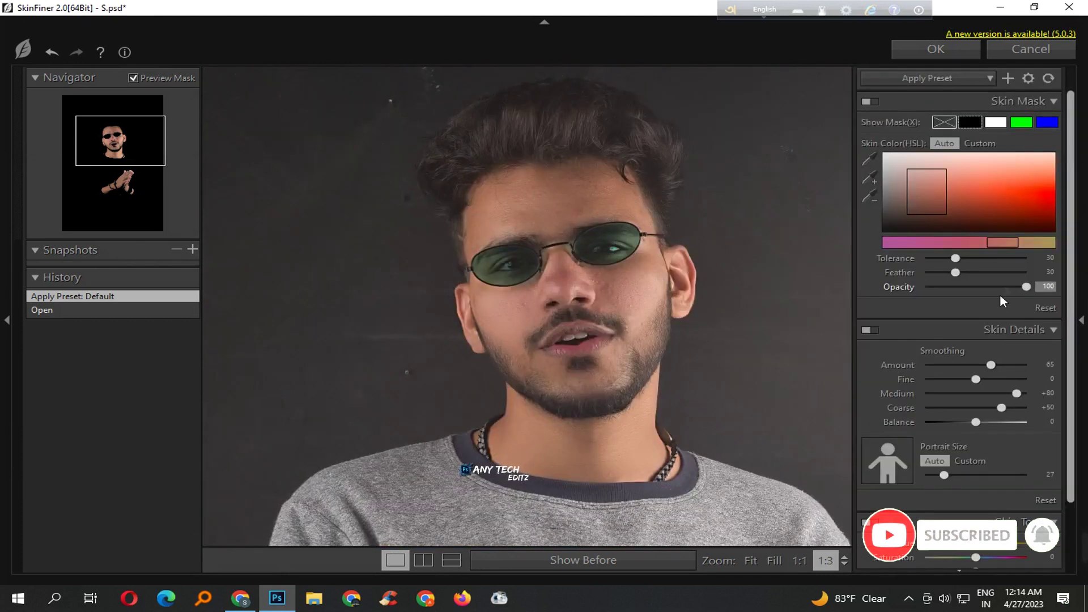
pyautogui.scroll(-2, 999, 294)
pyautogui.moveTo(975, 296)
pyautogui.mouseDown()
pyautogui.moveTo(936, 296)
pyautogui.moveTo(1016, 282)
pyautogui.mouseUp()
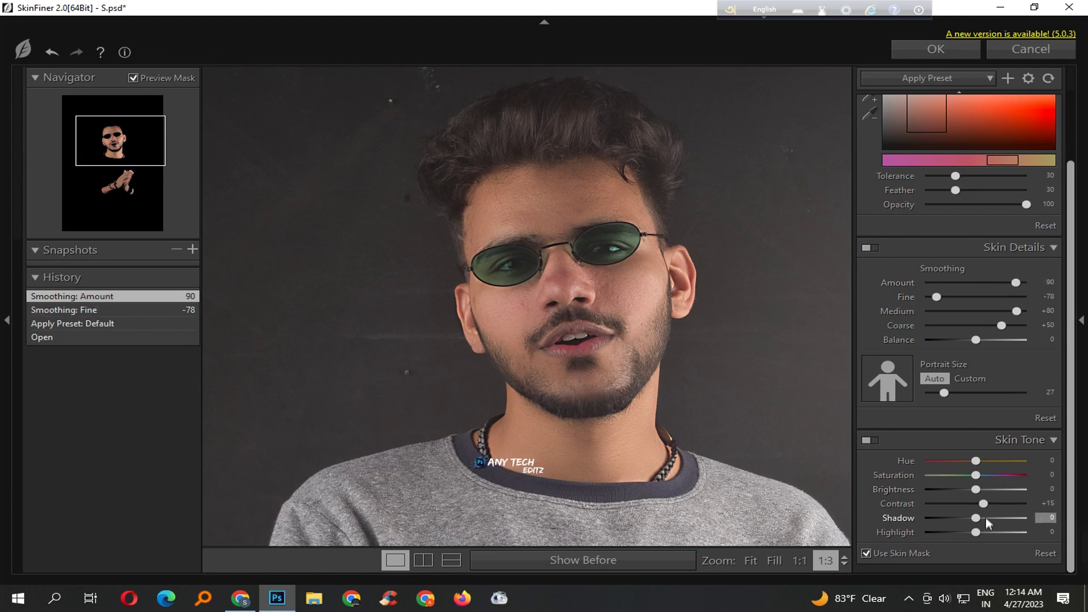
pyautogui.moveTo(975, 489)
pyautogui.mouseDown()
pyautogui.moveTo(987, 474)
pyautogui.moveTo(977, 475)
pyautogui.moveTo(992, 503)
pyautogui.mouseUp()
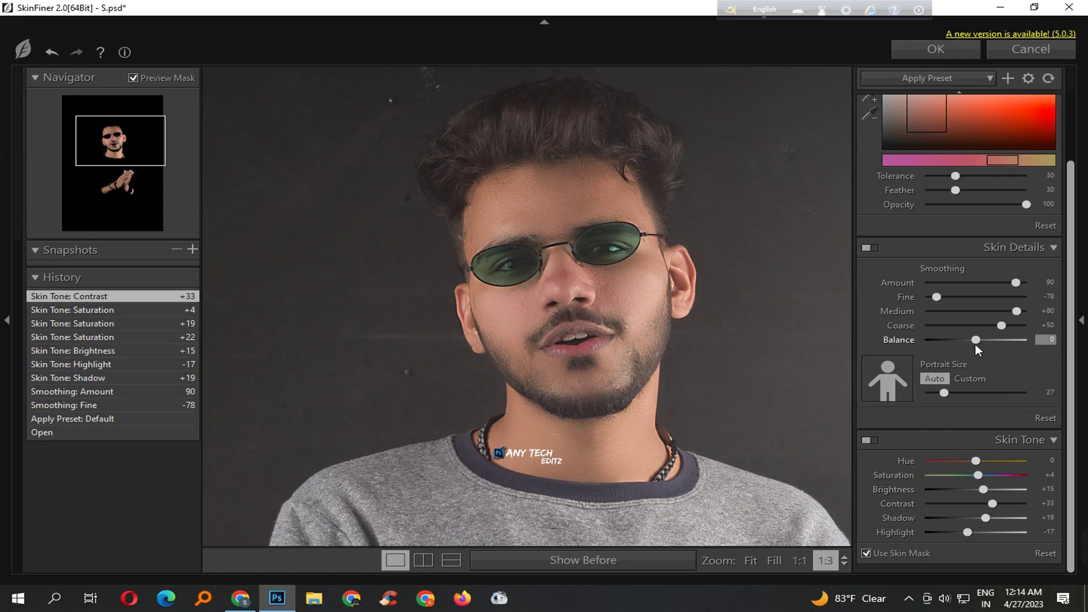
# - Set SkinFiner Balance, Coarse +70, Brightness 0 and Shadow +33, then lower system volume
pyautogui.moveTo(925, 340); pyautogui.dragTo(1000, 340)
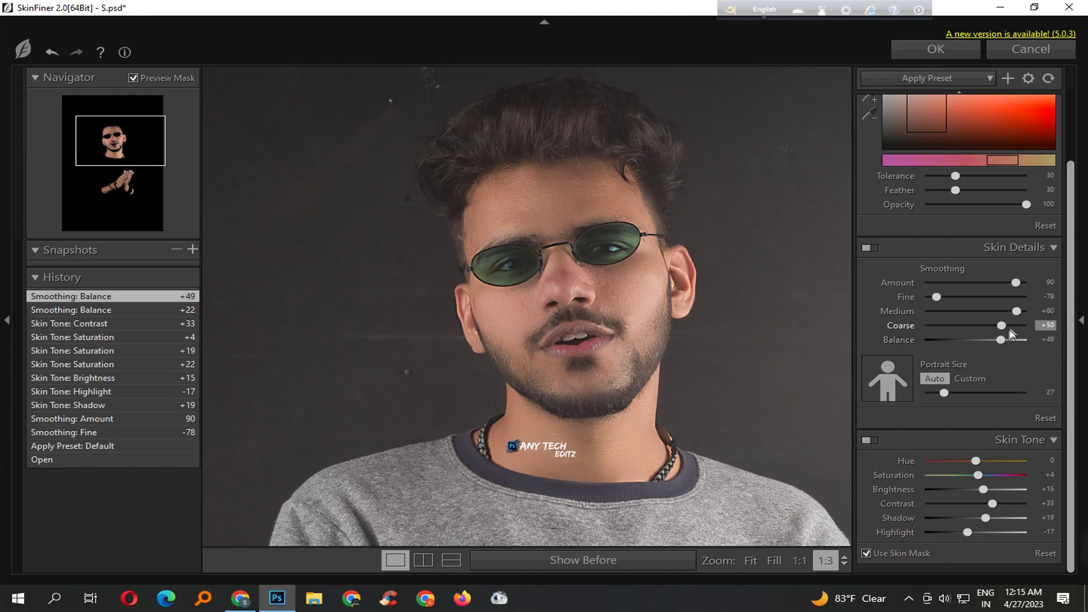
pyautogui.click(1012, 327)
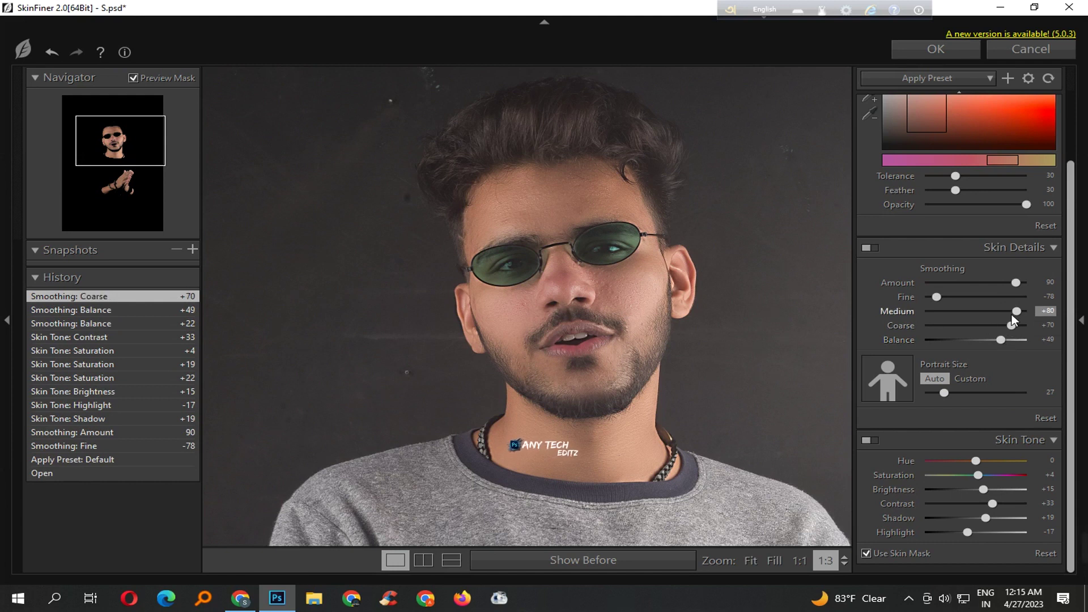
pyautogui.click(988, 490)
pyautogui.doubleClick(989, 490)
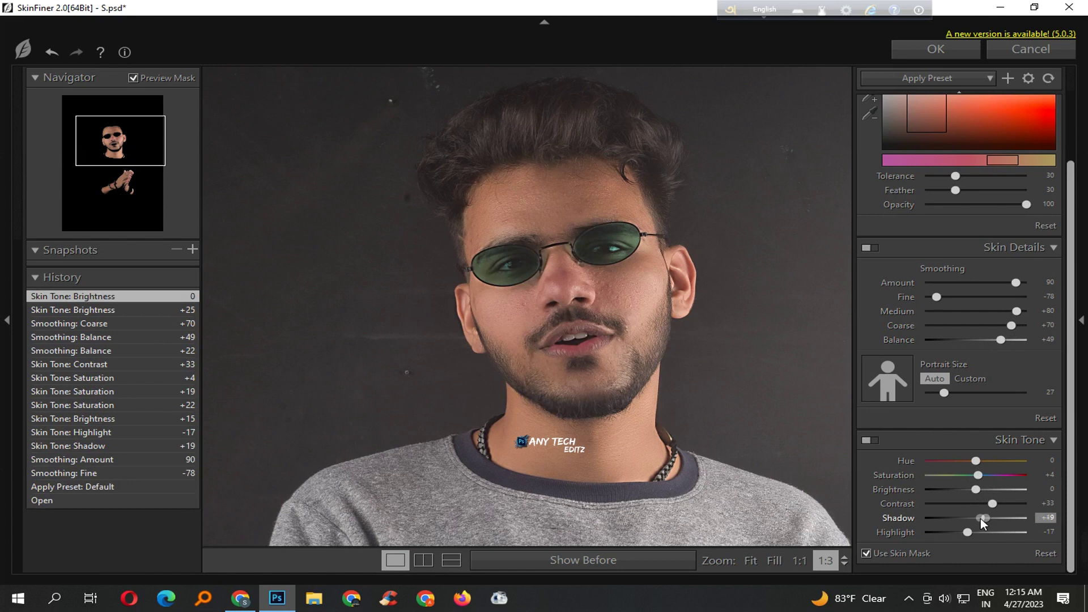
pyautogui.moveTo(980, 519); pyautogui.dragTo(992, 518)
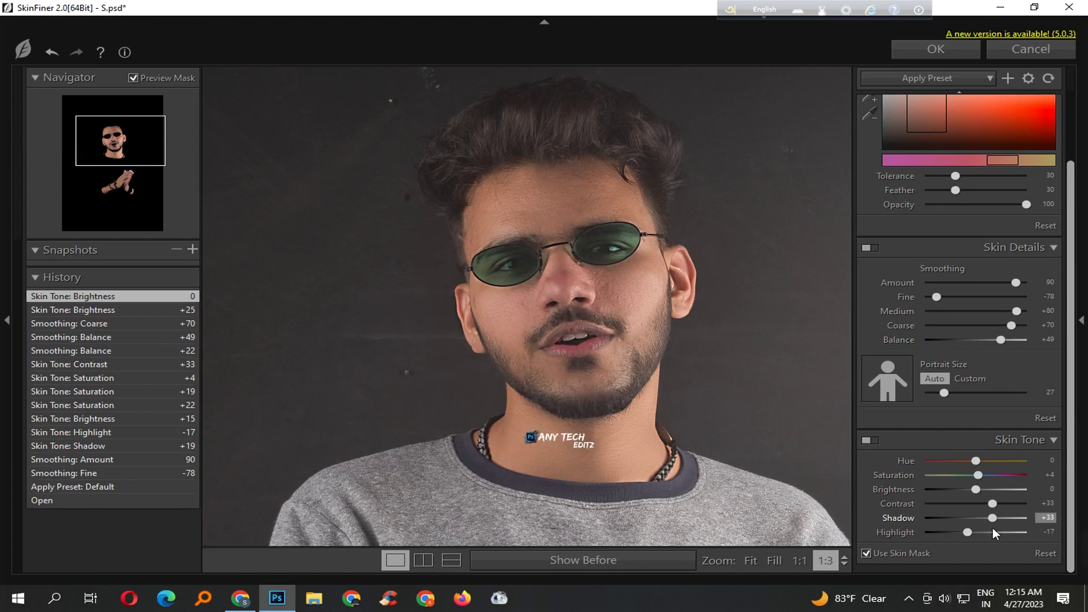
pyautogui.click(944, 598)
pyautogui.click(934, 566)
pyautogui.moveTo(934, 566); pyautogui.dragTo(924, 566)
# - Apply the SkinFiner smoothing, zoom in on the nose and glasses, and save S.psd
pyautogui.click(932, 49)
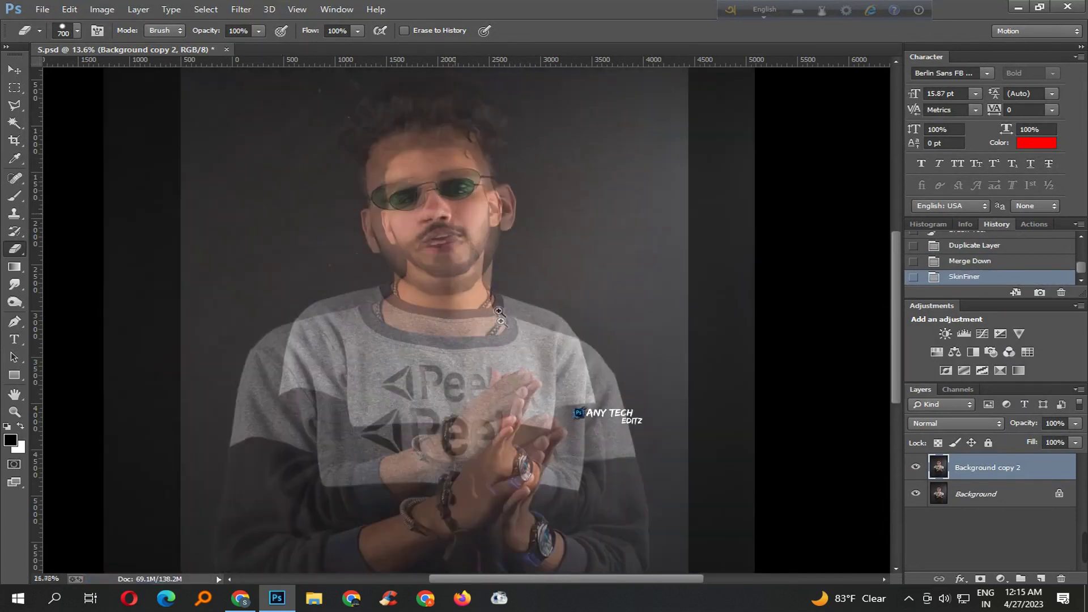
pyautogui.keyDown('ctrl'); pyautogui.click(454, 307); pyautogui.keyUp('ctrl')
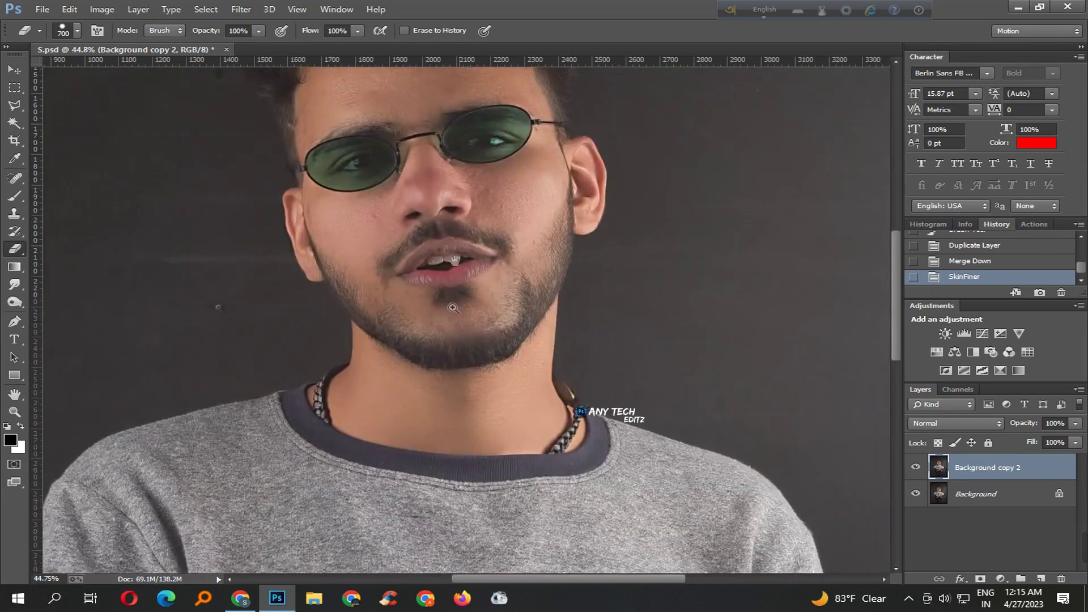
pyautogui.scroll(3, 453, 308)
pyautogui.keyDown('ctrl'); pyautogui.click(442, 397); pyautogui.keyUp('ctrl')
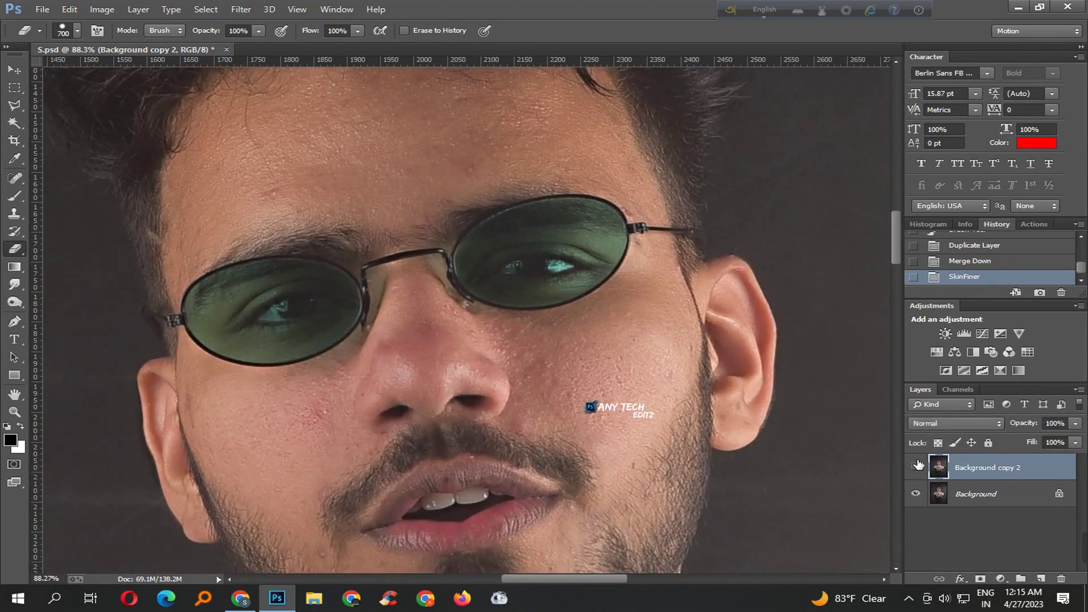
pyautogui.click(32, 8)
pyautogui.click(48, 120)
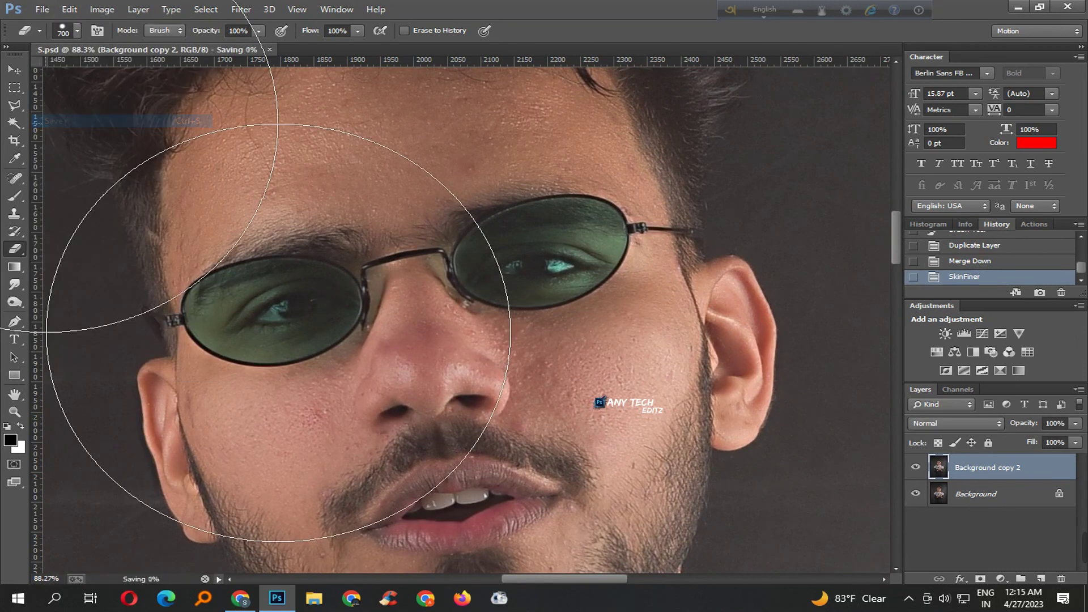
# - Switch to the Mixer Brush and turn down the system volume
pyautogui.rightClick(12, 198)
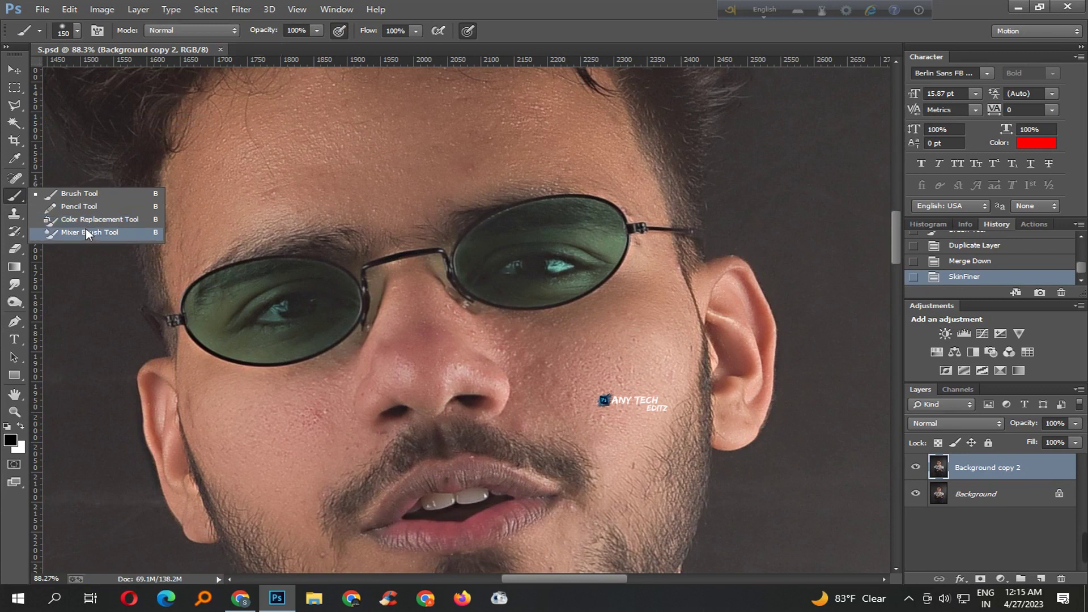
pyautogui.click(86, 233)
pyautogui.click(943, 598)
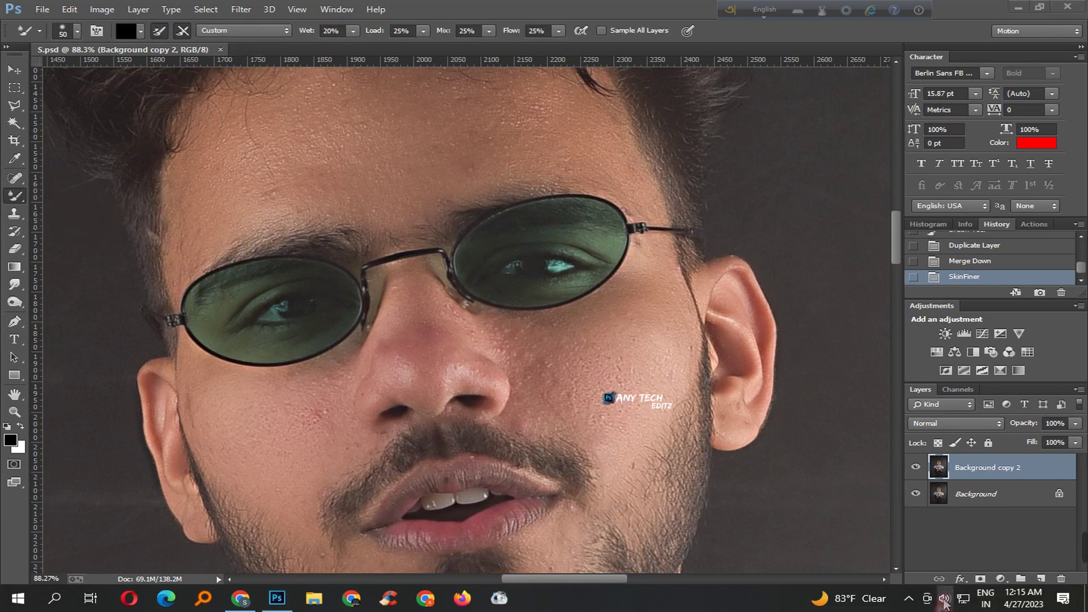
pyautogui.scroll(-1, 838, 577)
pyautogui.click(594, 381)
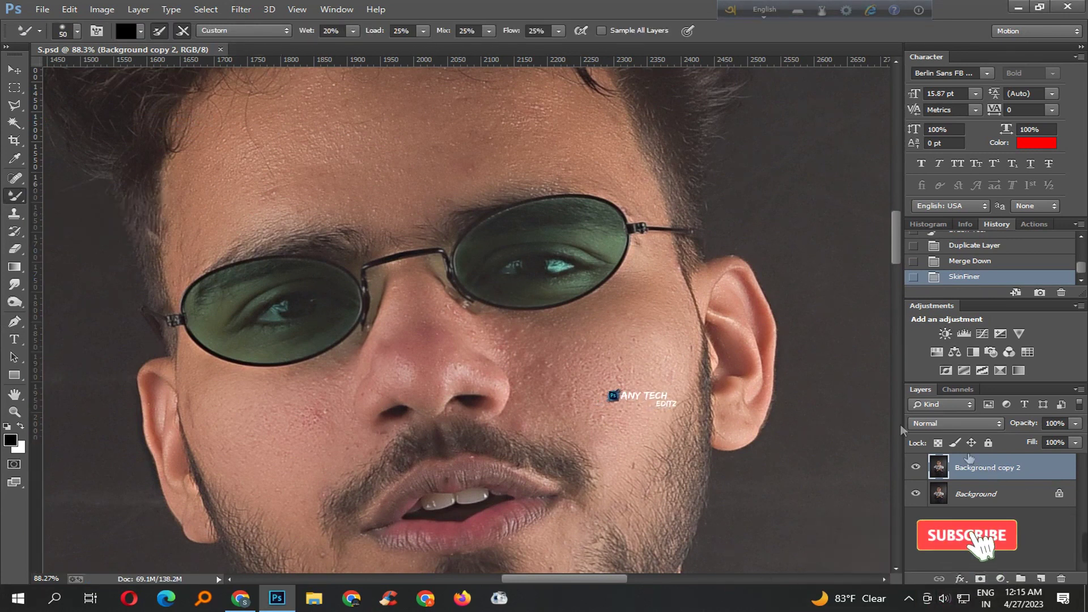
# - Blend the cheek skin with Mixer Brush strokes, resizing the brush as needed
pyautogui.moveTo(594, 382); pyautogui.dragTo(612, 392)
pyautogui.press(']')
pyautogui.click(609, 385)
pyautogui.press(']')
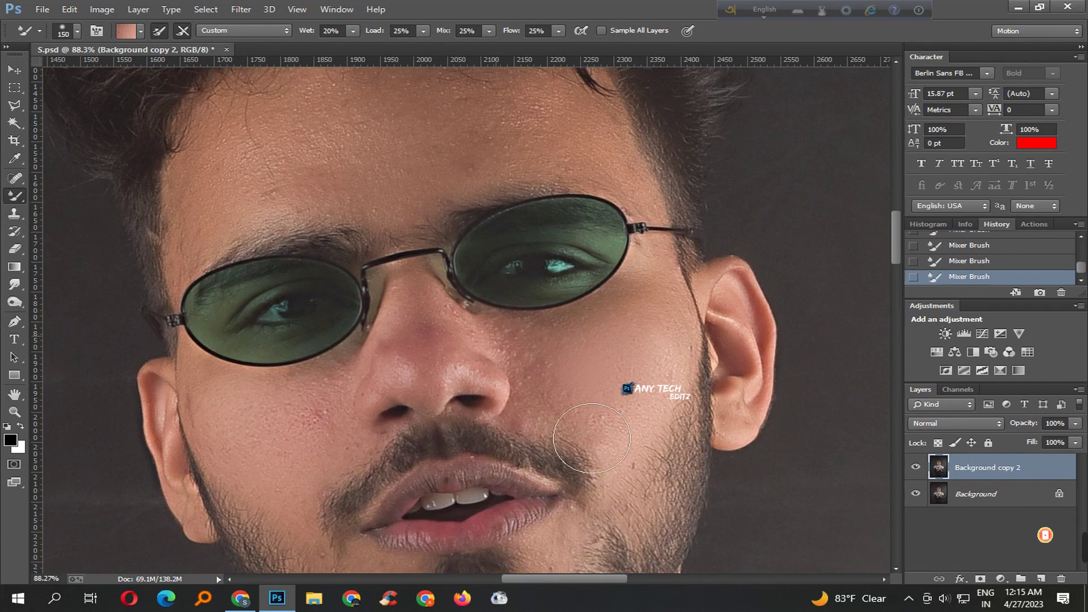
pyautogui.press('[')
pyautogui.press('[')
pyautogui.press('[')
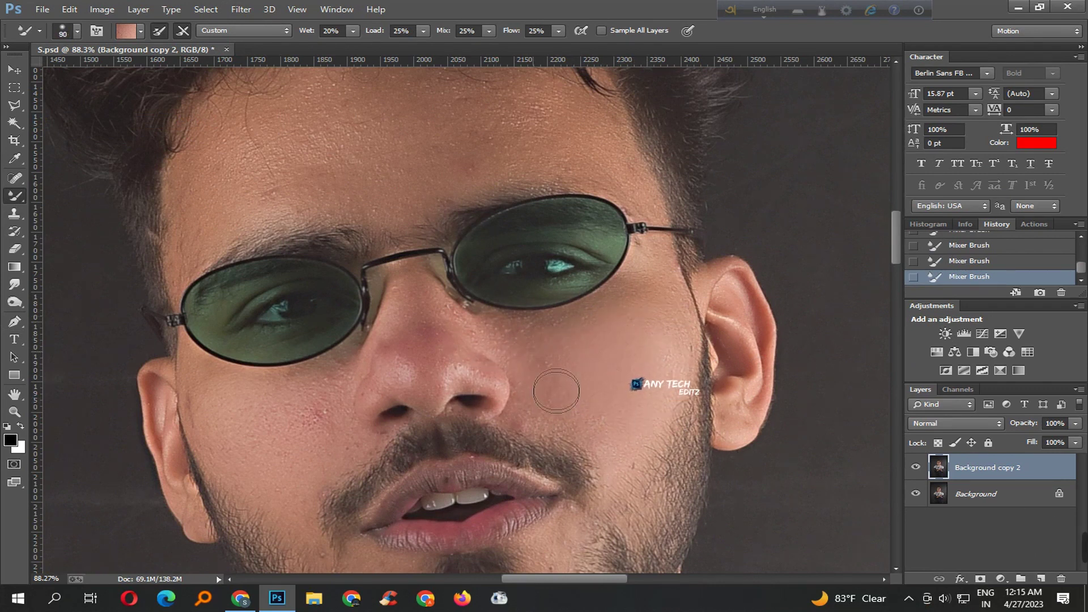
pyautogui.press(']')
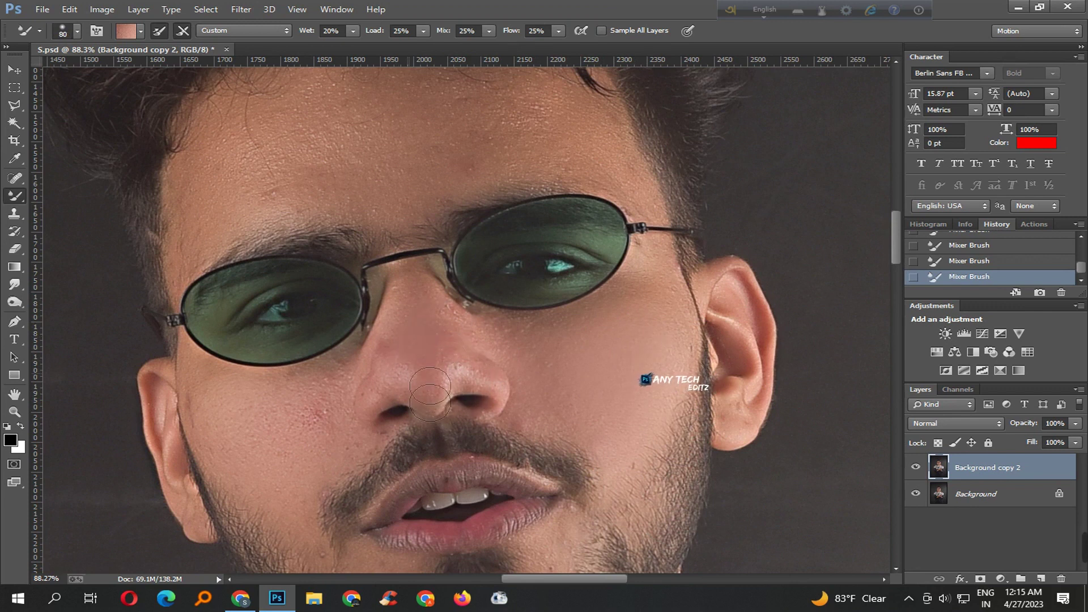
pyautogui.press(']')
pyautogui.press(']')
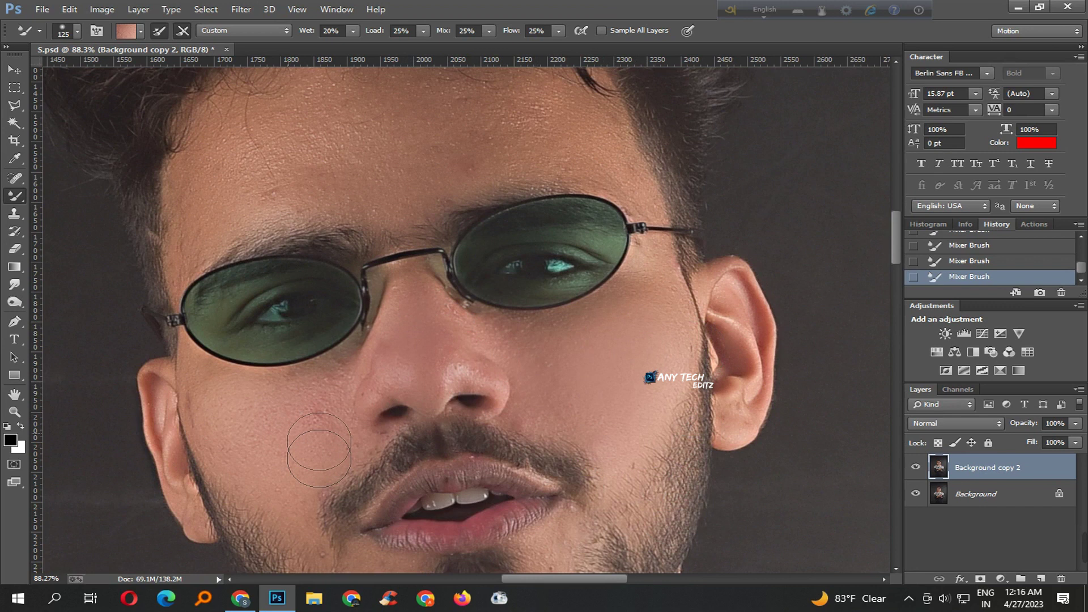
# - Reframe the view over the chin, face and forehead, adjusting the brush size
pyautogui.moveTo(285, 427); pyautogui.dragTo(283, 325)
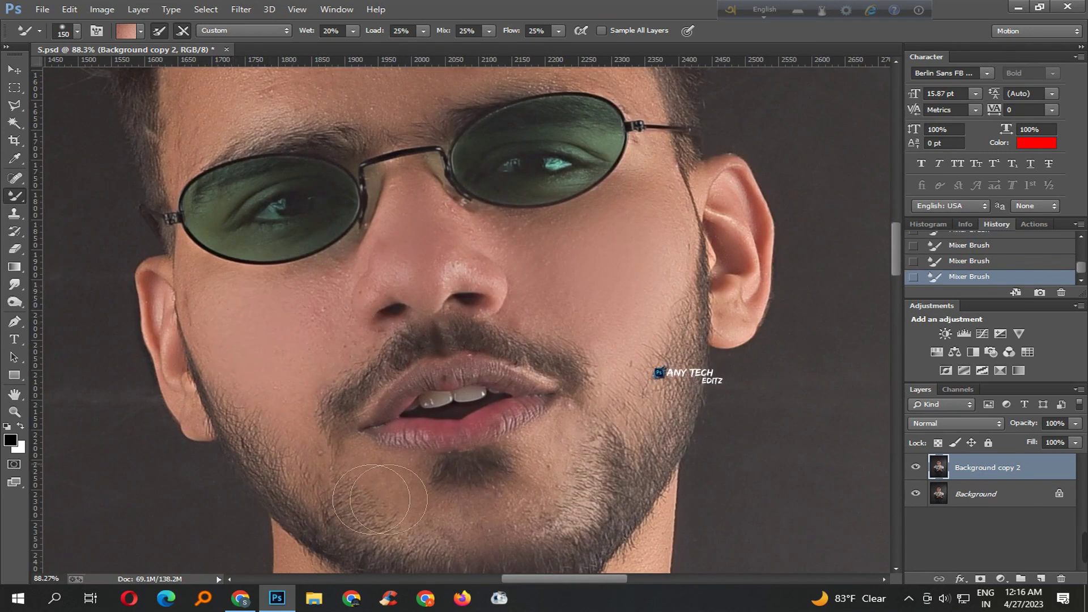
pyautogui.moveTo(541, 413)
pyautogui.mouseDown()
pyautogui.moveTo(455, 343)
pyautogui.moveTo(493, 345)
pyautogui.mouseUp()
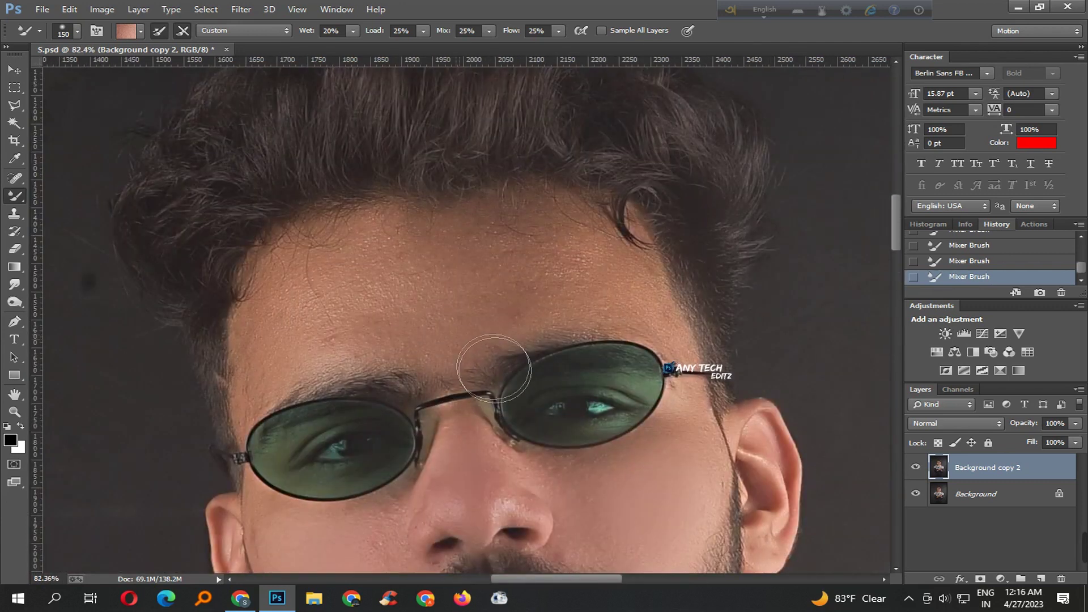
pyautogui.press(']')
pyautogui.press(']')
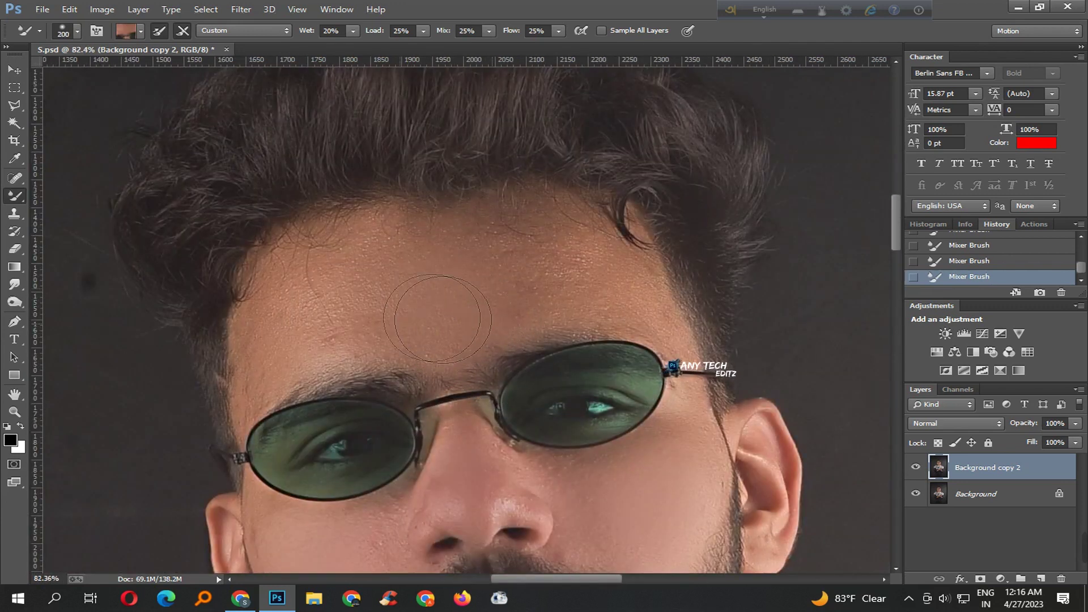
pyautogui.press(']')
pyautogui.press('[')
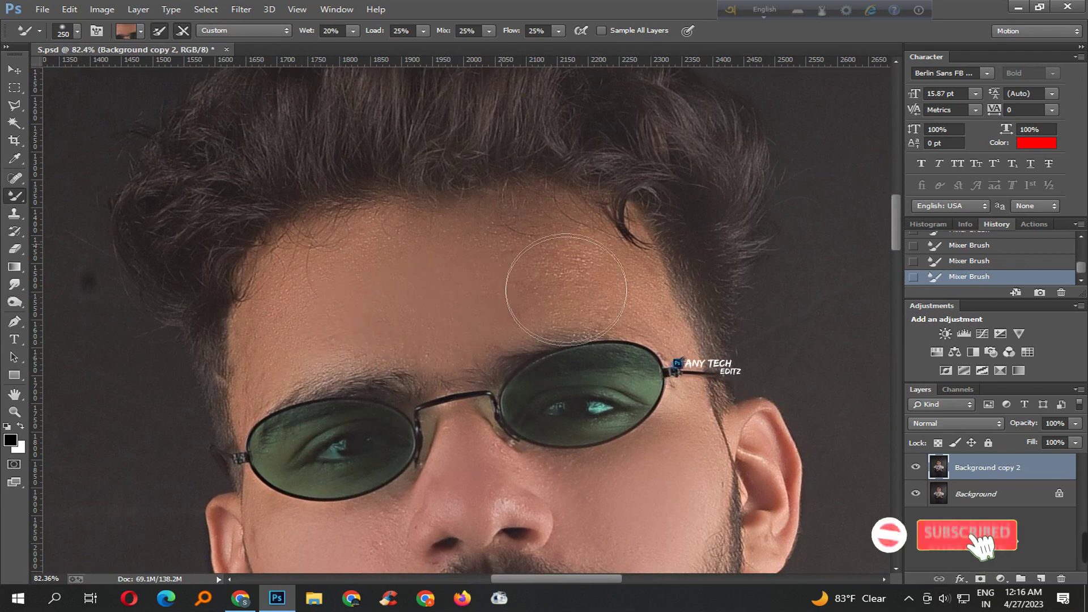
pyautogui.press('[')
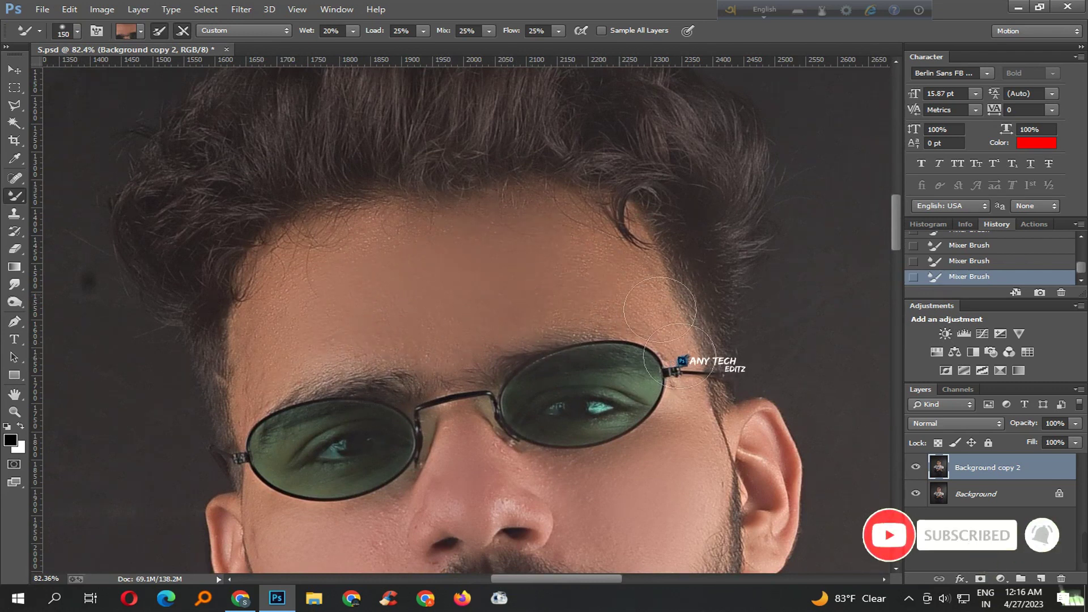
pyautogui.moveTo(680, 357)
pyautogui.mouseDown()
pyautogui.moveTo(526, 361)
pyautogui.moveTo(459, 235)
pyautogui.mouseUp()
# - Save the document, then smooth the neck skin above the collar
pyautogui.hotkey('ctrl', 's')
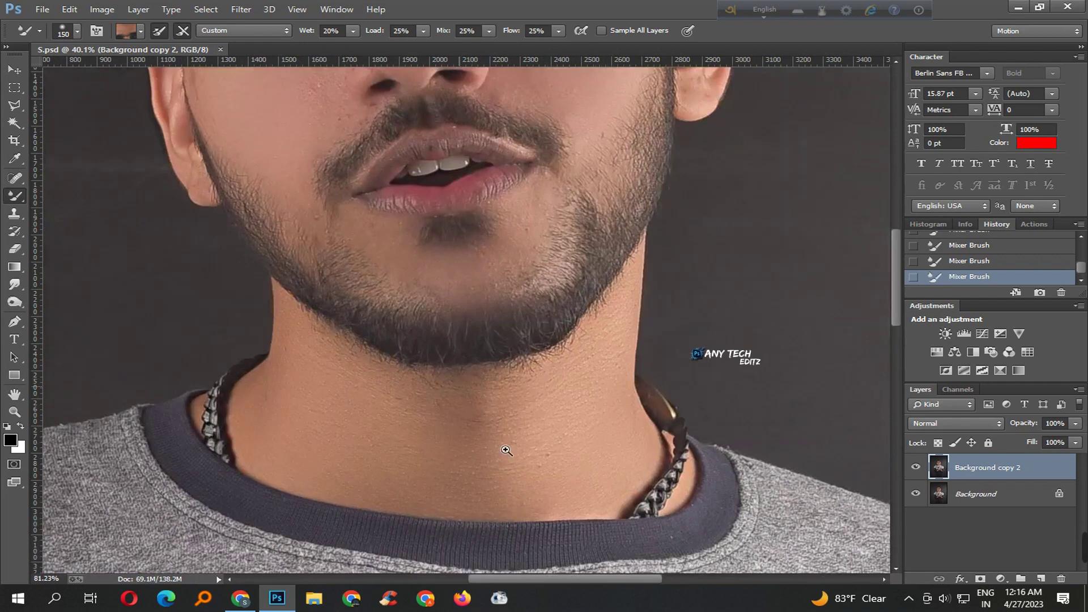
pyautogui.scroll(2, 465, 385)
pyautogui.moveTo(403, 415); pyautogui.dragTo(376, 432)
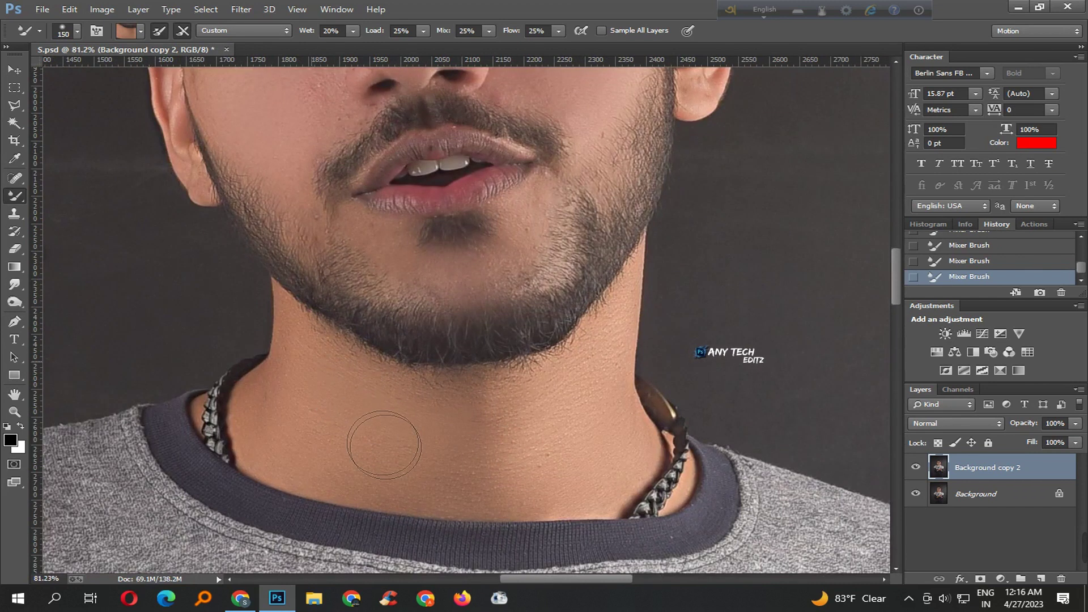
pyautogui.moveTo(557, 506)
pyautogui.mouseDown()
pyautogui.moveTo(582, 424)
pyautogui.moveTo(619, 449)
pyautogui.moveTo(376, 474)
pyautogui.moveTo(301, 421)
pyautogui.mouseUp()
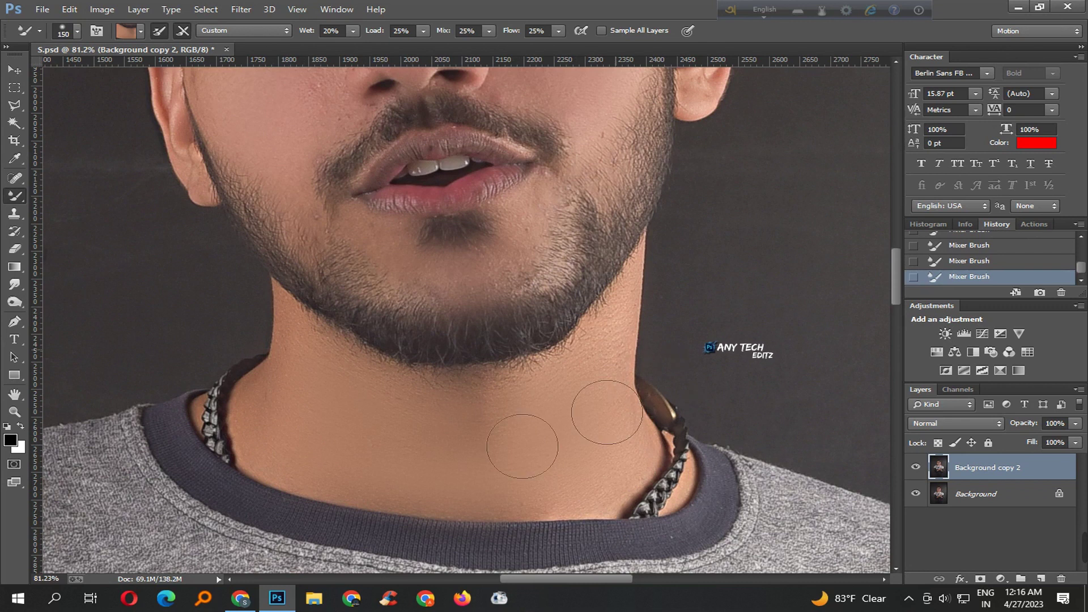
pyautogui.scroll(-10, 586, 450)
pyautogui.scroll(5, 586, 454)
pyautogui.scroll(3, 544, 419)
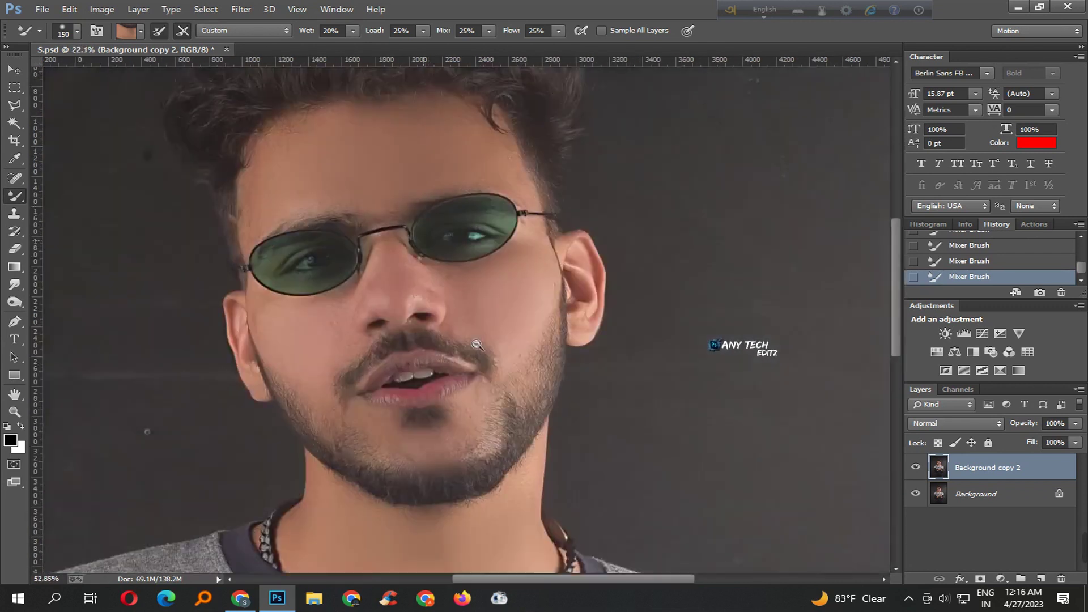
pyautogui.scroll(1, 513, 392)
# - Save S.psd and adjust the system volume control
pyautogui.hotkey('ctrl', 's')
pyautogui.scroll(-5, 513, 393)
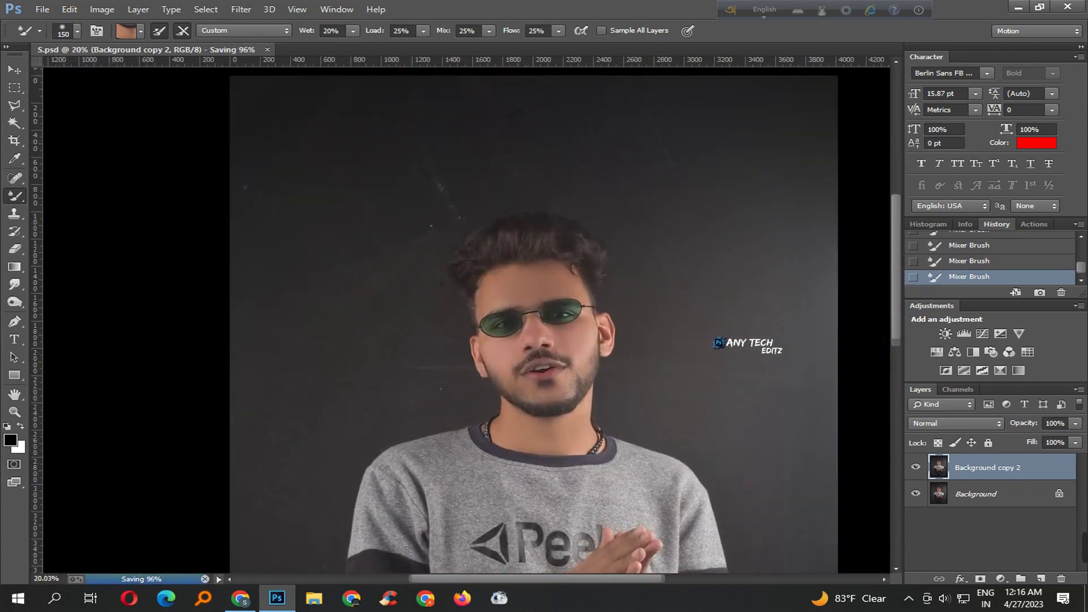
pyautogui.click(945, 598)
pyautogui.click(812, 557)
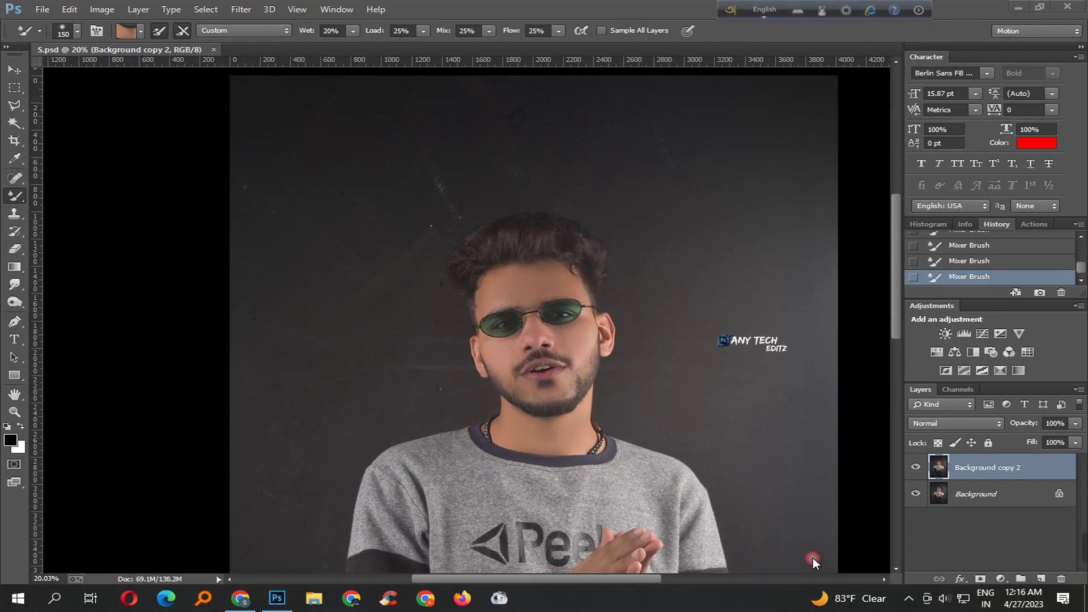
pyautogui.scroll(2, 389, 242)
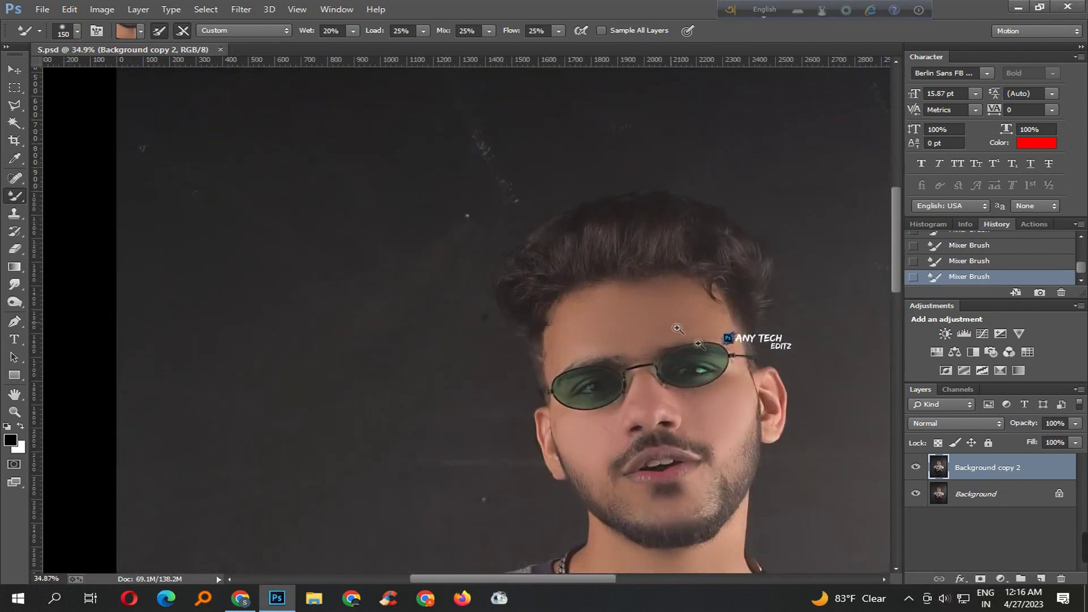
pyautogui.scroll(2, 396, 249)
pyautogui.scroll(-6, 454, 260)
pyautogui.scroll(1, 472, 266)
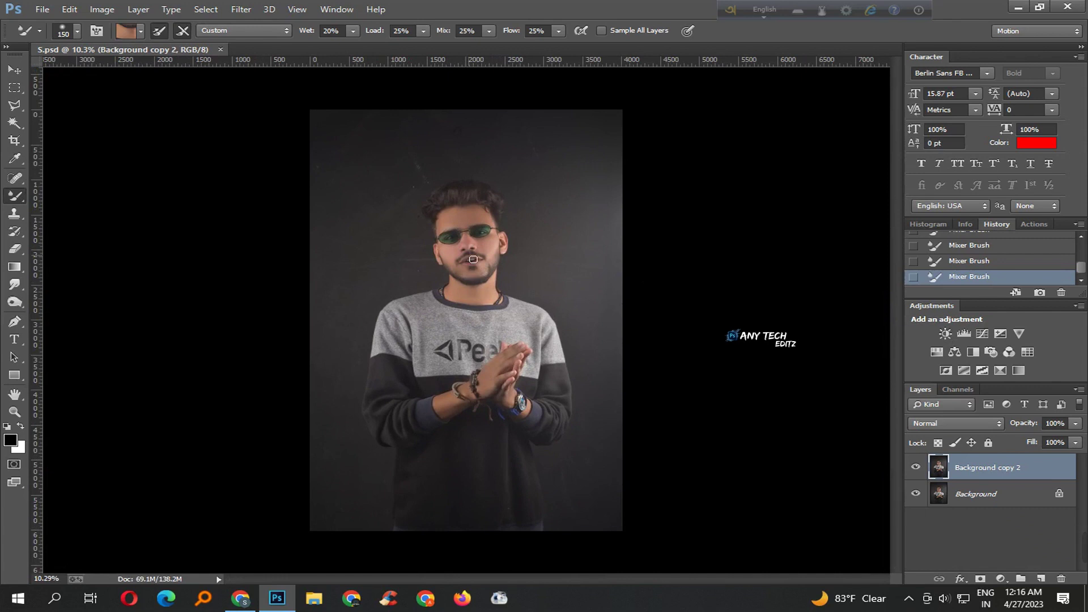
# - Switch to the Quick Selection tool and bring up the Filter menu
pyautogui.rightClick(15, 123)
pyautogui.click(68, 119)
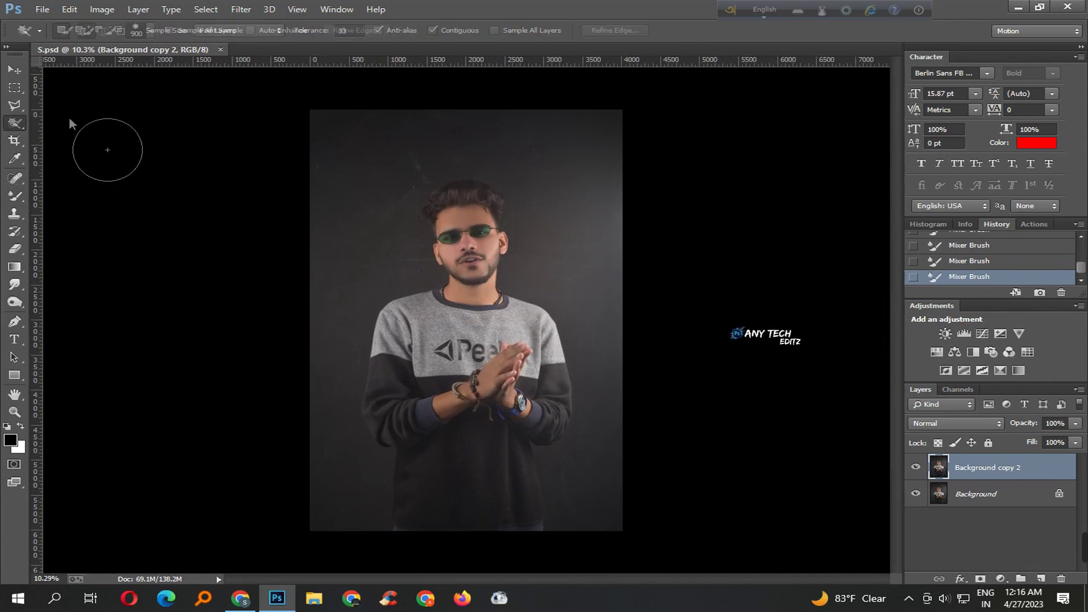
pyautogui.click(231, 8)
pyautogui.moveTo(269, 9)
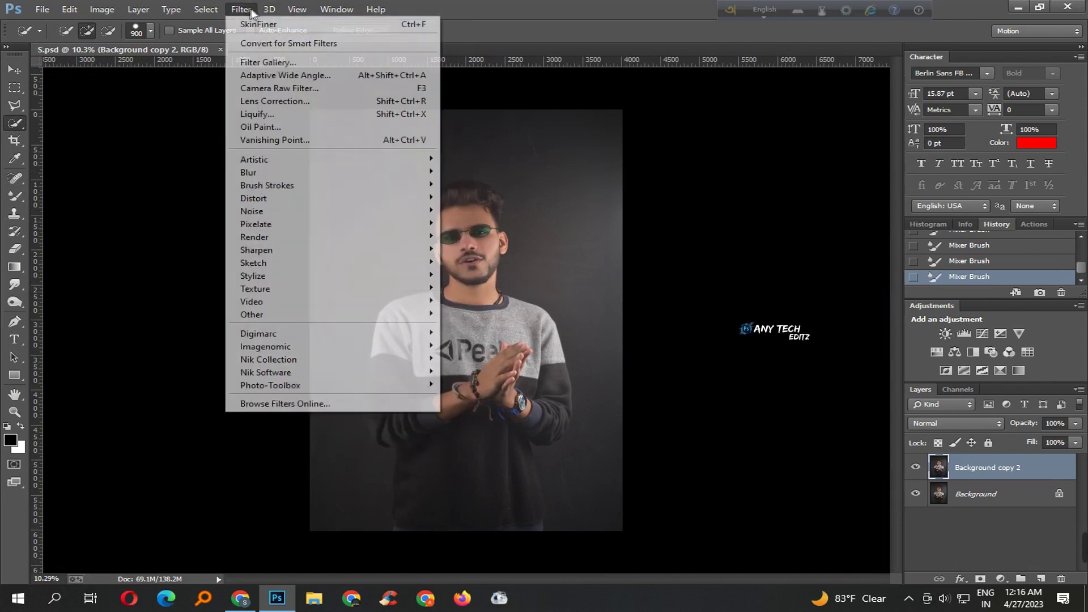
# - In Camera Raw set exposure +0.65 and contrast +22, then close the browser's YouTube tab
pyautogui.click(380, 90)
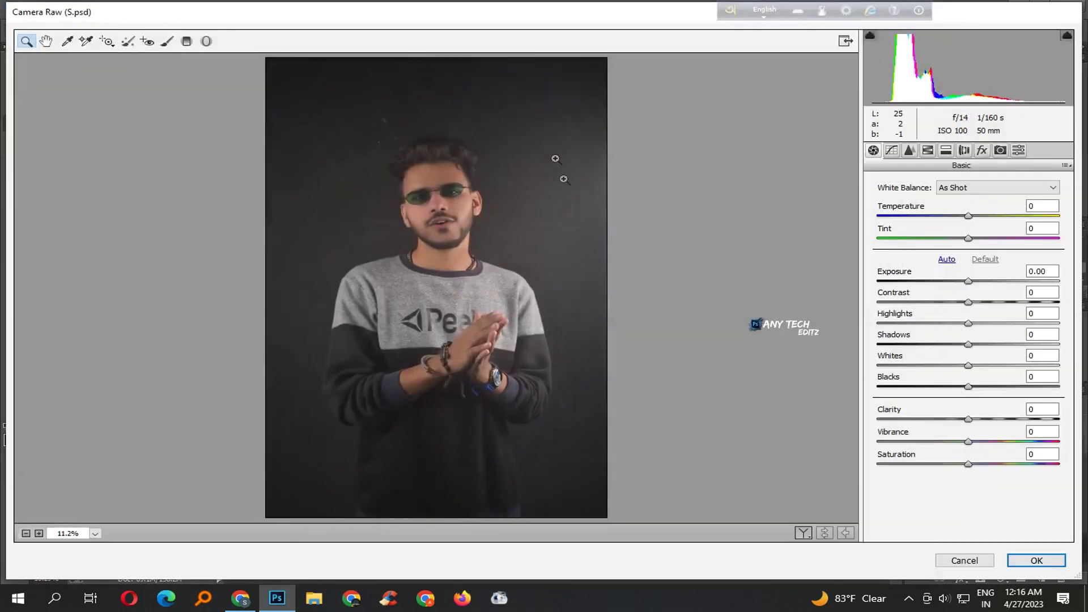
pyautogui.click(458, 236)
pyautogui.moveTo(967, 280); pyautogui.dragTo(976, 280)
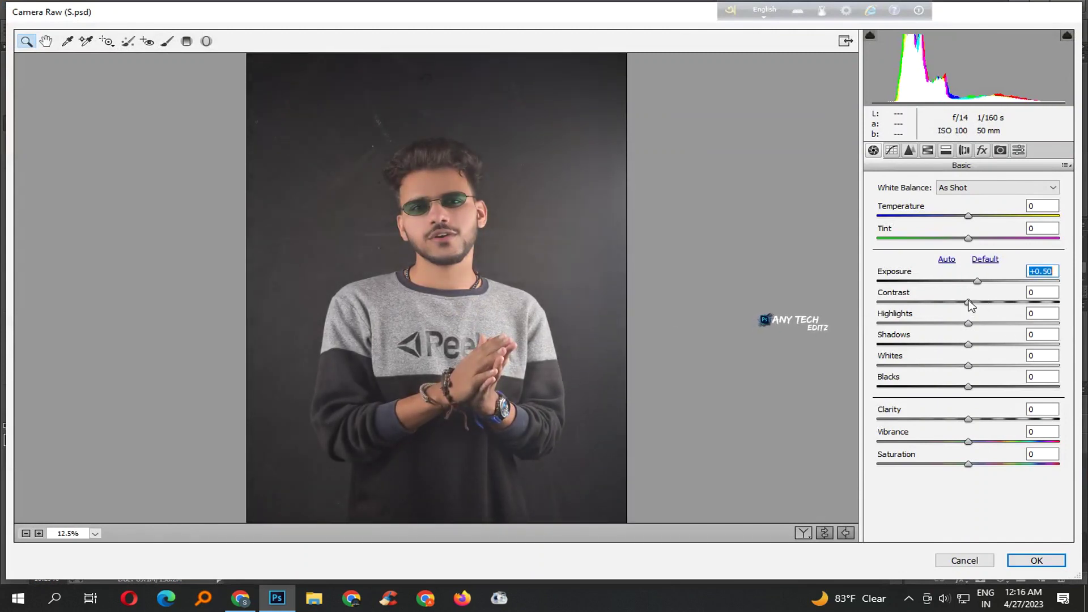
pyautogui.moveTo(967, 302)
pyautogui.mouseDown()
pyautogui.moveTo(987, 301)
pyautogui.moveTo(993, 327)
pyautogui.moveTo(1002, 324)
pyautogui.mouseUp()
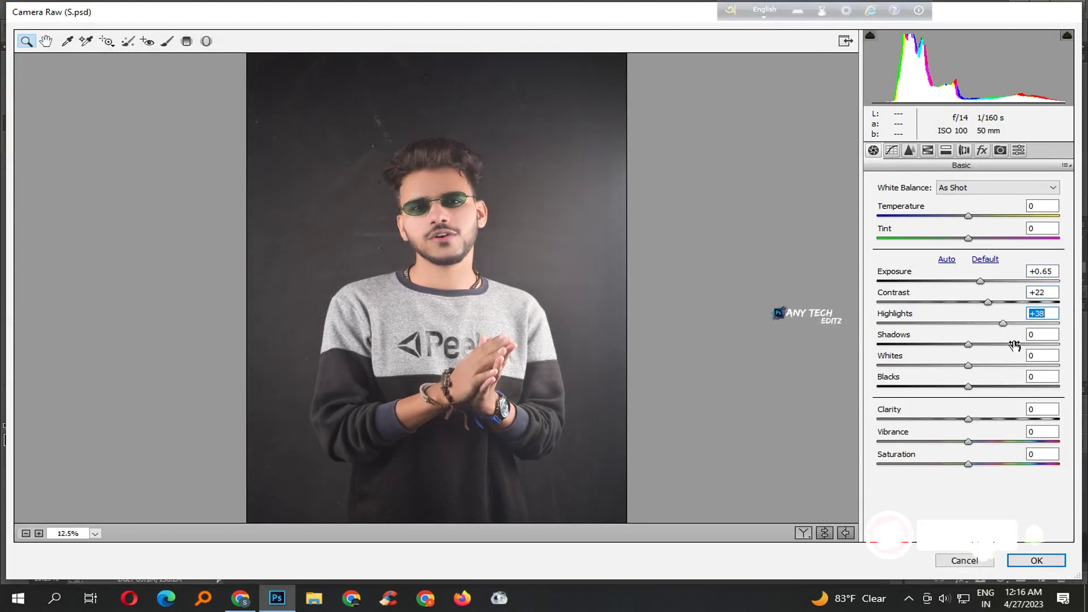
pyautogui.click(240, 598)
pyautogui.click(356, 11)
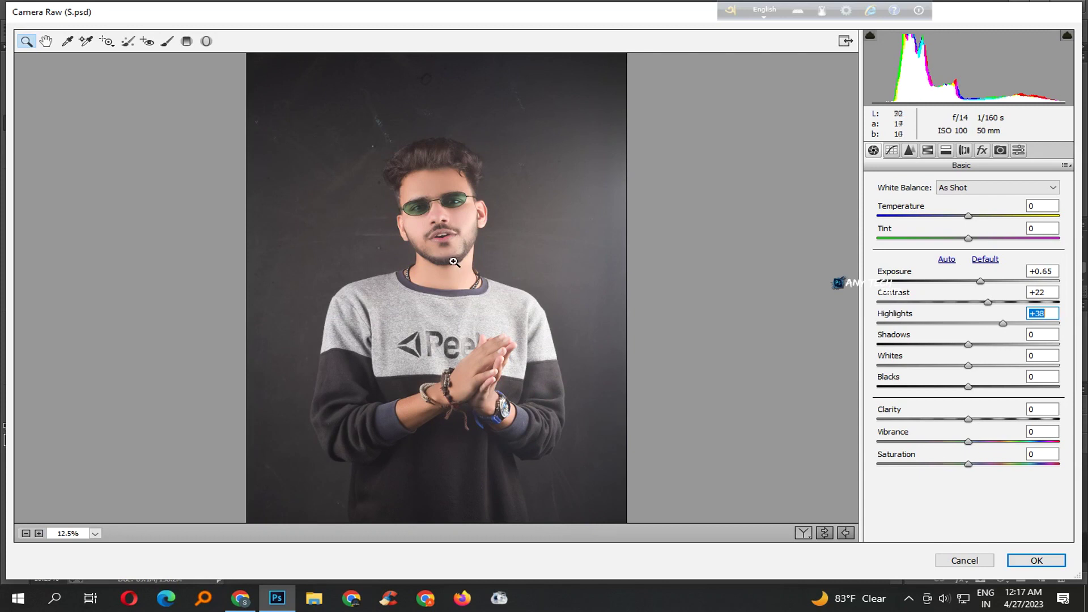
# - Raise whites to +35, deepen blacks to -38, and drop exposure to +0.30
pyautogui.moveTo(968, 365); pyautogui.dragTo(1000, 366)
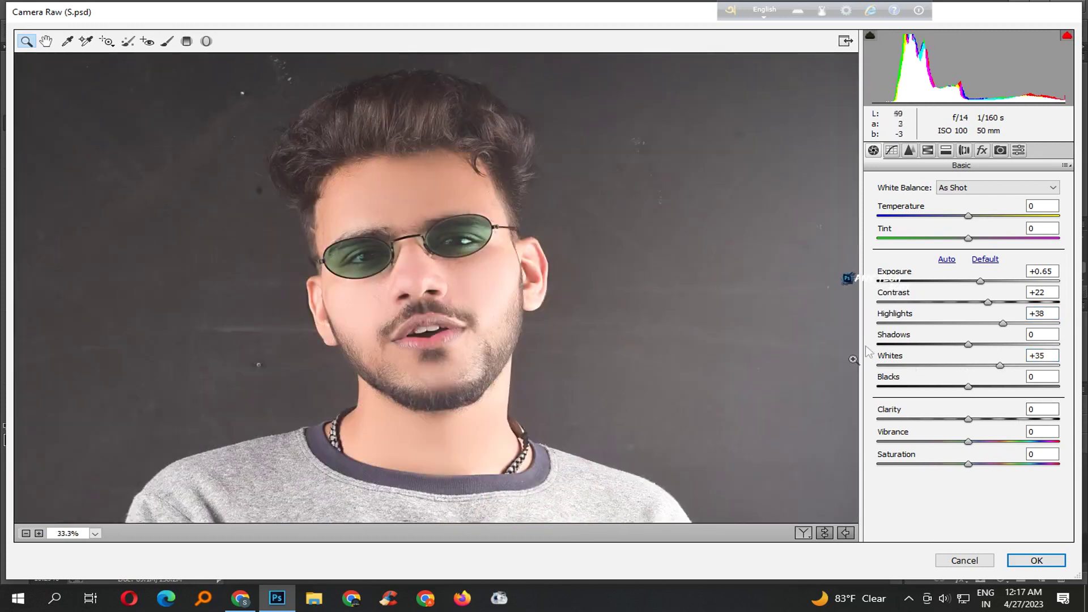
pyautogui.moveTo(958, 346); pyautogui.dragTo(916, 346)
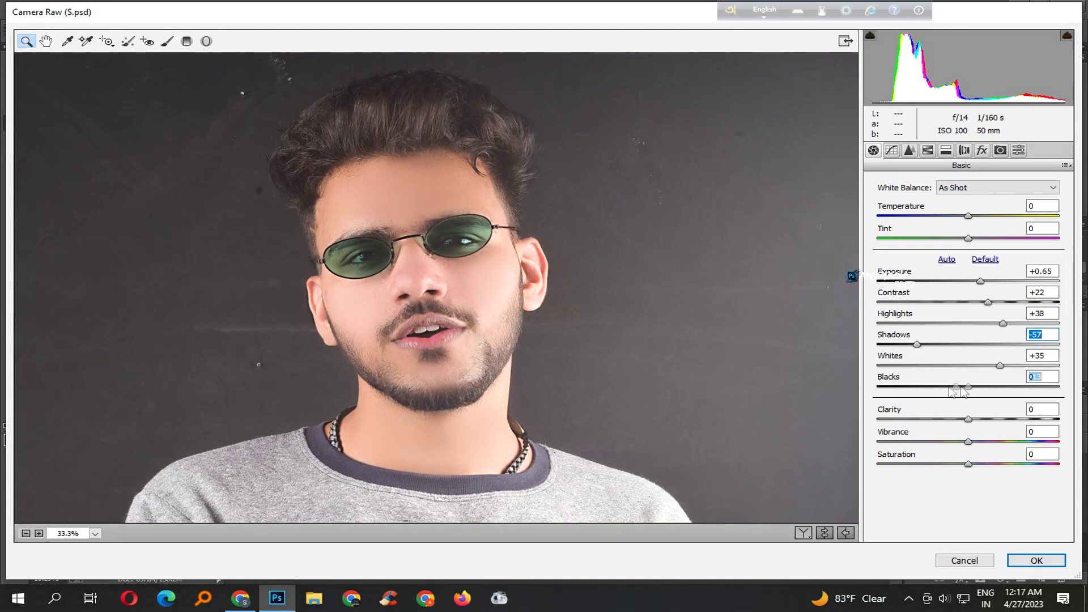
pyautogui.moveTo(961, 387); pyautogui.dragTo(933, 387)
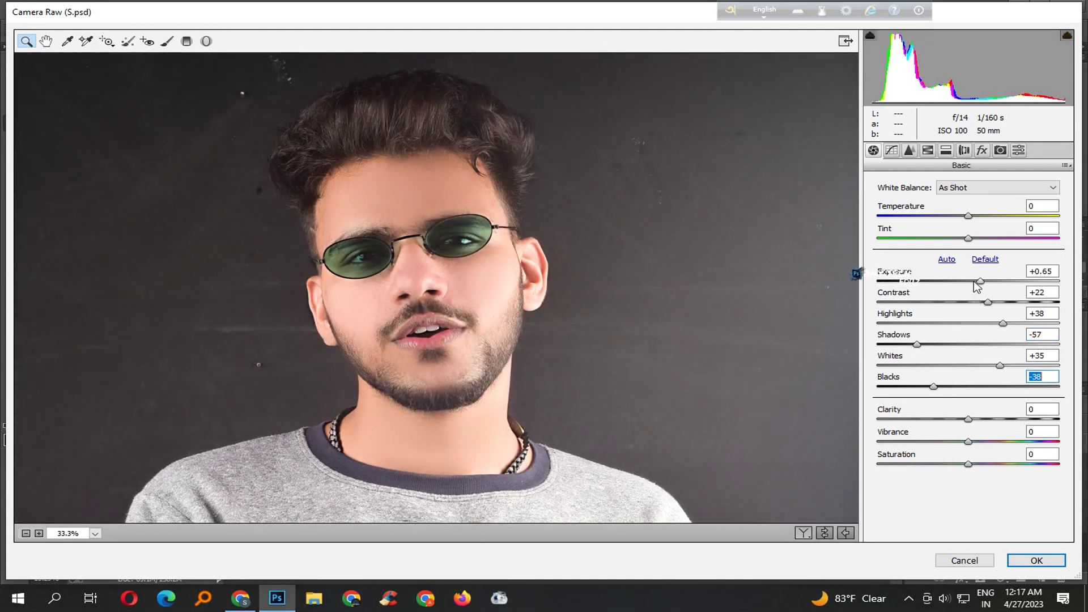
pyautogui.click(974, 281)
# - Set shadows to +9, reduce highlights, and add slight clarity, about +13
pyautogui.hotkey('ctrl', '0')
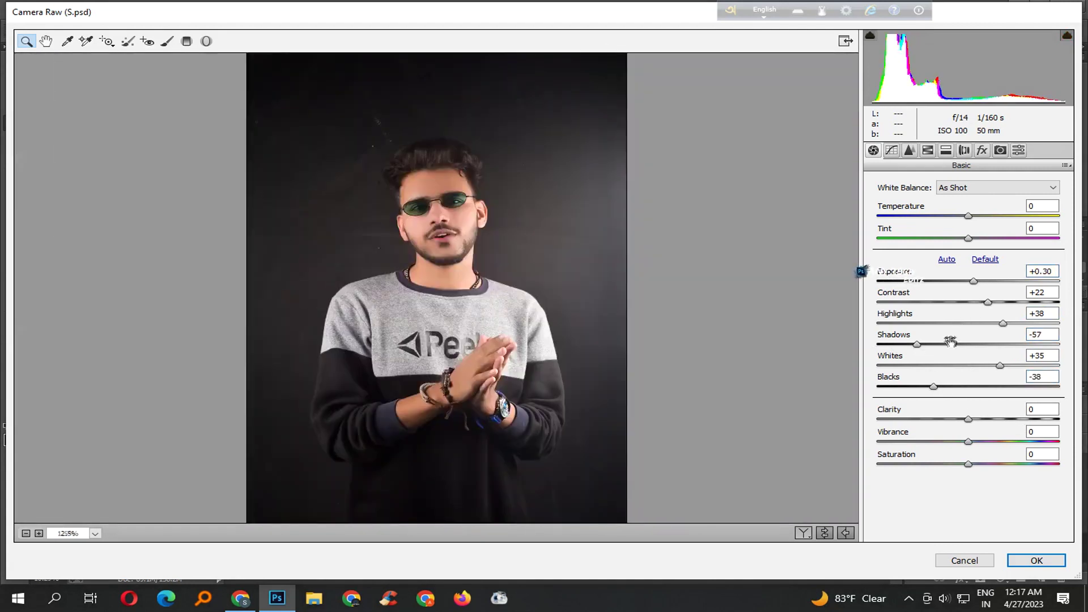
pyautogui.hotkey('ctrl', '+')
pyautogui.click(976, 344)
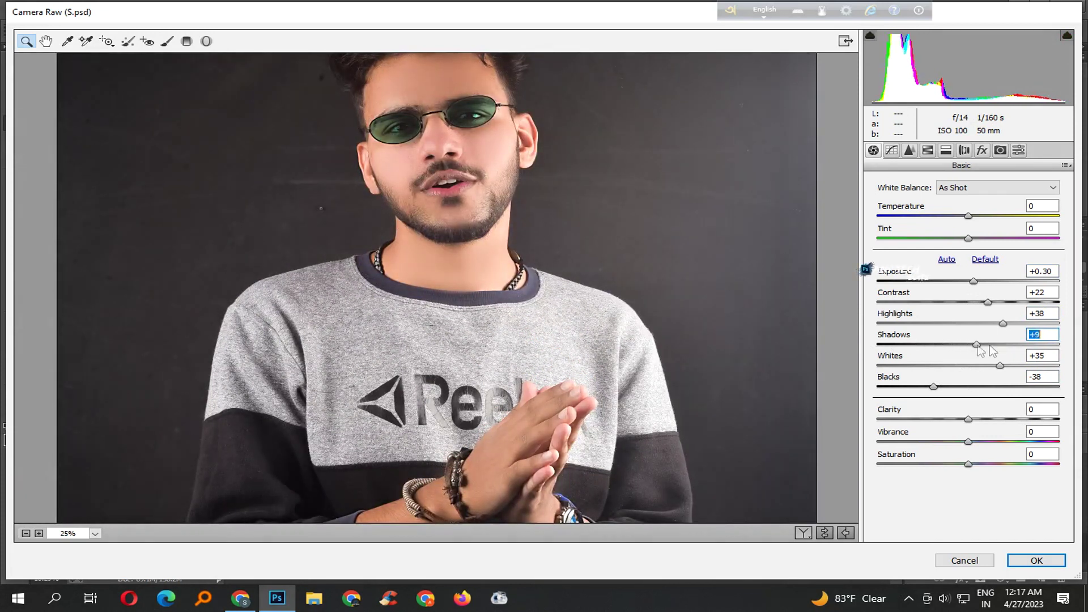
pyautogui.hotkey('ctrl', '-')
pyautogui.moveTo(985, 326)
pyautogui.mouseDown()
pyautogui.moveTo(923, 323)
pyautogui.moveTo(1005, 311)
pyautogui.moveTo(959, 311)
pyautogui.moveTo(995, 322)
pyautogui.mouseUp()
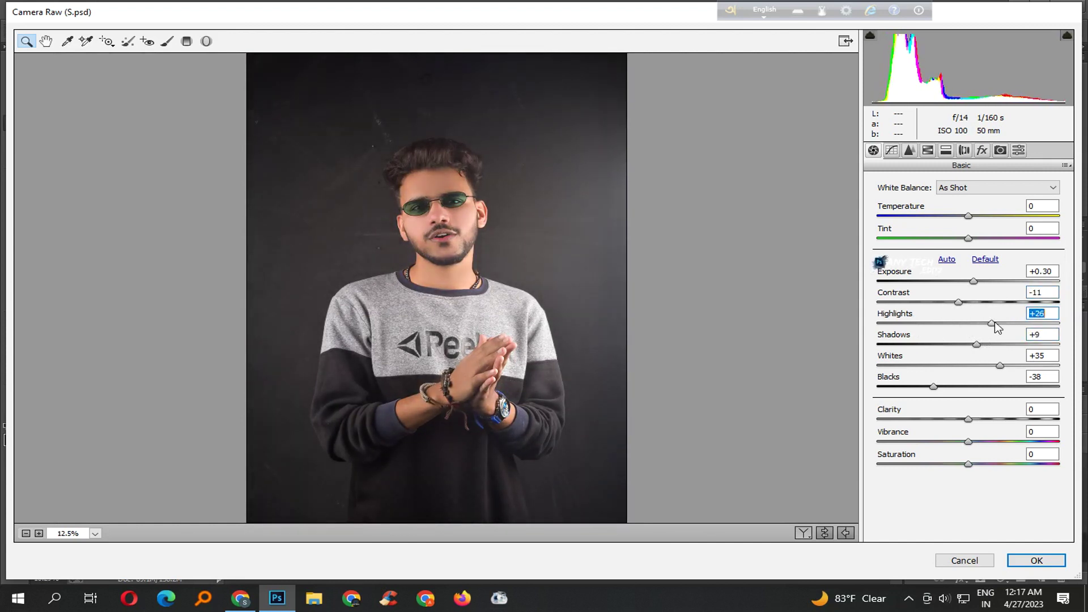
pyautogui.moveTo(986, 418); pyautogui.dragTo(1001, 426)
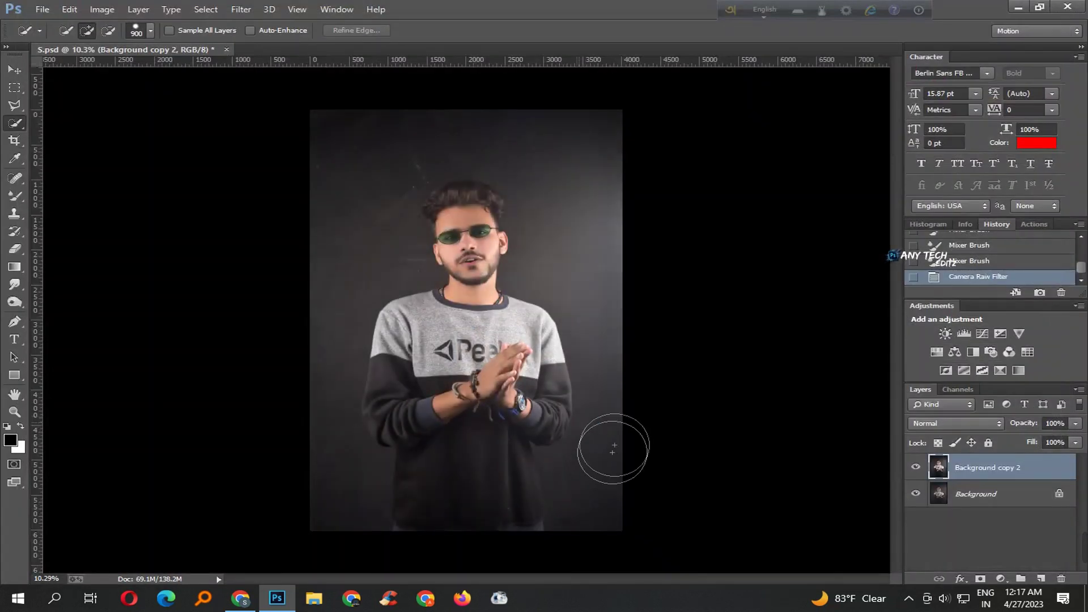
# - Save, clear a stray background selection, and shrink the Quick Selection brush
pyautogui.hotkey('ctrl', 's')
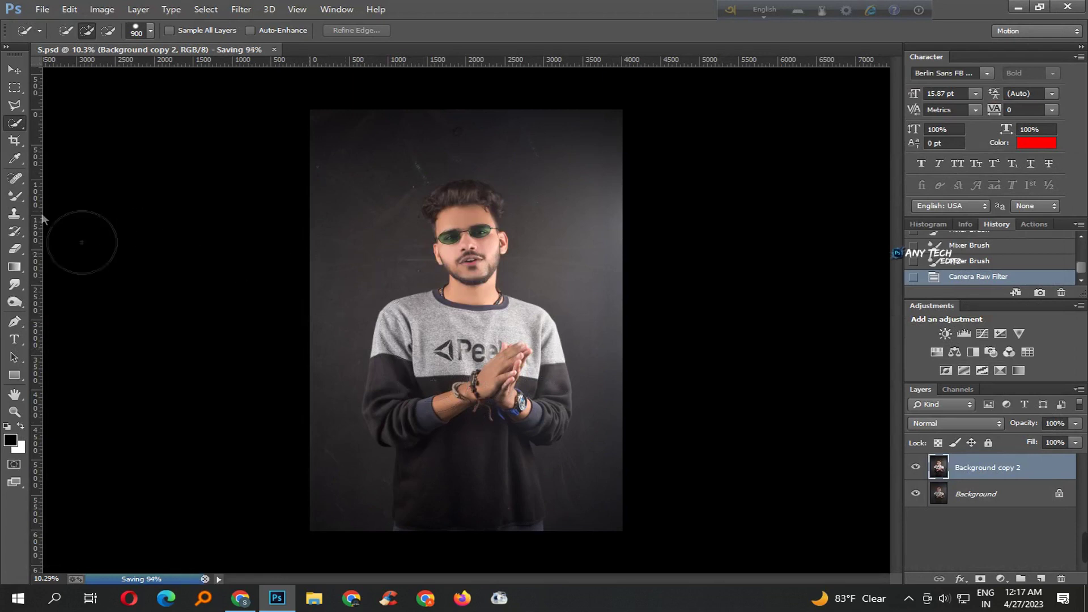
pyautogui.moveTo(366, 184); pyautogui.dragTo(337, 133)
pyautogui.moveTo(565, 182); pyautogui.dragTo(561, 136)
pyautogui.hotkey('ctrl', 'd')
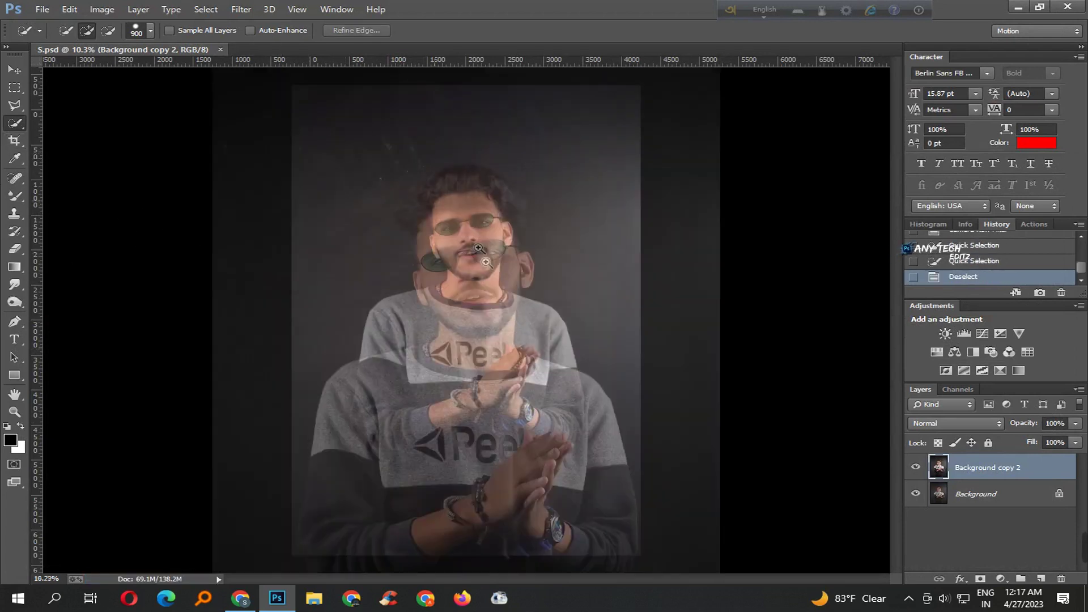
pyautogui.rightClick(512, 261)
pyautogui.press('Escape')
pyautogui.press('[')
pyautogui.press('[')
pyautogui.press('[')
# - Select the hair, forehead, glasses, whole head and upper sweatshirt
pyautogui.press('[')
pyautogui.press('[')
pyautogui.moveTo(515, 238)
pyautogui.mouseDown()
pyautogui.moveTo(582, 235)
pyautogui.moveTo(509, 224)
pyautogui.mouseUp()
pyautogui.press('[')
pyautogui.moveTo(586, 214)
pyautogui.mouseDown()
pyautogui.moveTo(452, 308)
pyautogui.moveTo(616, 330)
pyautogui.mouseUp()
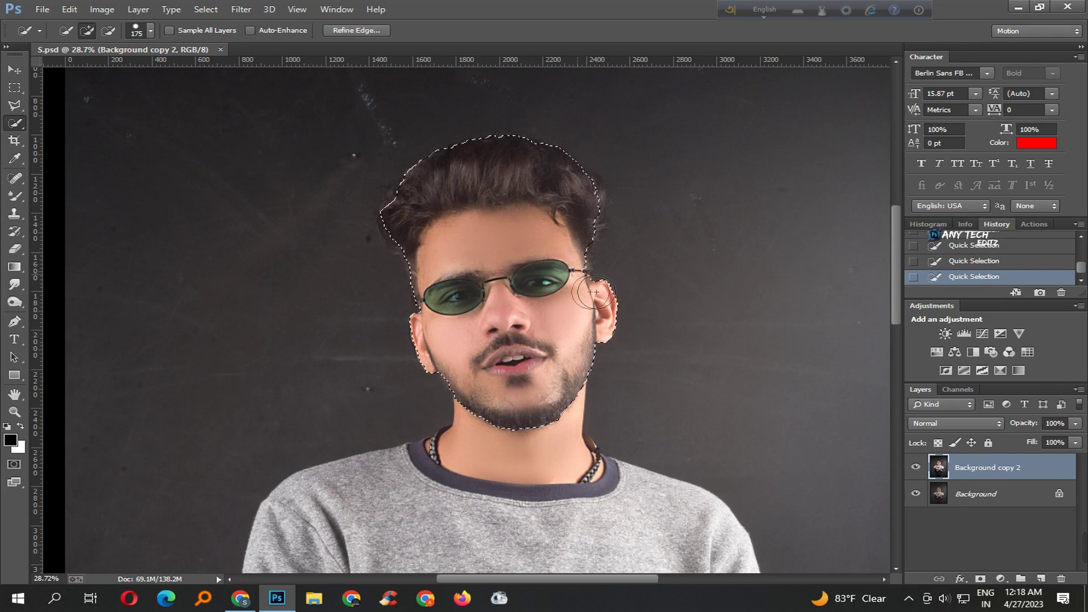
pyautogui.scroll(-3, 571, 304)
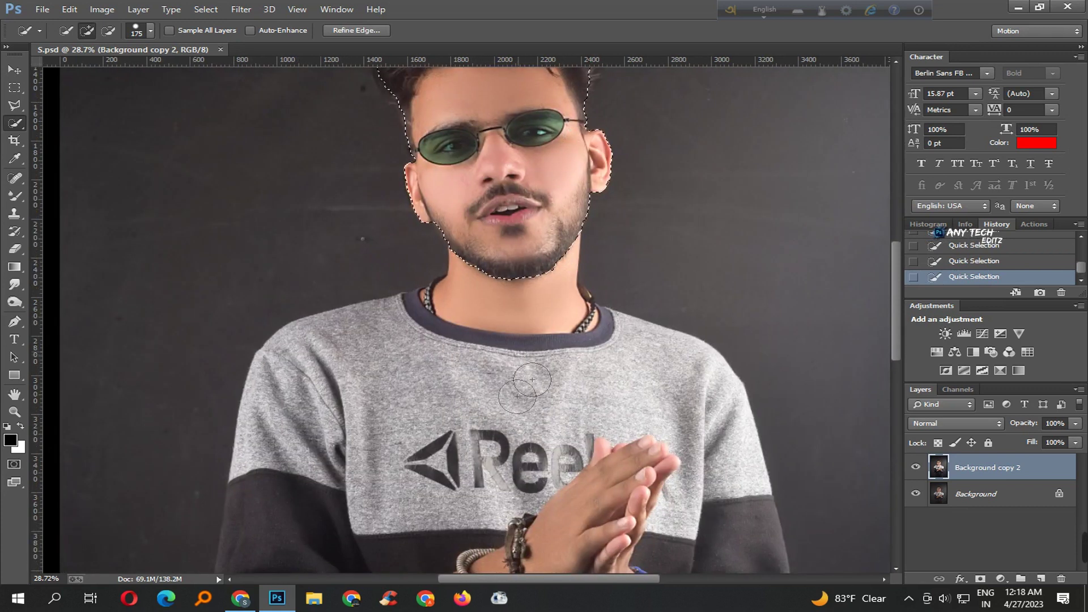
pyautogui.moveTo(510, 397)
pyautogui.mouseDown()
pyautogui.moveTo(353, 375)
pyautogui.moveTo(584, 339)
pyautogui.mouseUp()
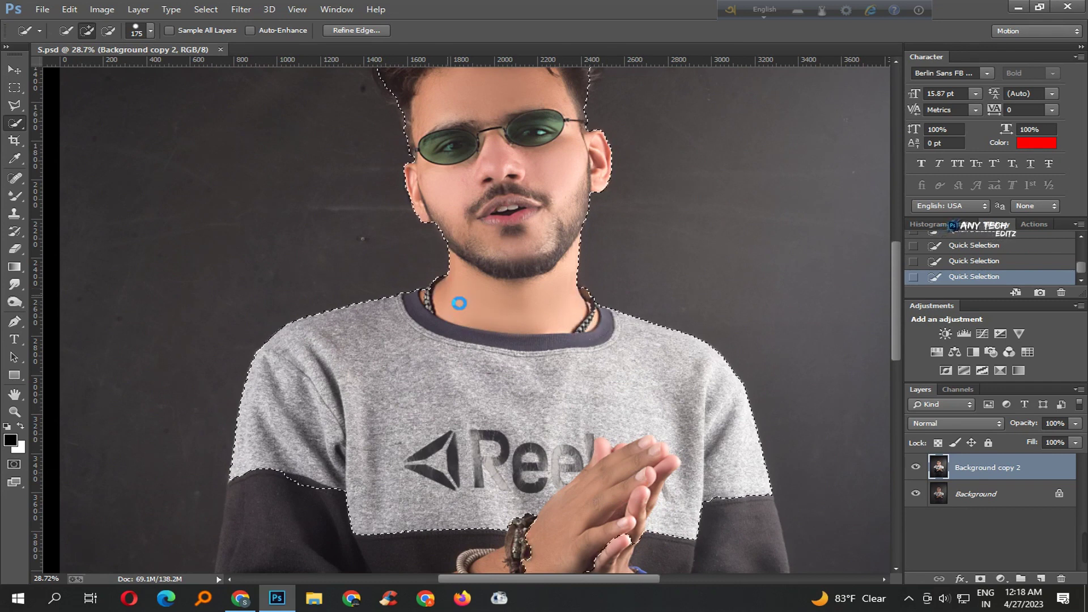
# - Add both sleeves and the left forearm, undoing an overextended stroke to the bottom
pyautogui.scroll(-2, 553, 347)
pyautogui.scroll(-4, 623, 357)
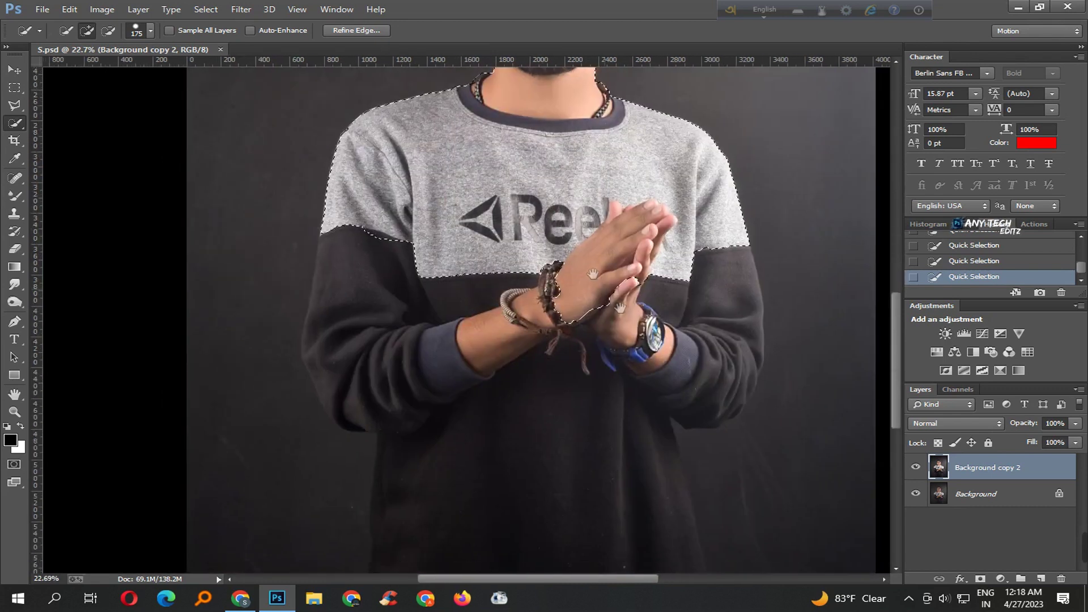
pyautogui.moveTo(705, 371); pyautogui.dragTo(720, 411)
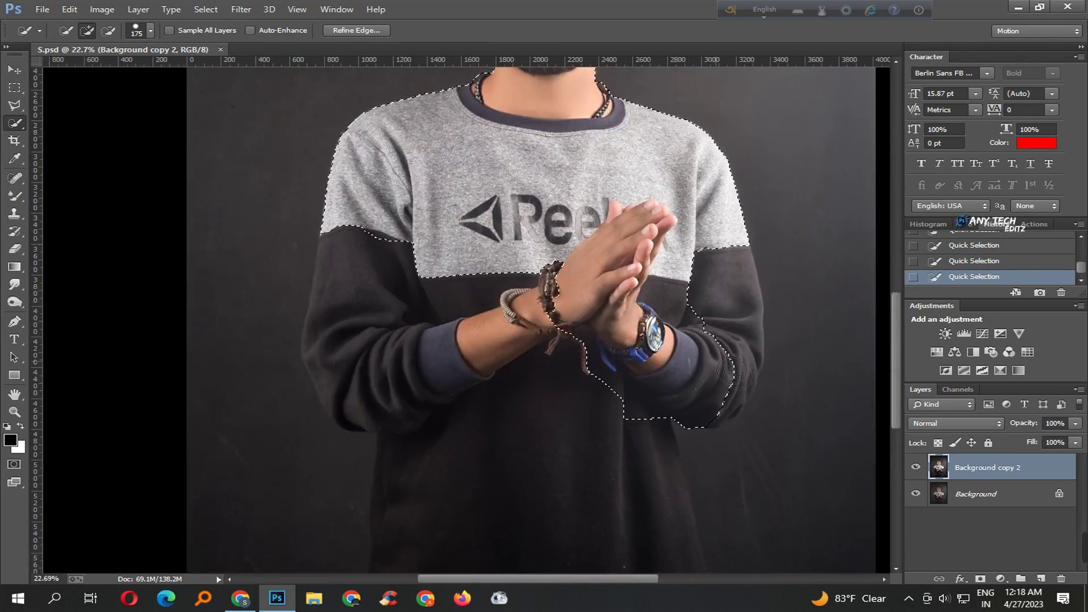
pyautogui.moveTo(357, 357)
pyautogui.mouseDown()
pyautogui.moveTo(413, 439)
pyautogui.moveTo(381, 335)
pyautogui.moveTo(358, 355)
pyautogui.mouseUp()
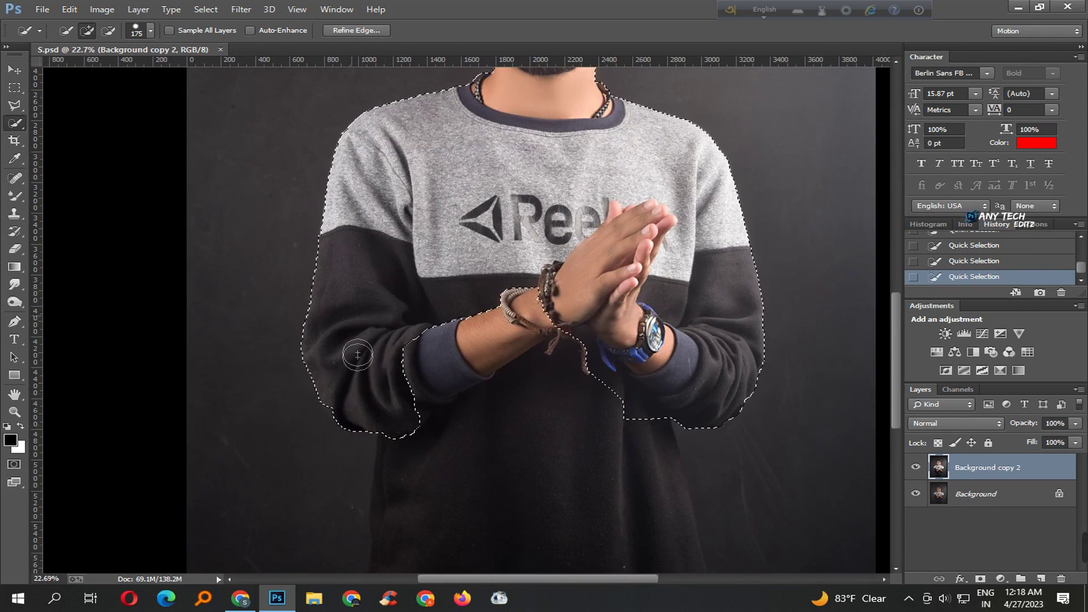
pyautogui.scroll(-3, 561, 427)
pyautogui.scroll(-2, 549, 260)
pyautogui.moveTo(487, 363); pyautogui.dragTo(435, 389)
pyautogui.hotkey('ctrl', 'z')
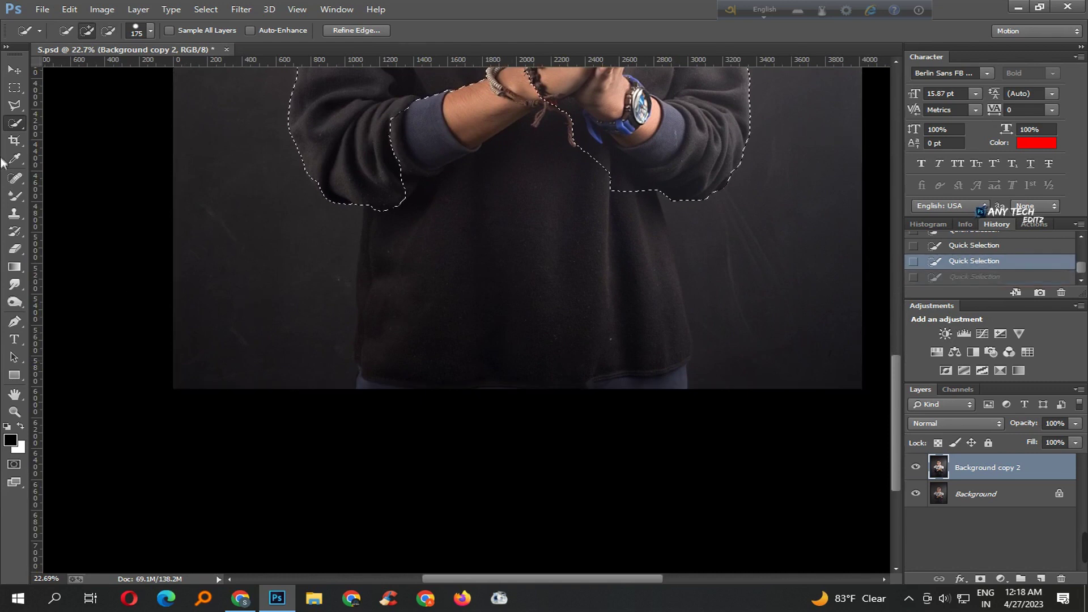
# - Add the lower sweater and hands to the selection with the Polygonal Lasso
pyautogui.rightClick(15, 105)
pyautogui.click(90, 119)
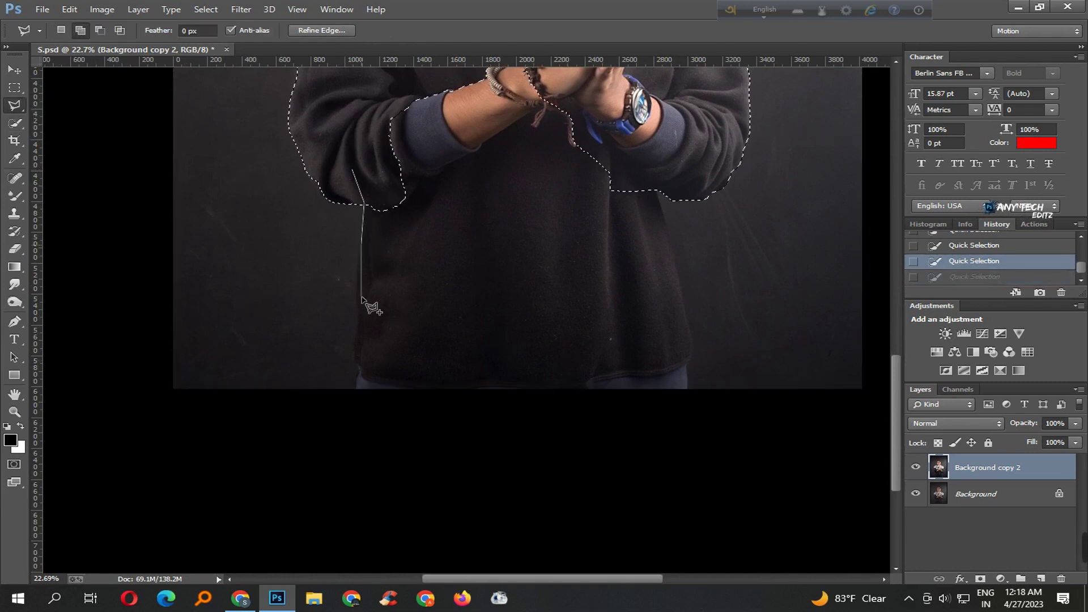
pyautogui.click(633, 413)
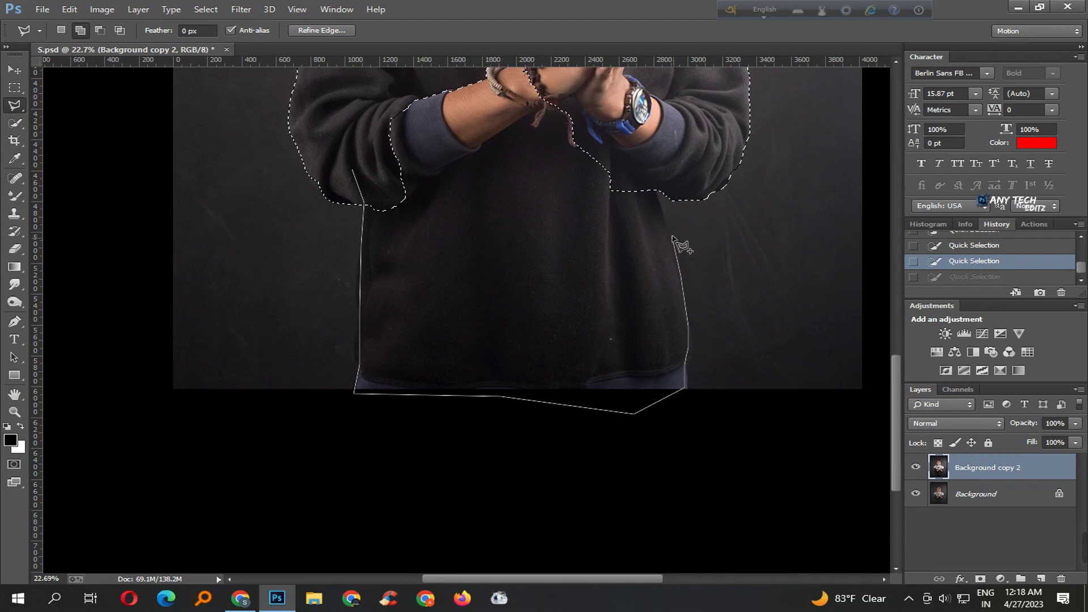
pyautogui.click(650, 182)
pyautogui.click(677, 140)
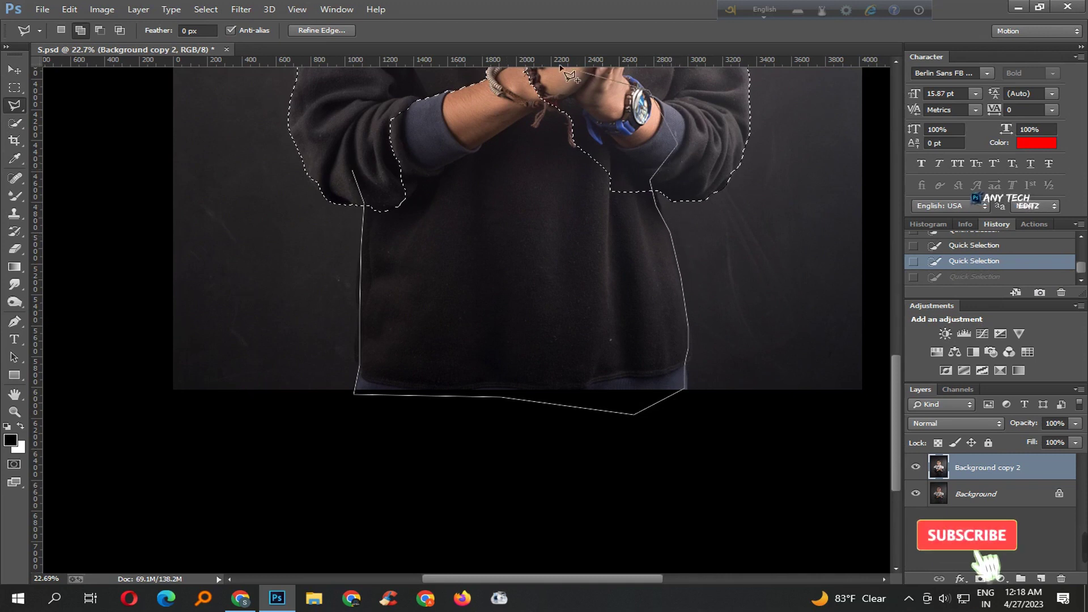
pyautogui.click(559, 68)
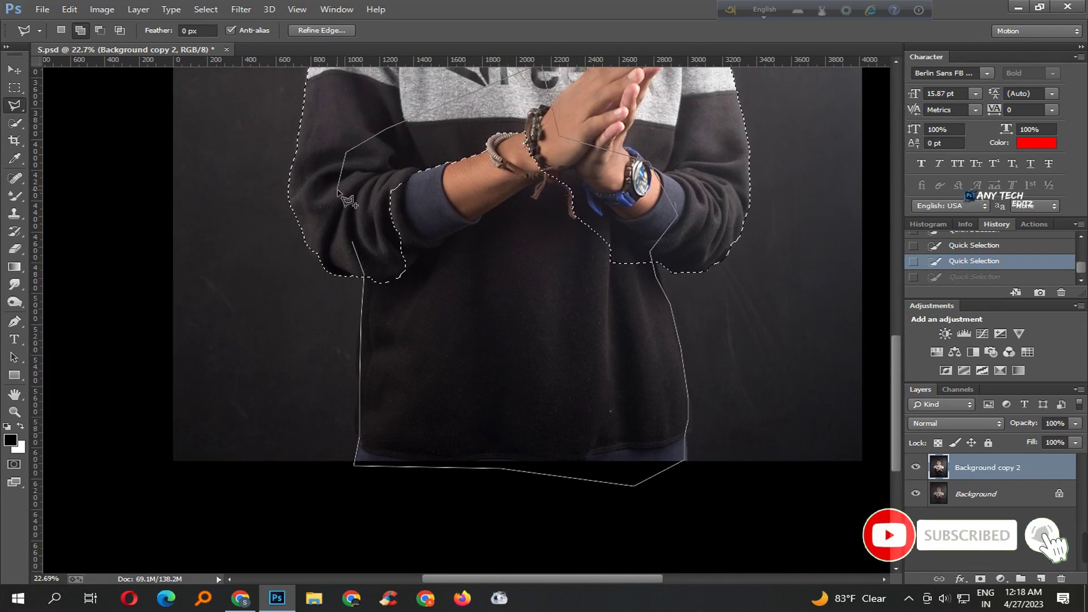
pyautogui.doubleClick(343, 198)
pyautogui.moveTo(621, 229); pyautogui.dragTo(511, 244)
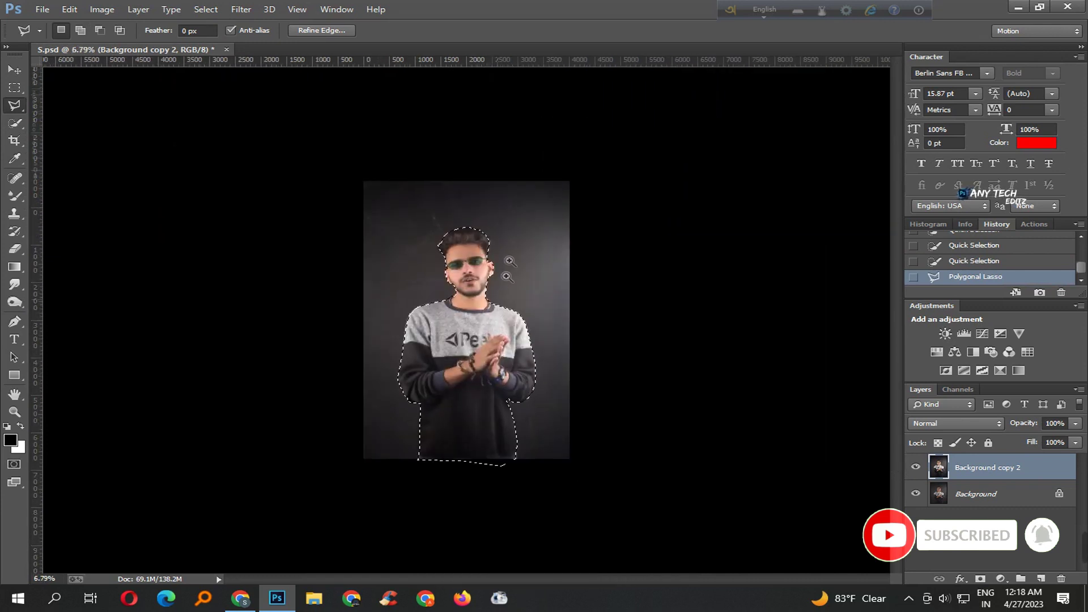
# - Feather the selection and merge the layers into a single Background
pyautogui.rightClick(511, 245)
pyautogui.click(592, 284)
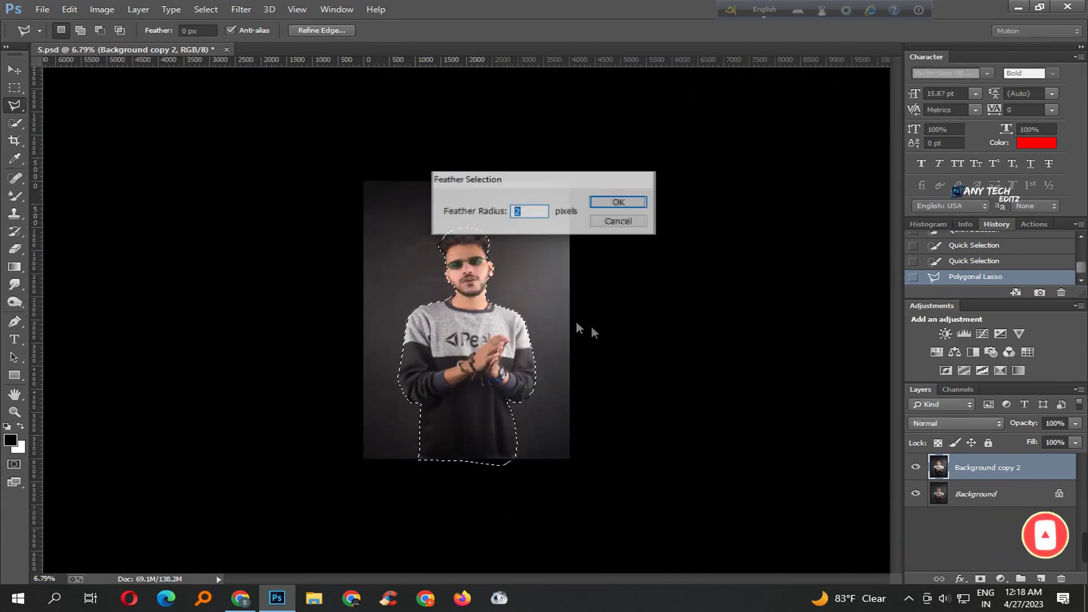
pyautogui.press('Return')
pyautogui.hotkey('ctrl', 'e')
pyautogui.rightClick(441, 205)
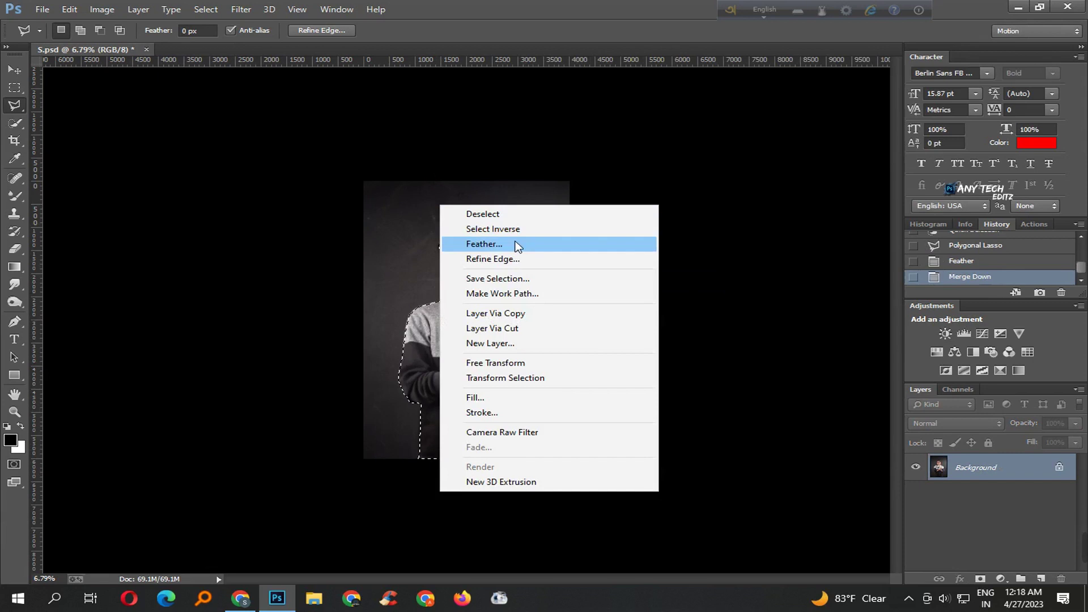
# - Use Refine Edge, brushing along the left hair, temple and top of the head
pyautogui.click(506, 259)
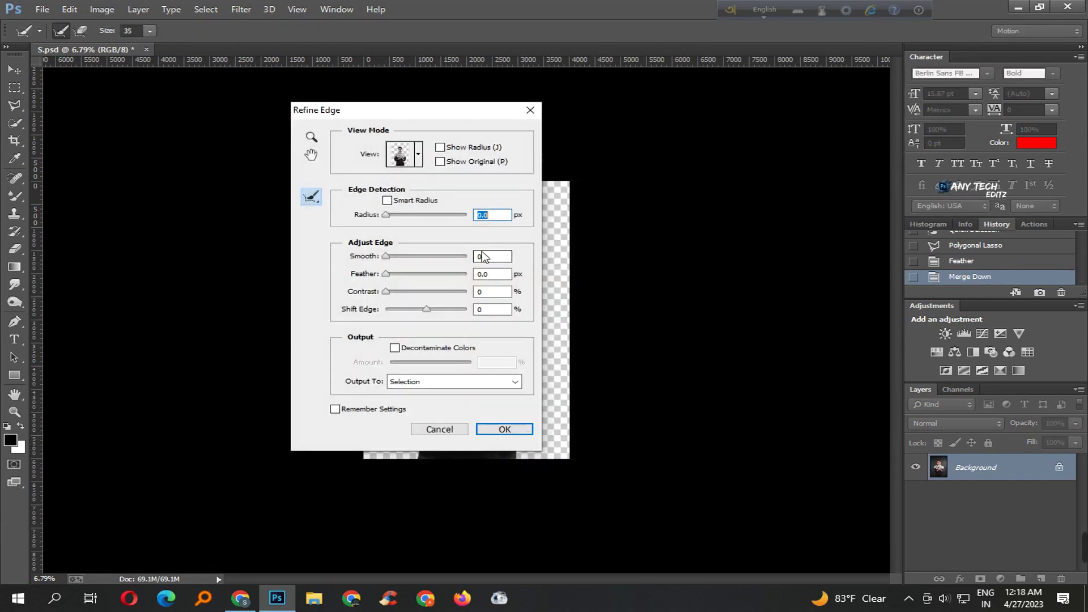
pyautogui.moveTo(398, 110); pyautogui.dragTo(766, 107)
pyautogui.click(473, 187)
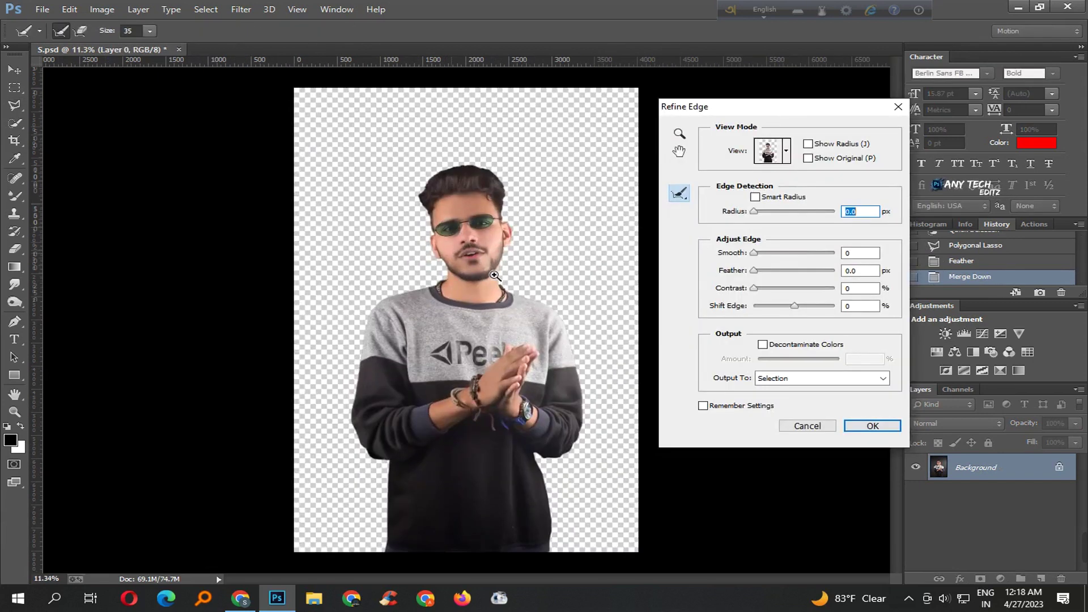
pyautogui.click(472, 187)
pyautogui.moveTo(493, 170); pyautogui.dragTo(406, 278)
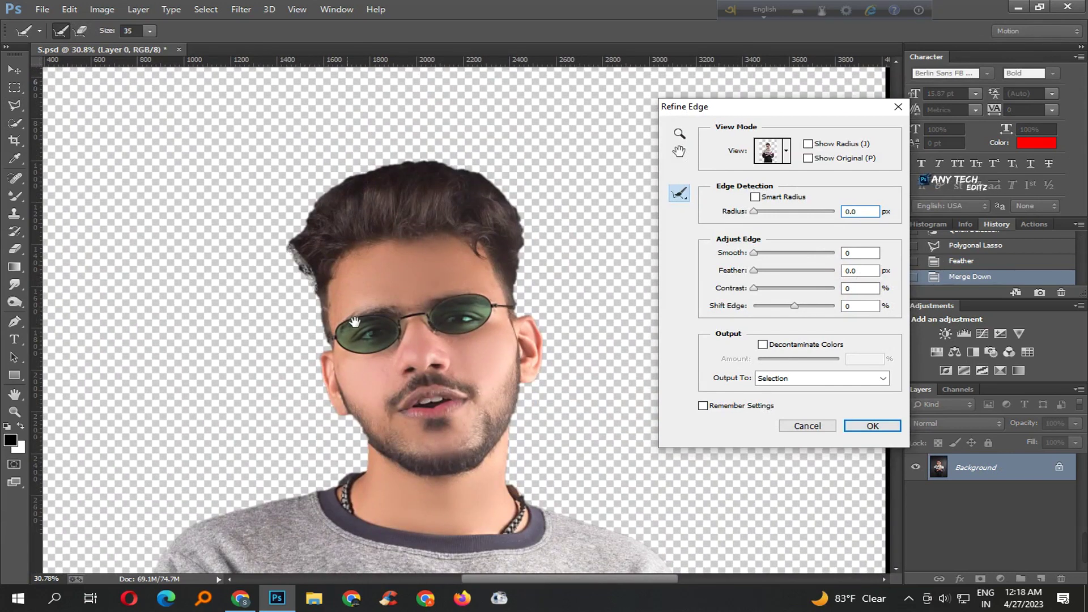
pyautogui.scroll(2, 354, 322)
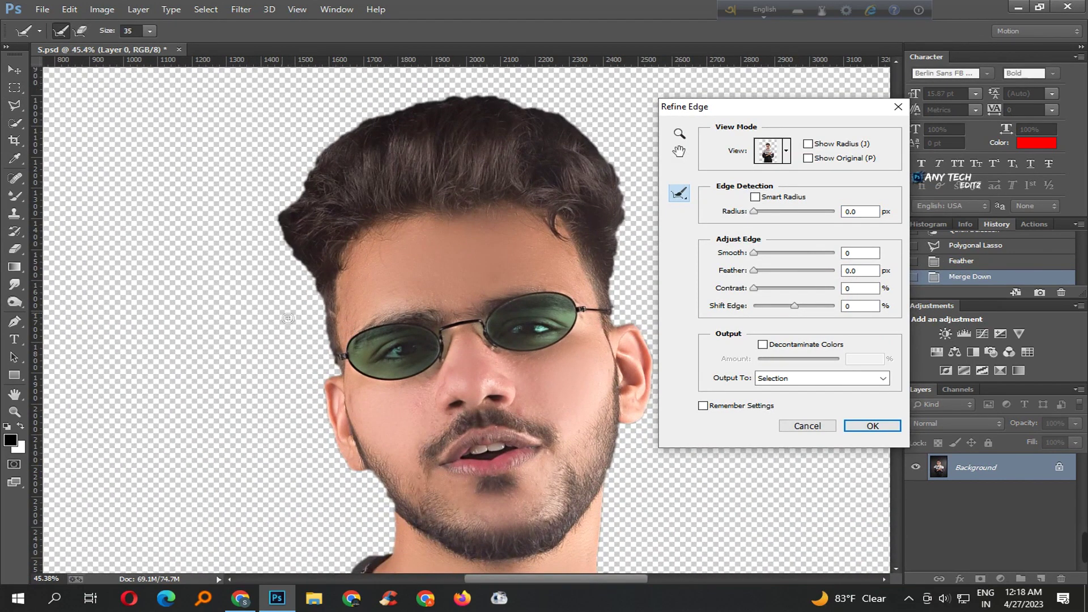
pyautogui.press(']')
pyautogui.moveTo(296, 251); pyautogui.dragTo(325, 304)
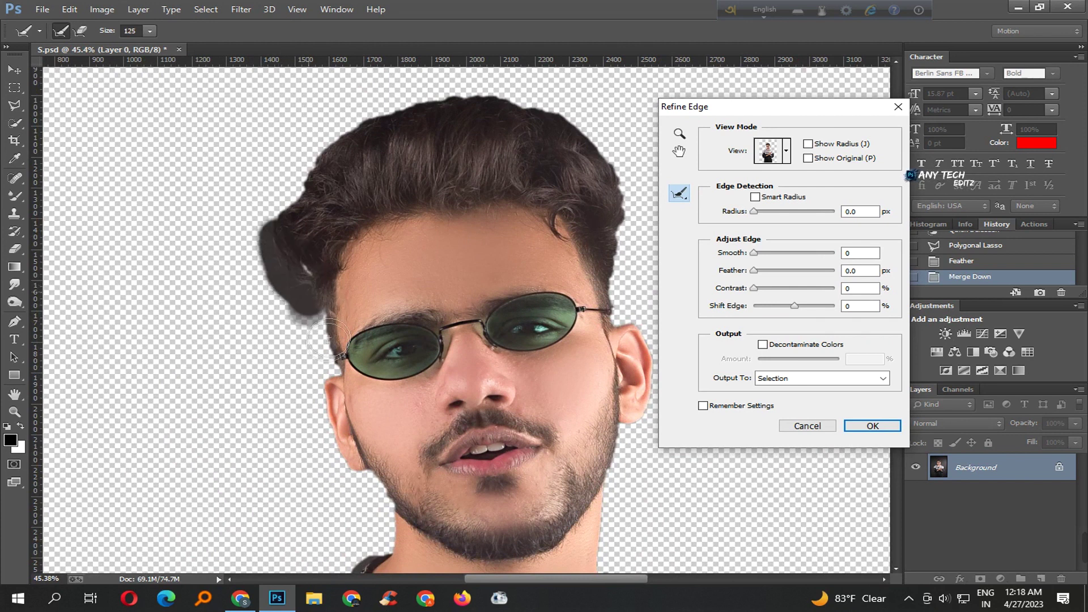
pyautogui.moveTo(308, 248)
pyautogui.mouseDown()
pyautogui.moveTo(627, 150)
pyautogui.moveTo(761, 346)
pyautogui.mouseUp()
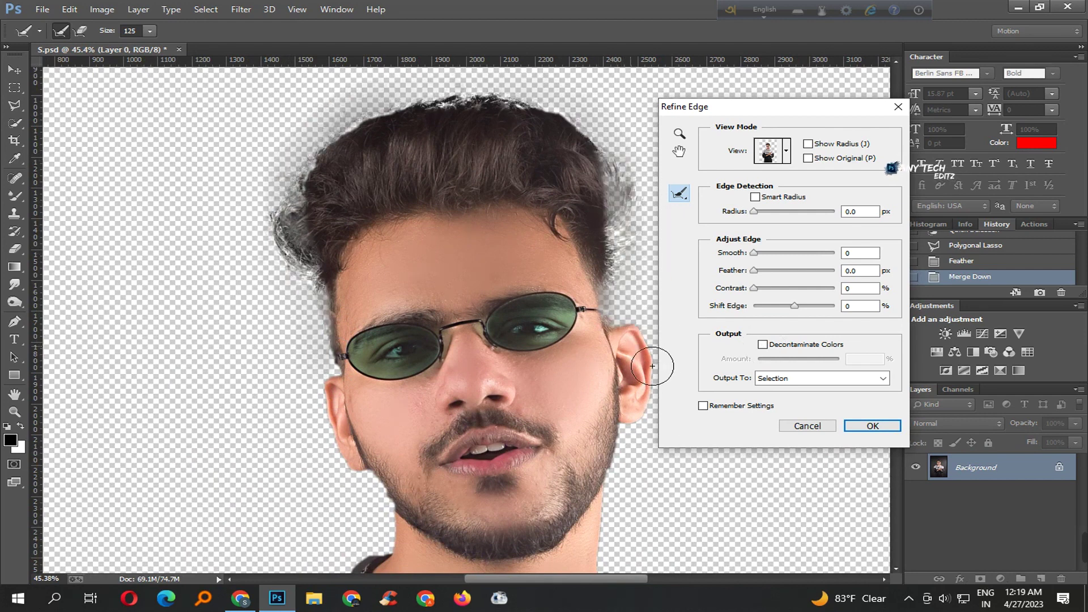
pyautogui.hotkey('ctrl', '-')
pyautogui.hotkey('ctrl', '-')
pyautogui.hotkey('ctrl', '-')
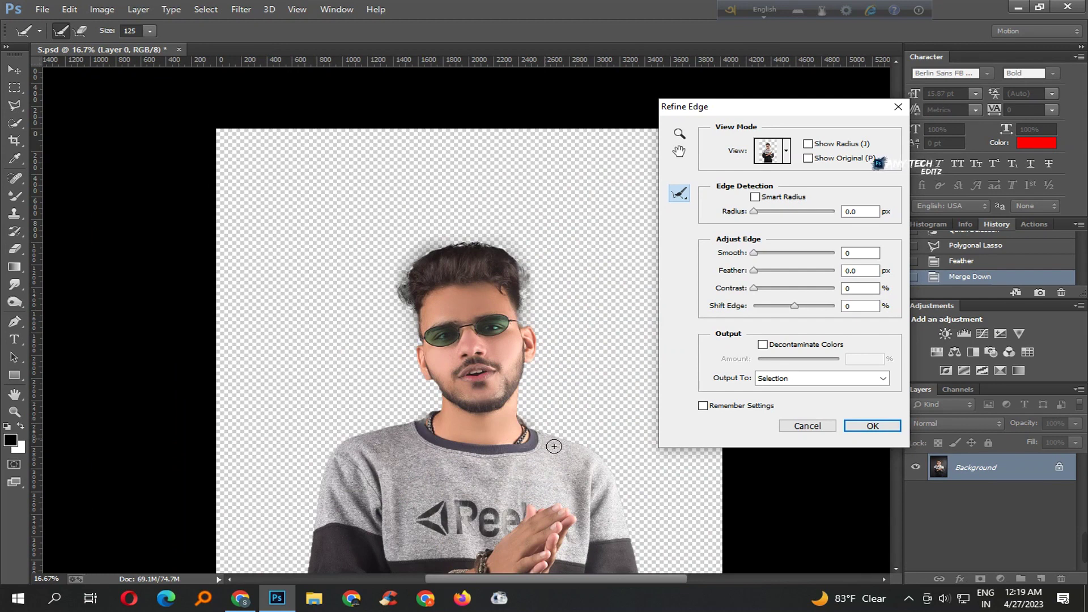
pyautogui.hotkey('ctrl', '-')
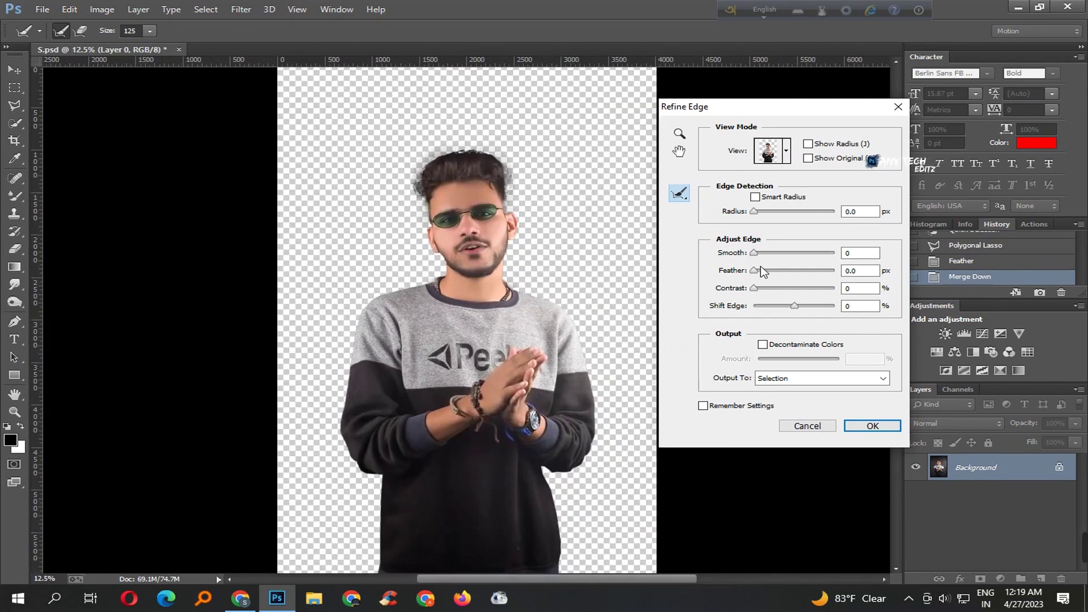
pyautogui.press('Return')
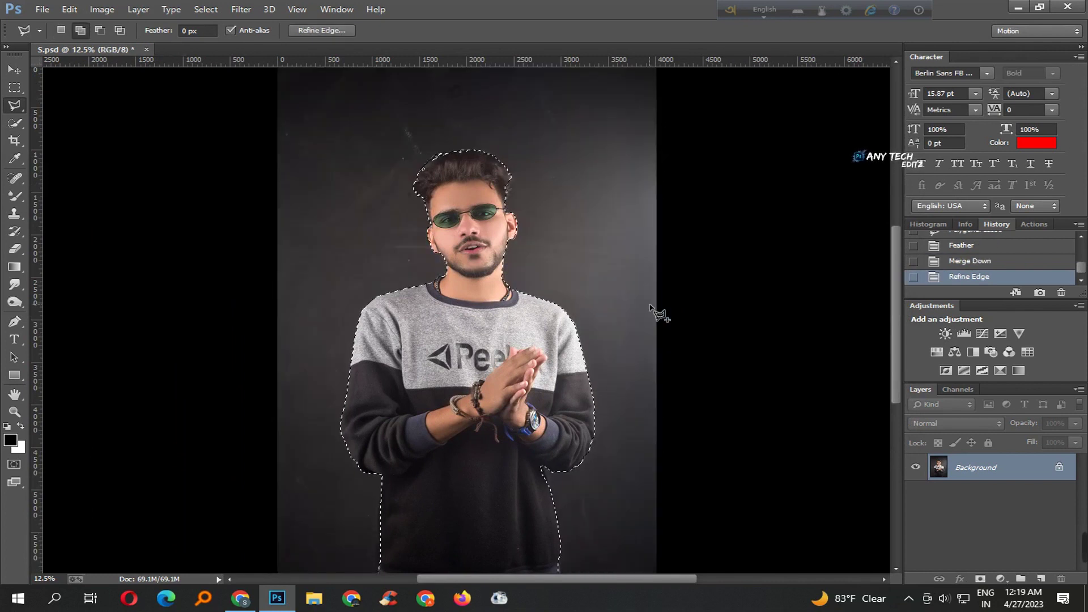
# - Feather the refined selection and put the subject on its own layer
pyautogui.hotkey('shift', 'F6')
pyautogui.press('Return')
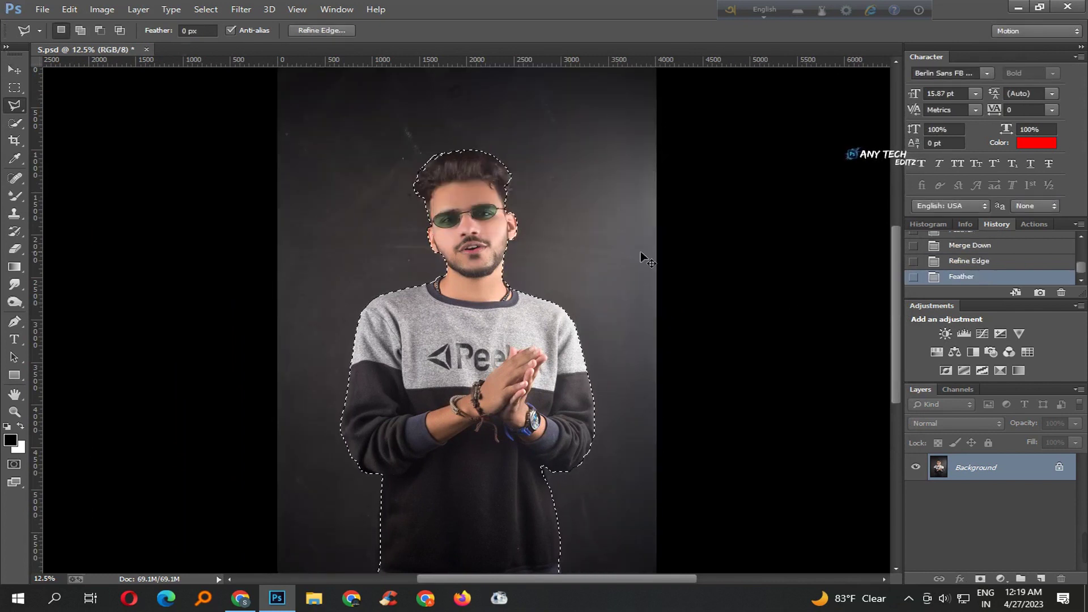
pyautogui.hotkey('ctrl', 'v')
pyautogui.hotkey('ctrl', '-')
pyautogui.moveTo(500, 321); pyautogui.dragTo(719, 228)
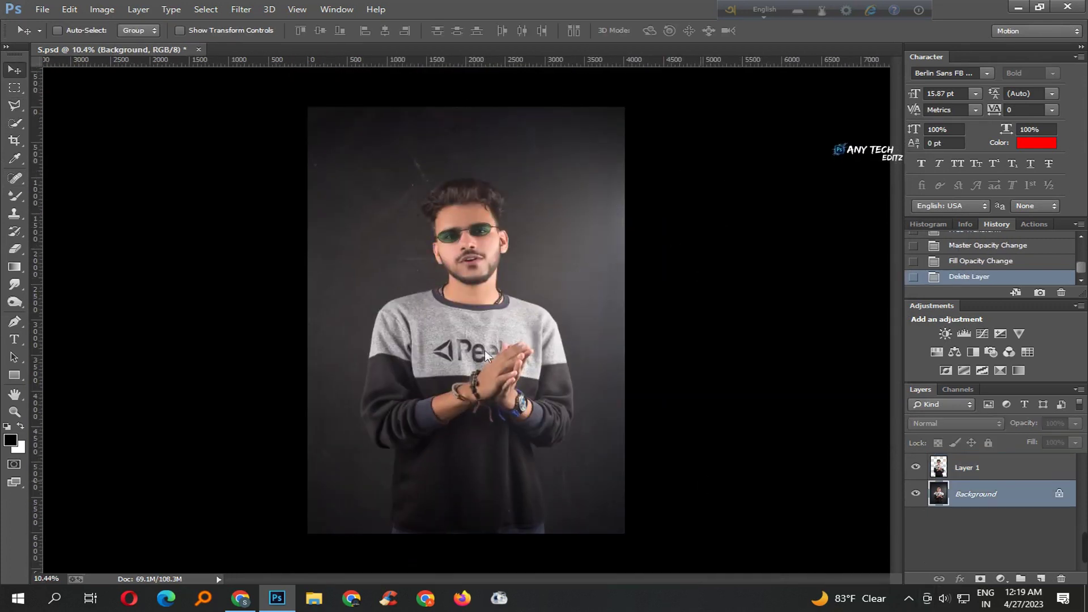
# - Open the punk poster image and drag it into the portrait document
pyautogui.hotkey('ctrl', 'o')
pyautogui.click(382, 360)
pyautogui.doubleClick(381, 360)
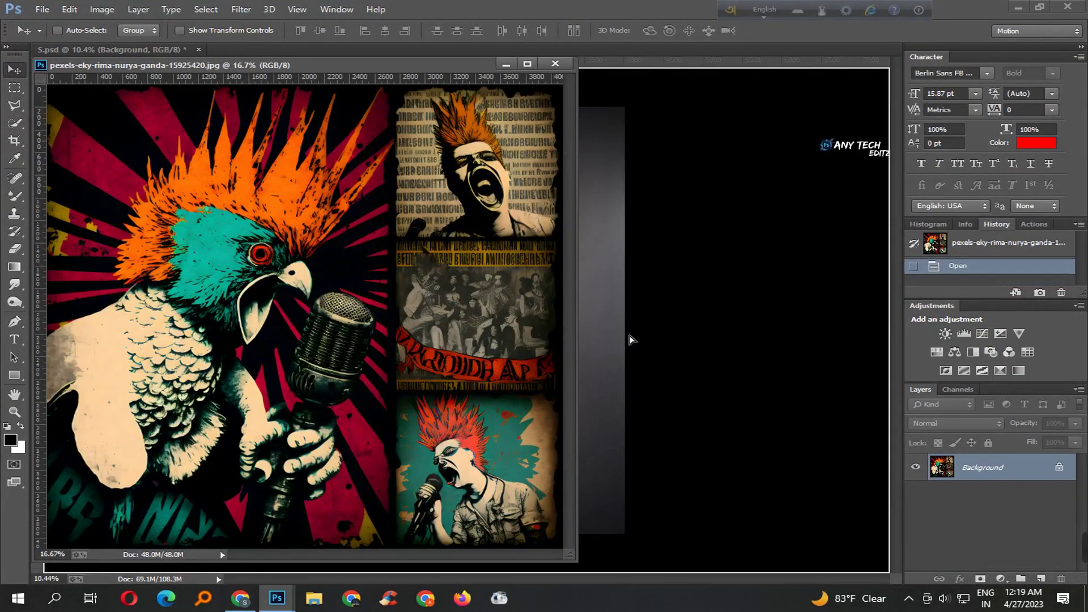
pyautogui.moveTo(516, 375)
pyautogui.mouseDown()
pyautogui.moveTo(565, 367)
pyautogui.moveTo(520, 284)
pyautogui.mouseUp()
# - Stretch the poster down to the canvas bottom, nudge it, and set opacity to 20%
pyautogui.hotkey('ctrl', 't')
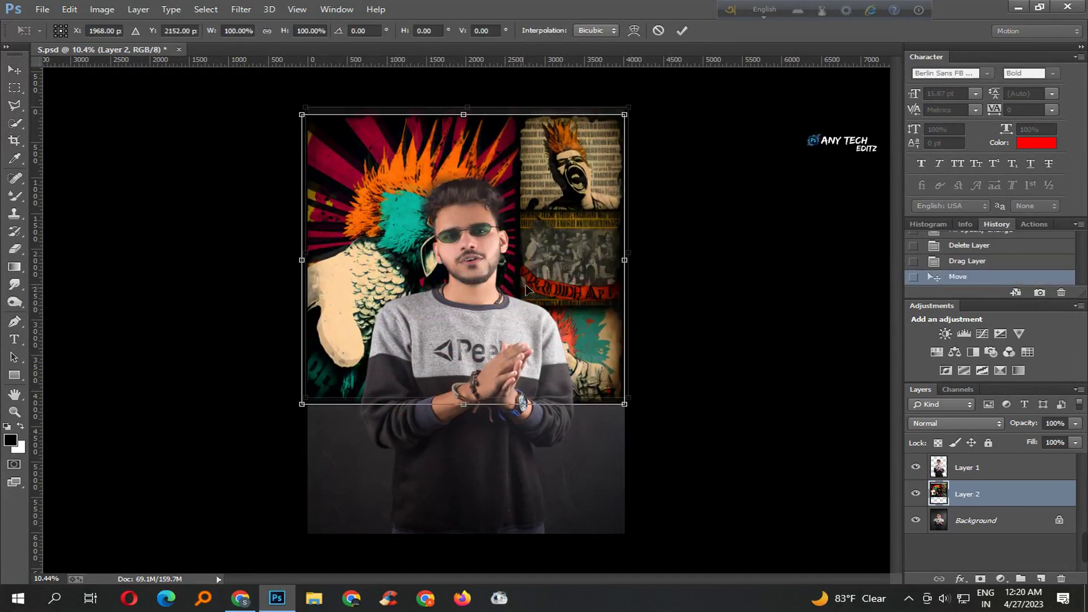
pyautogui.moveTo(586, 406); pyautogui.dragTo(581, 539)
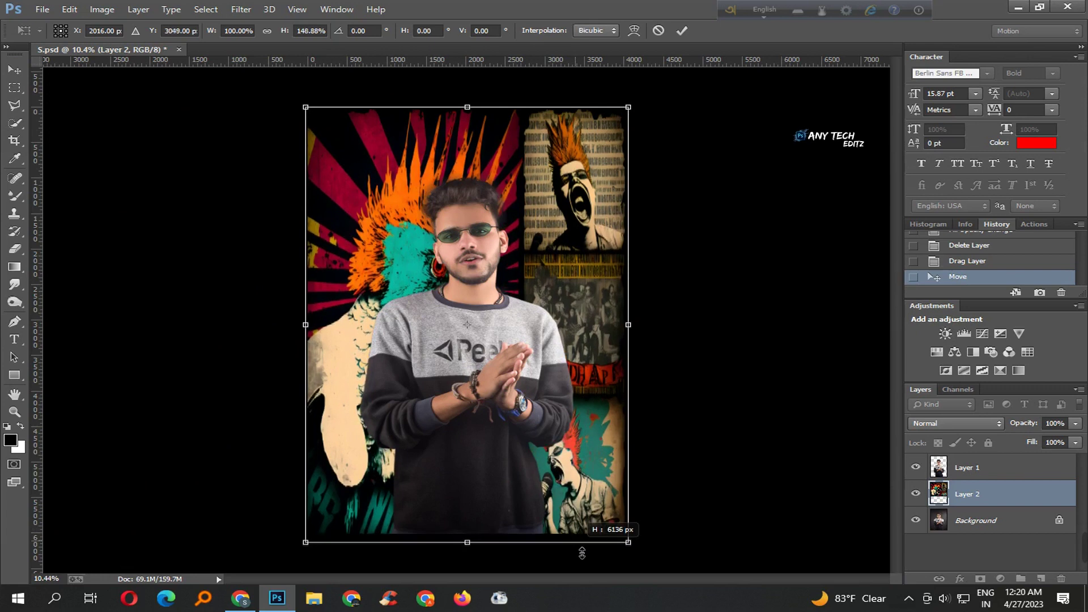
pyautogui.press('Return')
pyautogui.press('Down')
pyautogui.press('Up')
pyautogui.press('Up')
pyautogui.press('Up')
pyautogui.press('Up')
pyautogui.press('Up')
pyautogui.write('20')
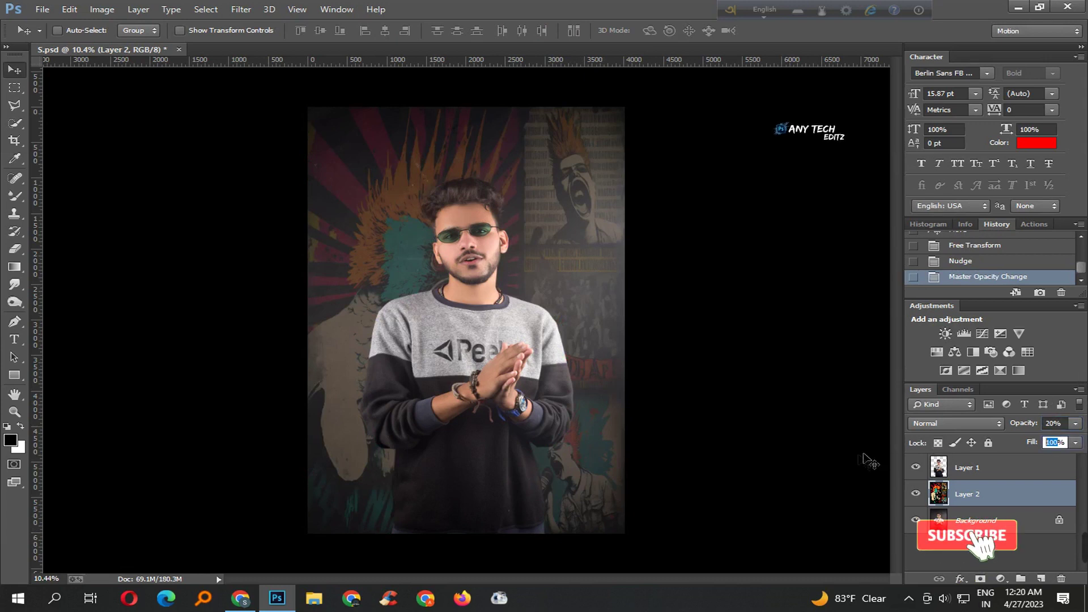
# - Set the poster layer's fill to 53%
pyautogui.press('Tab')
pyautogui.write('15')
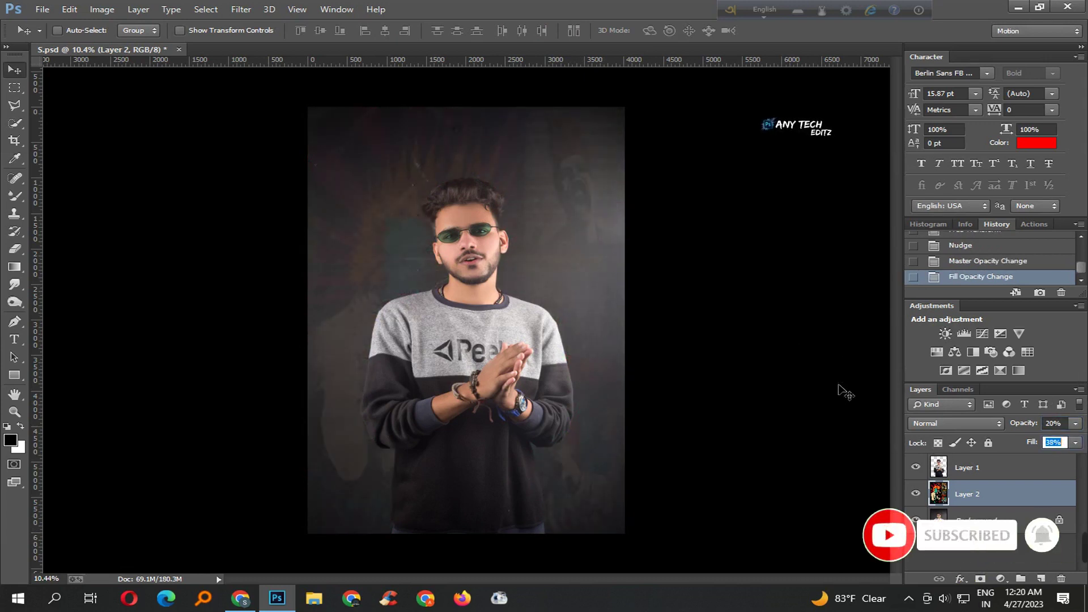
pyautogui.press('Up')
pyautogui.press('Up')
pyautogui.press('Up')
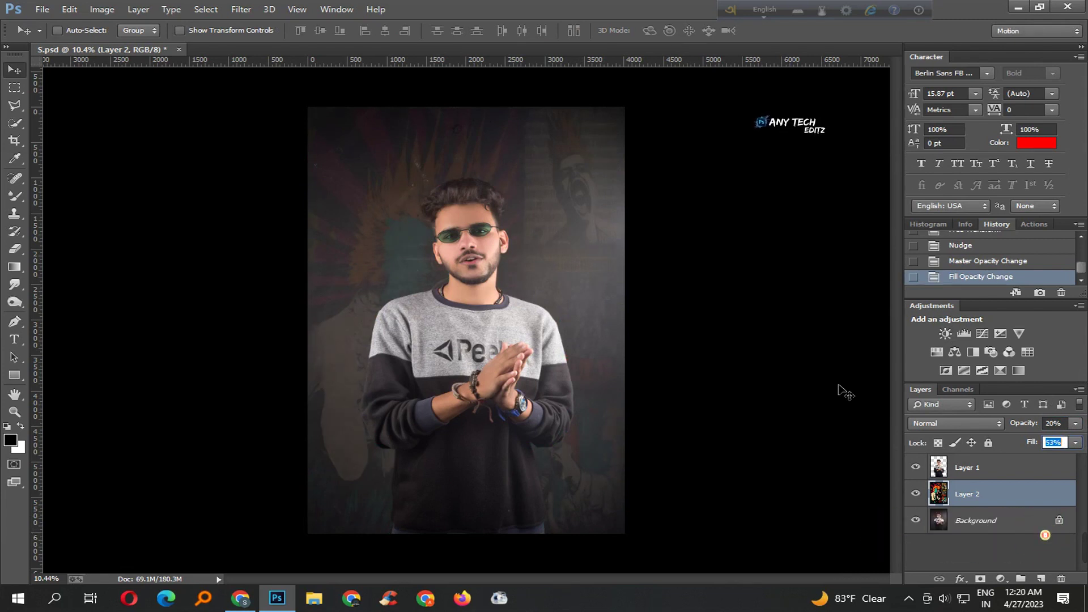
# - Widen the poster twice with Free Transform and shift it into place
pyautogui.hotkey('ctrl', 't')
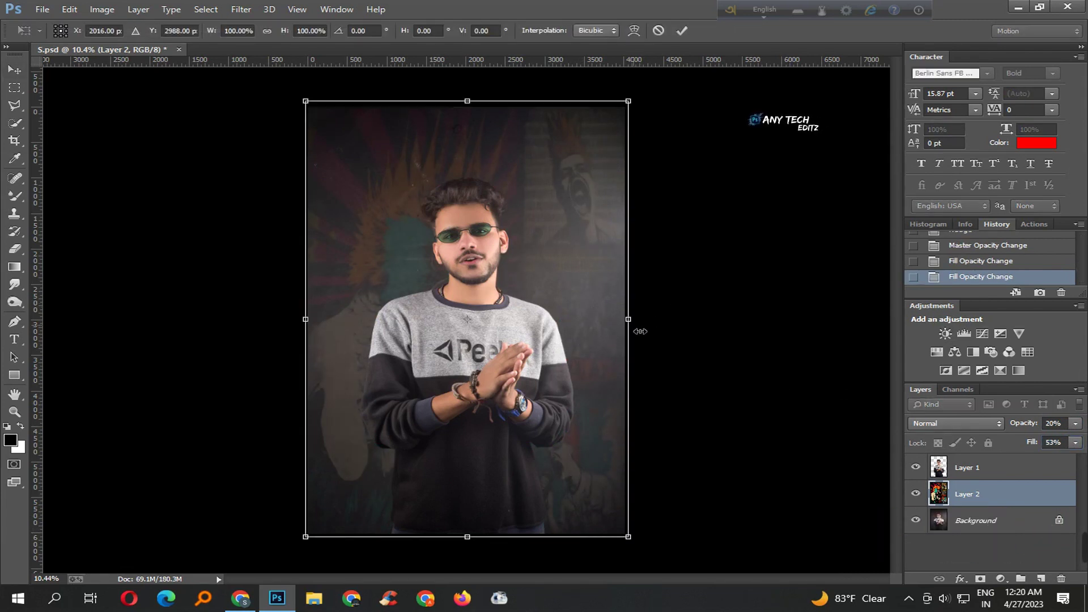
pyautogui.moveTo(640, 331); pyautogui.dragTo(678, 332)
pyautogui.press('Return')
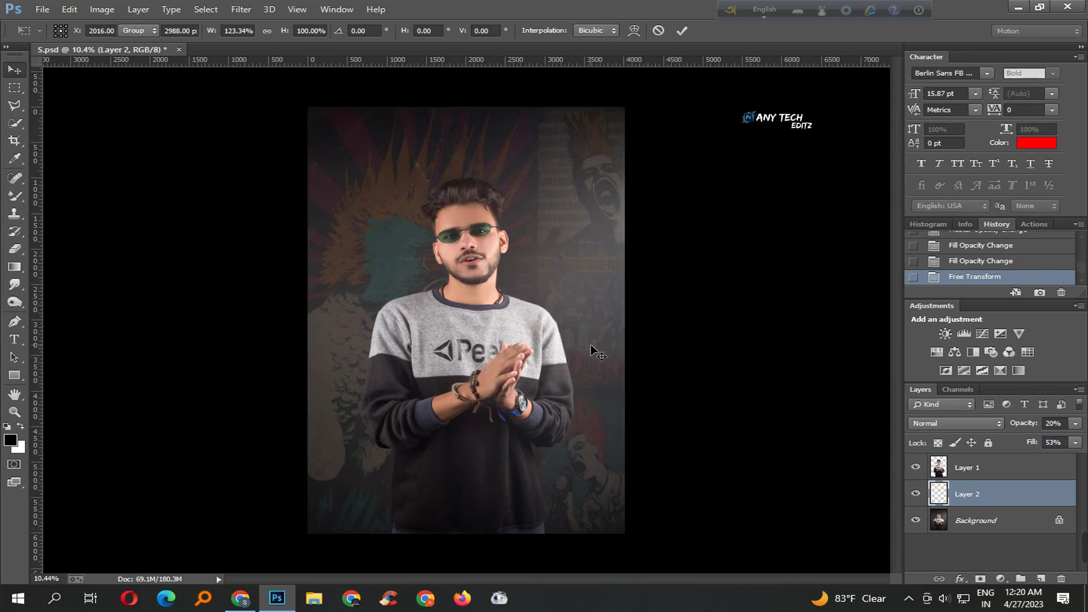
pyautogui.hotkey('ctrl', 't')
pyautogui.moveTo(662, 329); pyautogui.dragTo(701, 328)
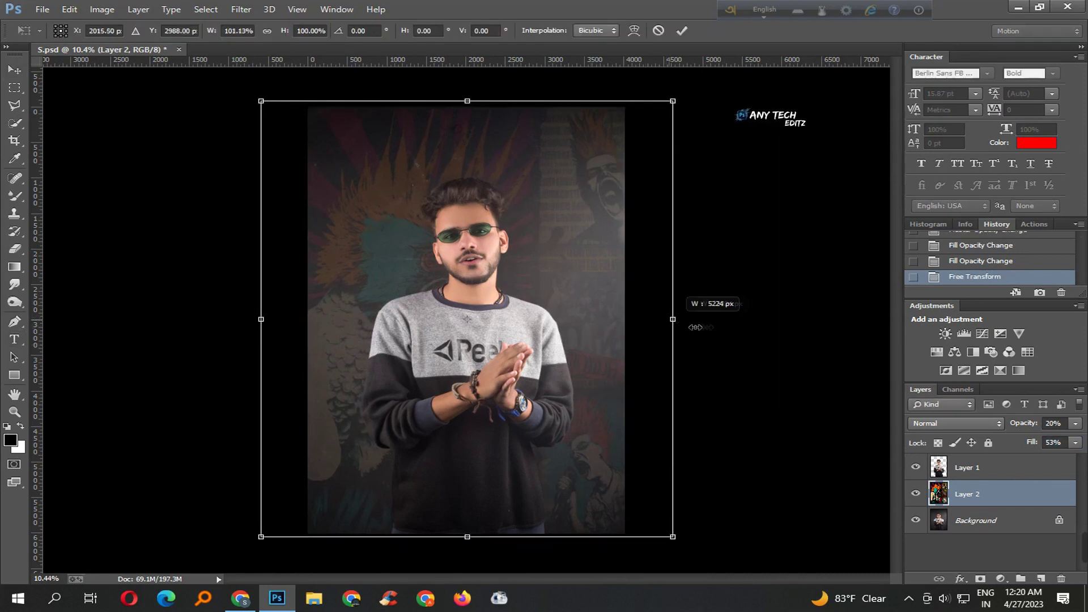
pyautogui.press('t')
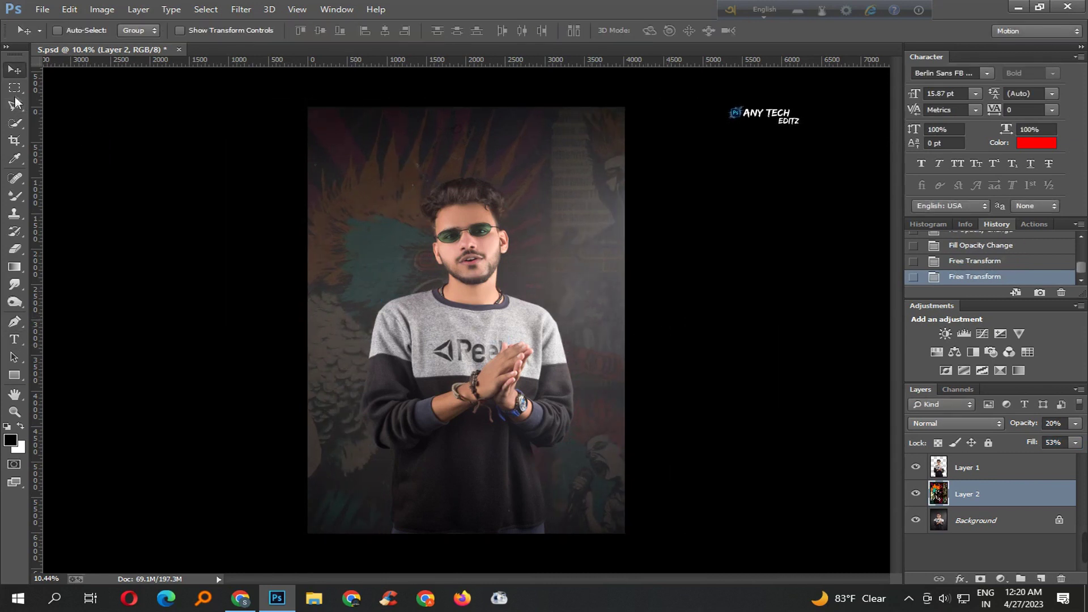
pyautogui.moveTo(568, 342)
pyautogui.mouseDown()
pyautogui.moveTo(606, 340)
pyautogui.moveTo(532, 336)
pyautogui.moveTo(521, 368)
pyautogui.moveTo(487, 391)
pyautogui.mouseUp()
# - Merge the poster into the Background and save S.psd
pyautogui.hotkey('ctrl', 'e')
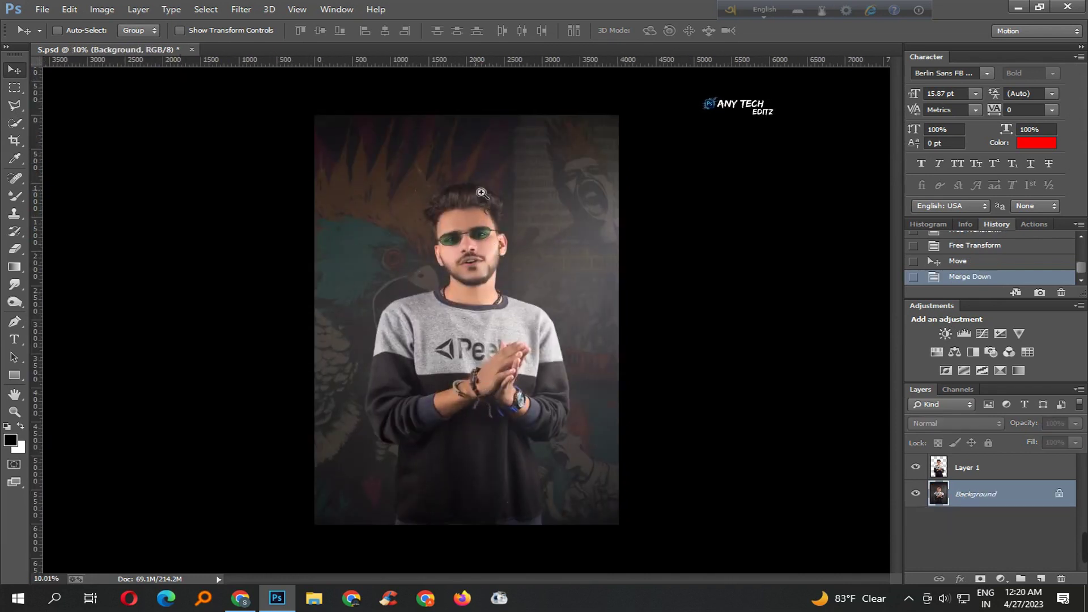
pyautogui.scroll(3, 493, 396)
pyautogui.hotkey('ctrl', 's')
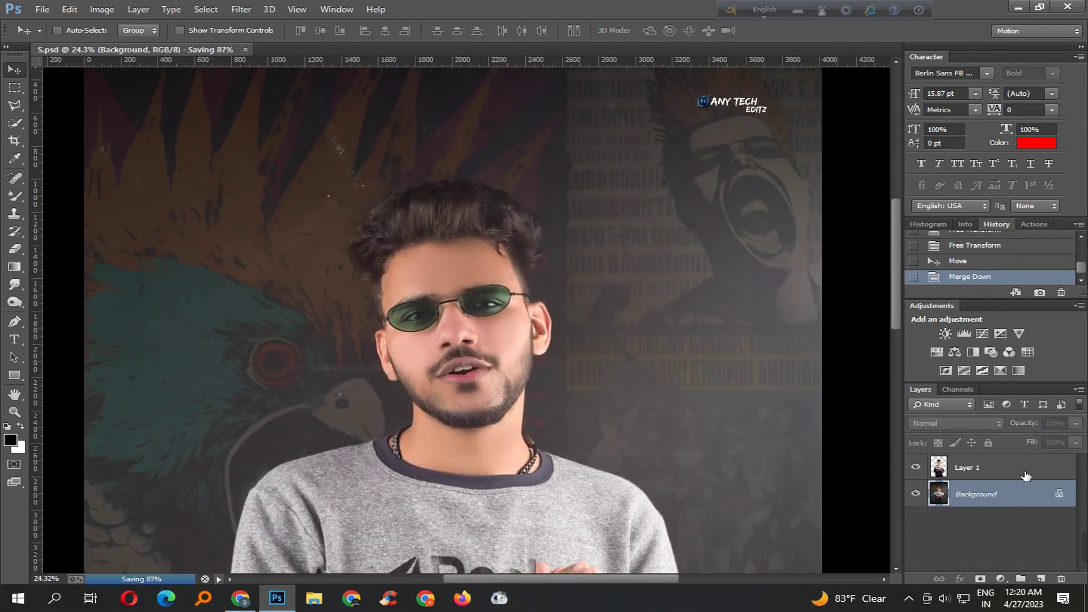
# - On Layer 1, use Liquify's Forward Warp with an enlarged brush to push the top of the hair up
pyautogui.click(1026, 475)
pyautogui.click(240, 9)
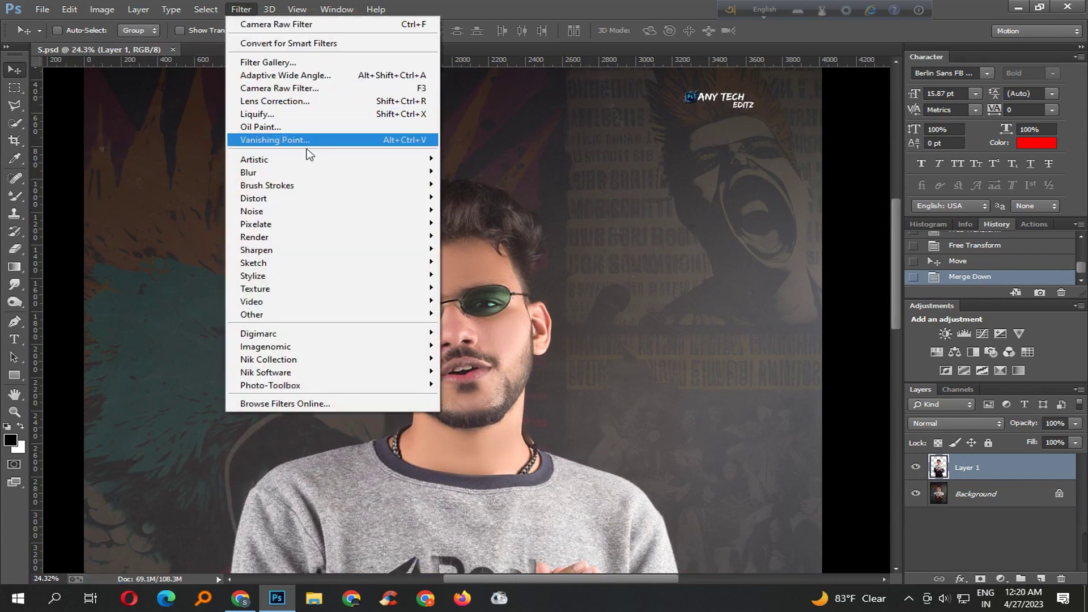
pyautogui.click(311, 114)
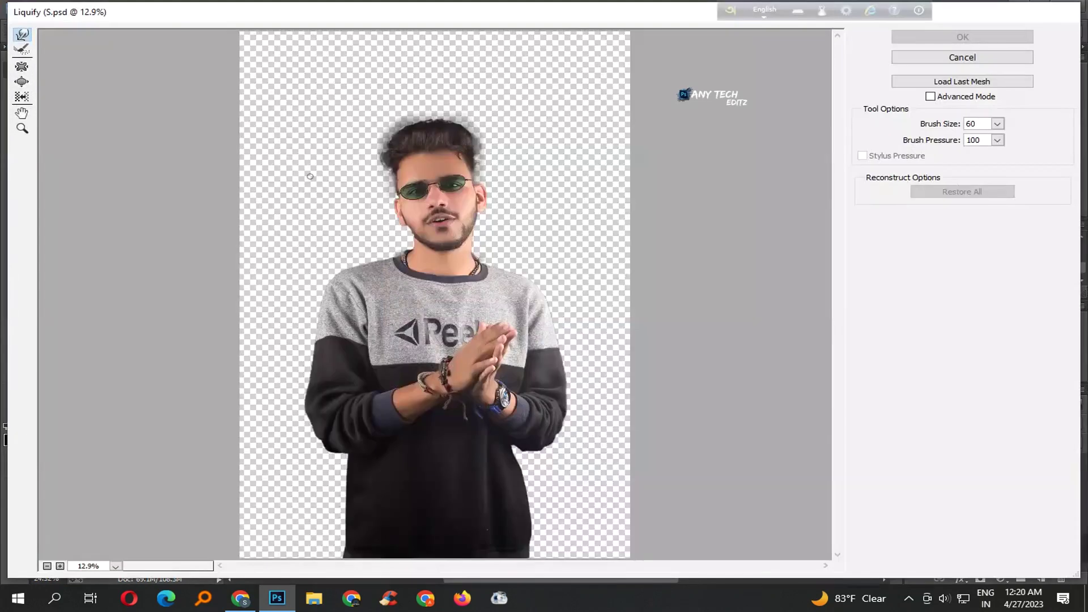
pyautogui.click(453, 162)
pyautogui.click(486, 134)
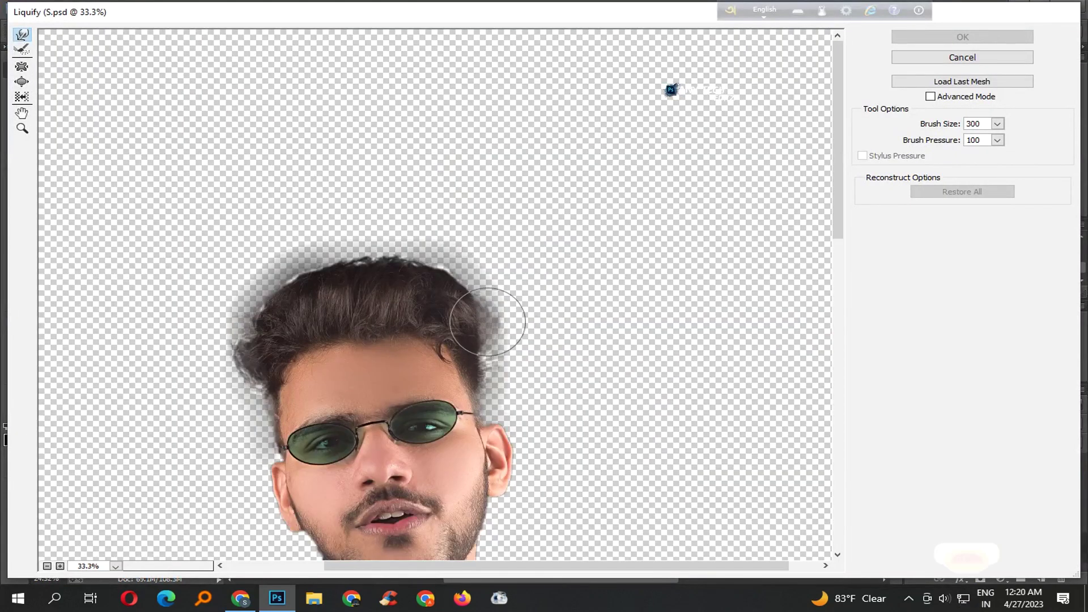
pyautogui.moveTo(485, 330); pyautogui.dragTo(486, 316)
pyautogui.press(']')
pyautogui.press(']')
pyautogui.press(']')
pyautogui.moveTo(476, 273)
pyautogui.mouseDown()
pyautogui.moveTo(486, 272)
pyautogui.moveTo(351, 243)
pyautogui.moveTo(417, 262)
pyautogui.moveTo(266, 278)
pyautogui.moveTo(279, 260)
pyautogui.moveTo(238, 294)
pyautogui.mouseUp()
pyautogui.press('Return')
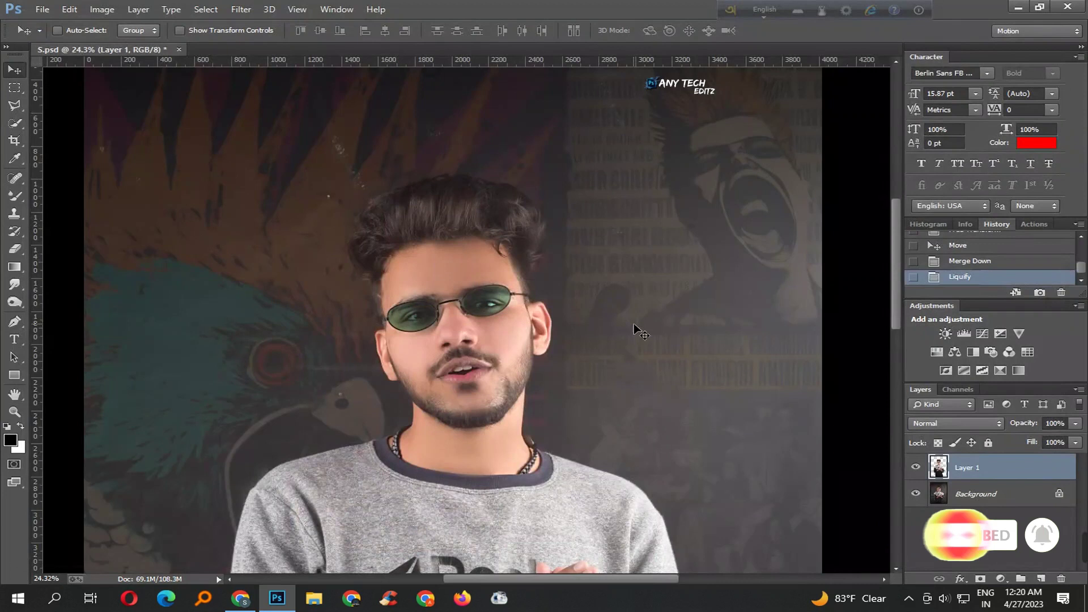
# - Save the document and merge Layer 1 down into the Background
pyautogui.scroll(-6, 633, 323)
pyautogui.scroll(-2, 557, 345)
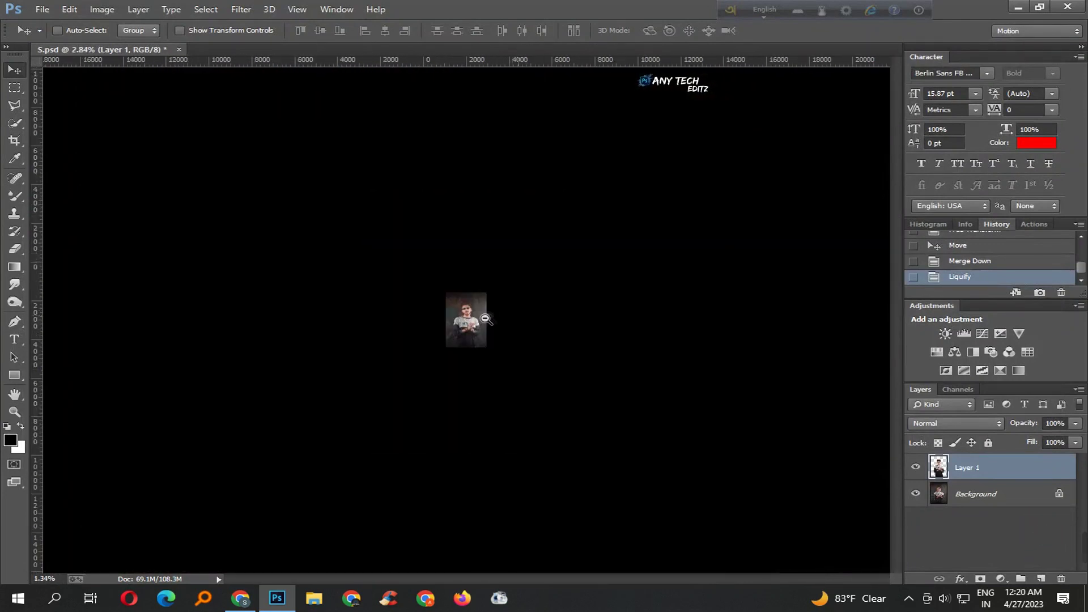
pyautogui.scroll(2, 557, 344)
pyautogui.scroll(2, 550, 346)
pyautogui.scroll(2, 538, 347)
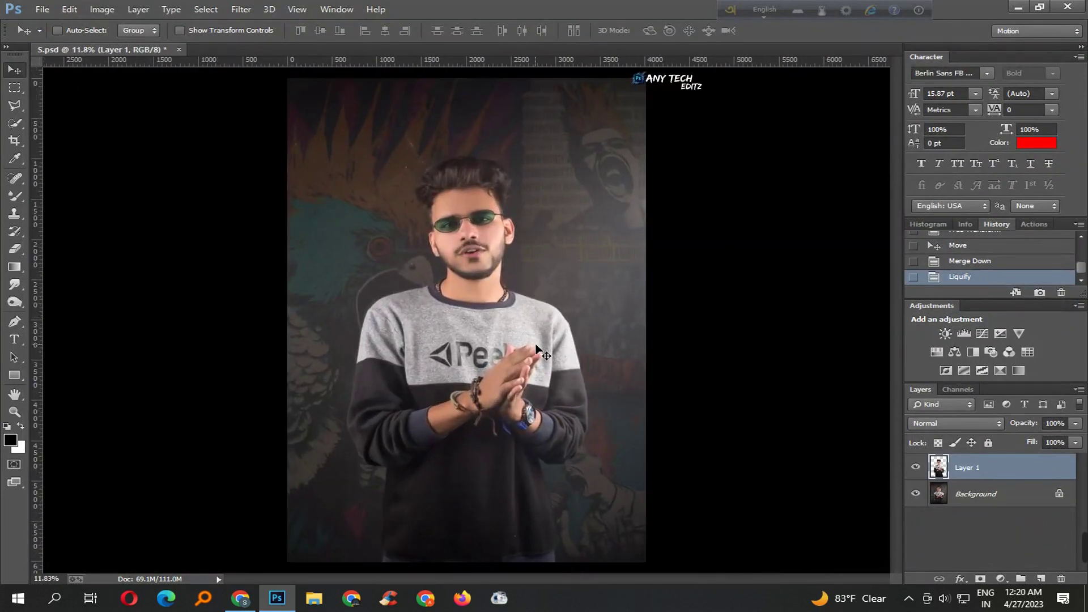
pyautogui.scroll(-1, 539, 348)
pyautogui.hotkey('ctrl', 's')
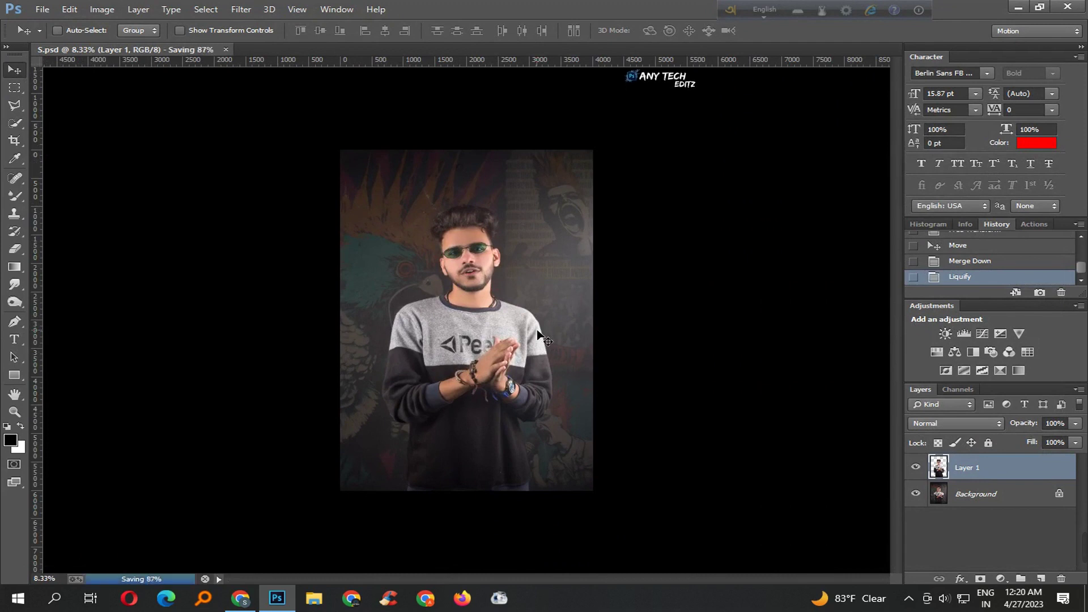
pyautogui.hotkey('ctrl', 'e')
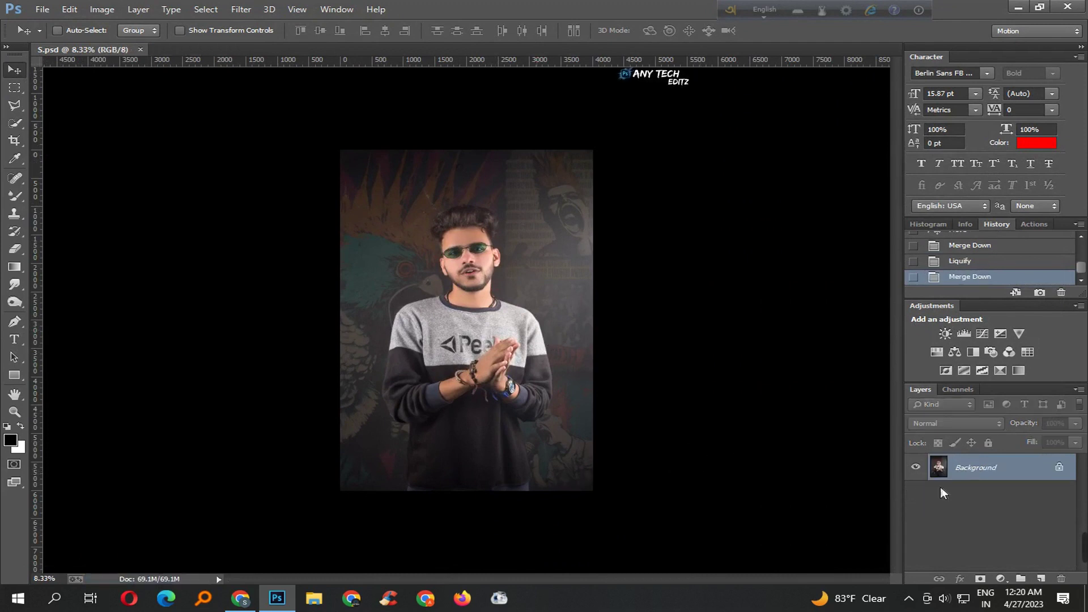
# - Duplicate the Background layer and load a saved .xmp preset in the Camera Raw Filter
pyautogui.moveTo(996, 475); pyautogui.dragTo(1040, 578)
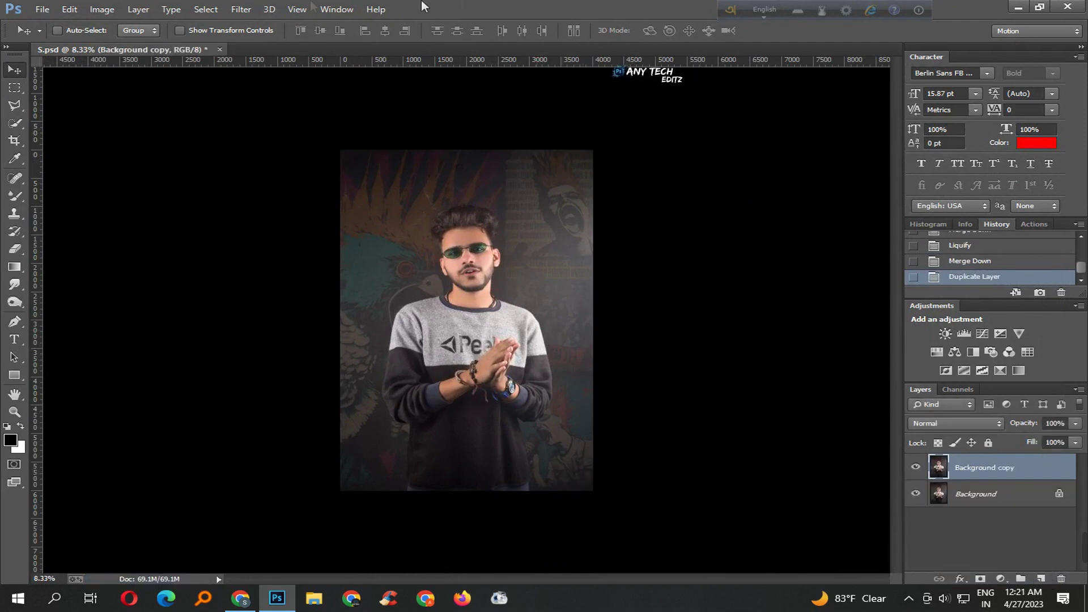
pyautogui.hotkey('ctrl', 'shift', 'a')
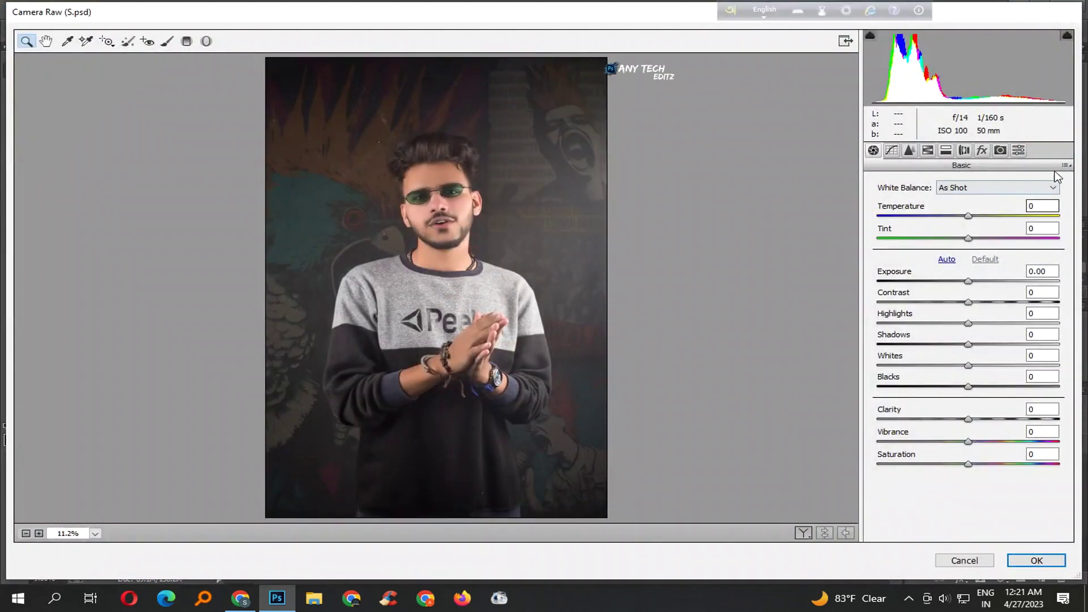
pyautogui.click(1067, 165)
pyautogui.click(982, 298)
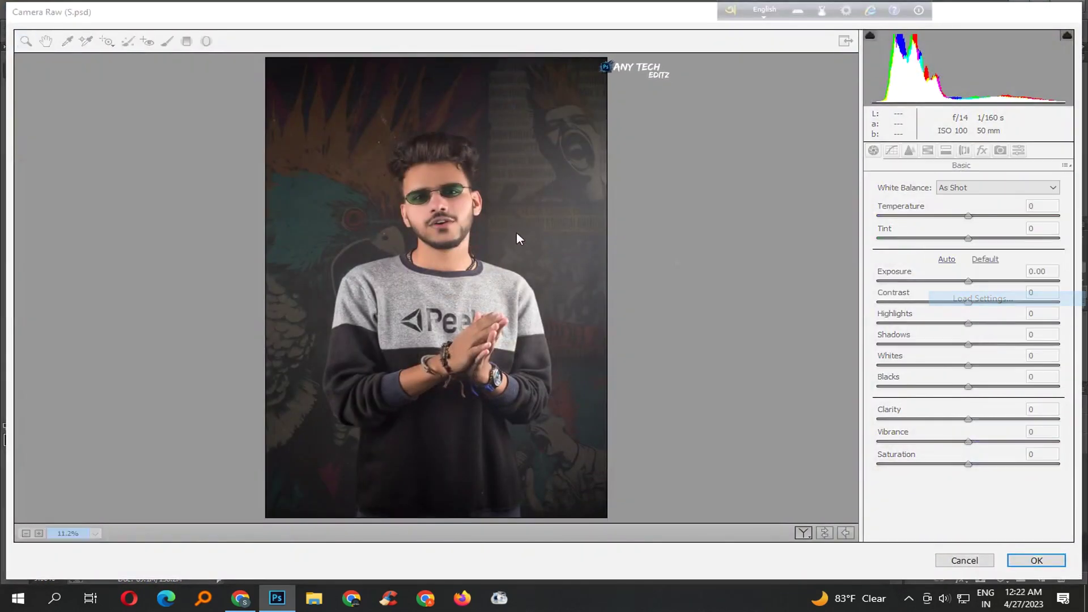
pyautogui.doubleClick(244, 133)
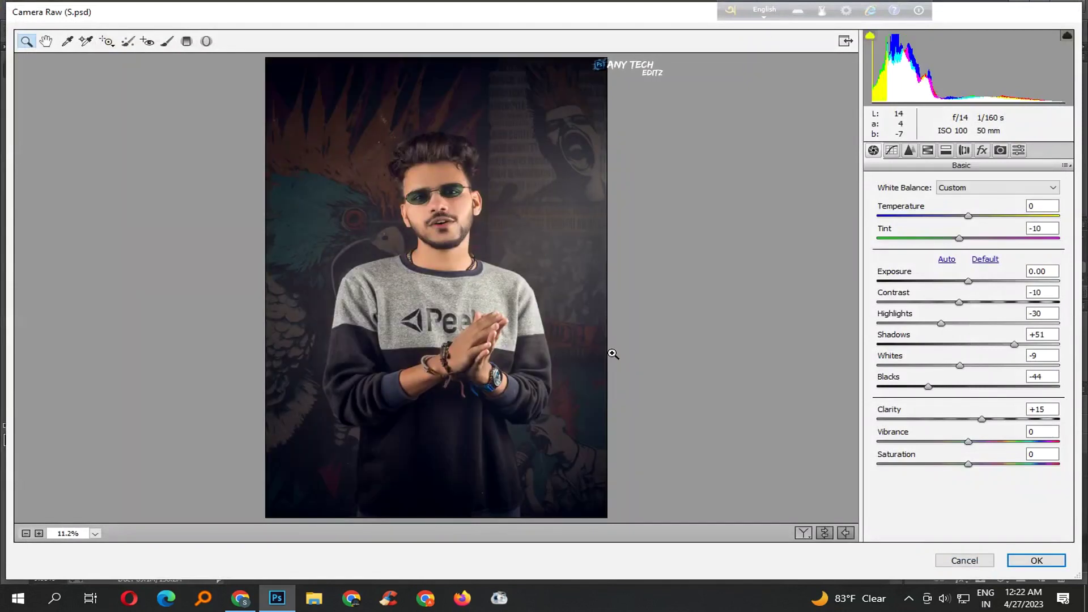
# - Lower the Highlights, apply the Camera Raw grade to Background copy, and save
pyautogui.click(435, 210)
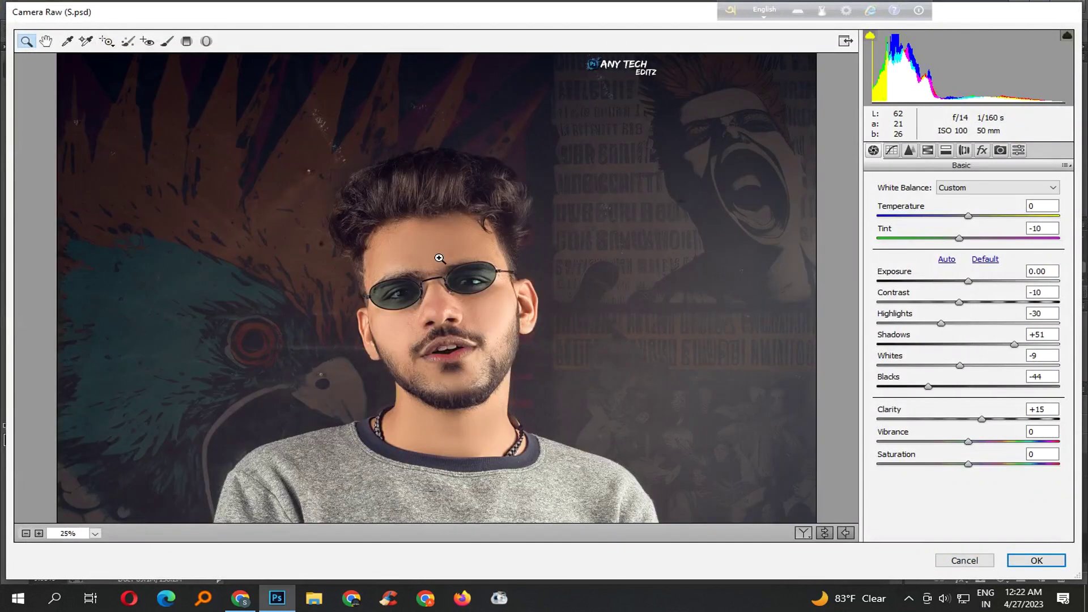
pyautogui.click(440, 259)
pyautogui.moveTo(994, 323); pyautogui.dragTo(963, 324)
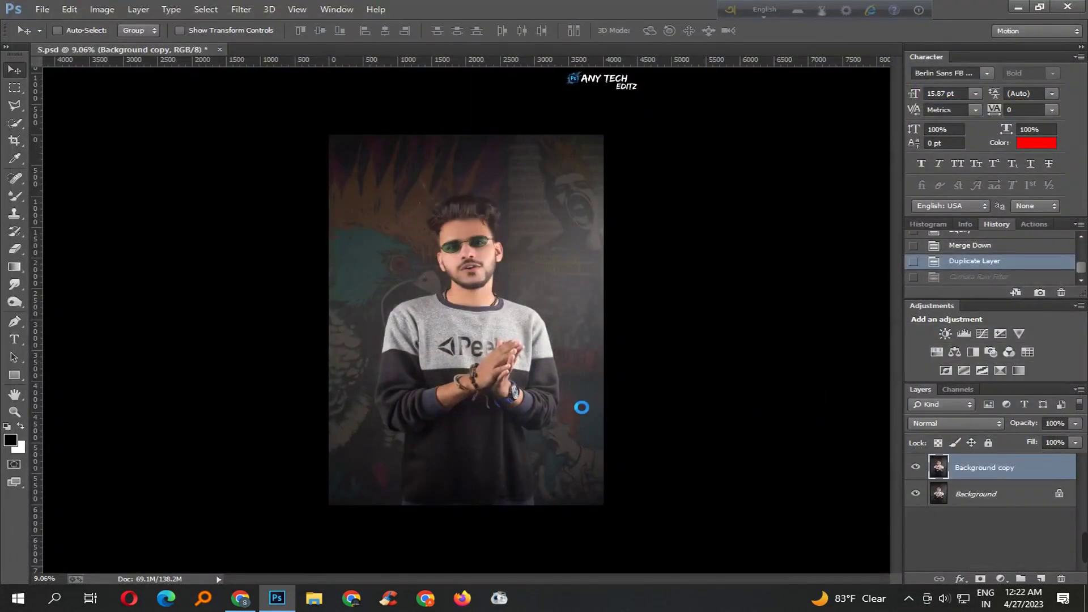
pyautogui.hotkey('ctrl', 'z')
pyautogui.moveTo(479, 261)
pyautogui.mouseDown()
pyautogui.moveTo(476, 335)
pyautogui.moveTo(464, 335)
pyautogui.mouseUp()
pyautogui.hotkey('ctrl', 's')
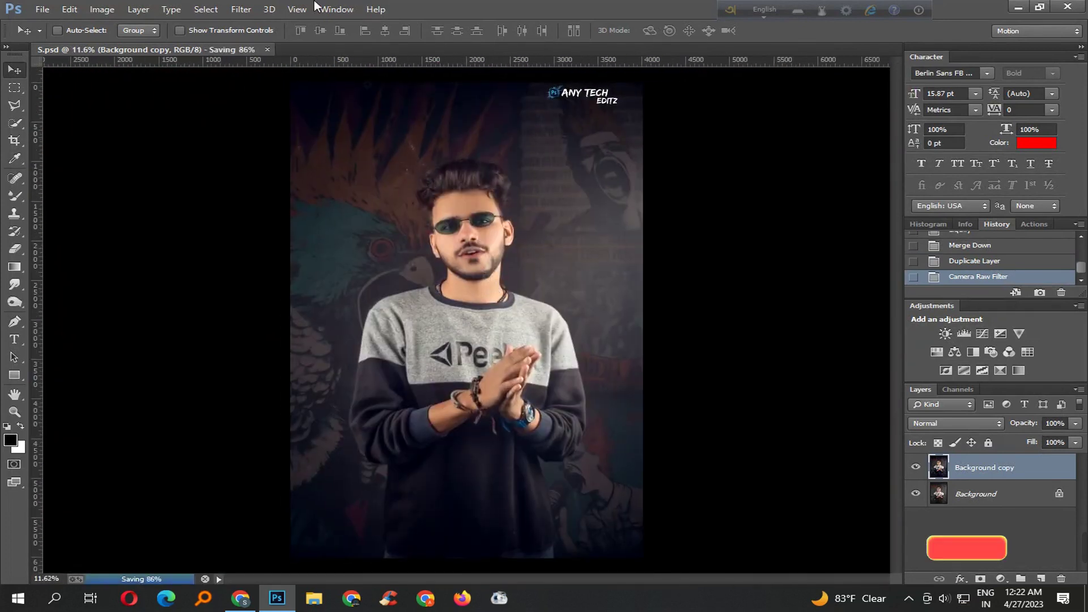
pyautogui.click(241, 9)
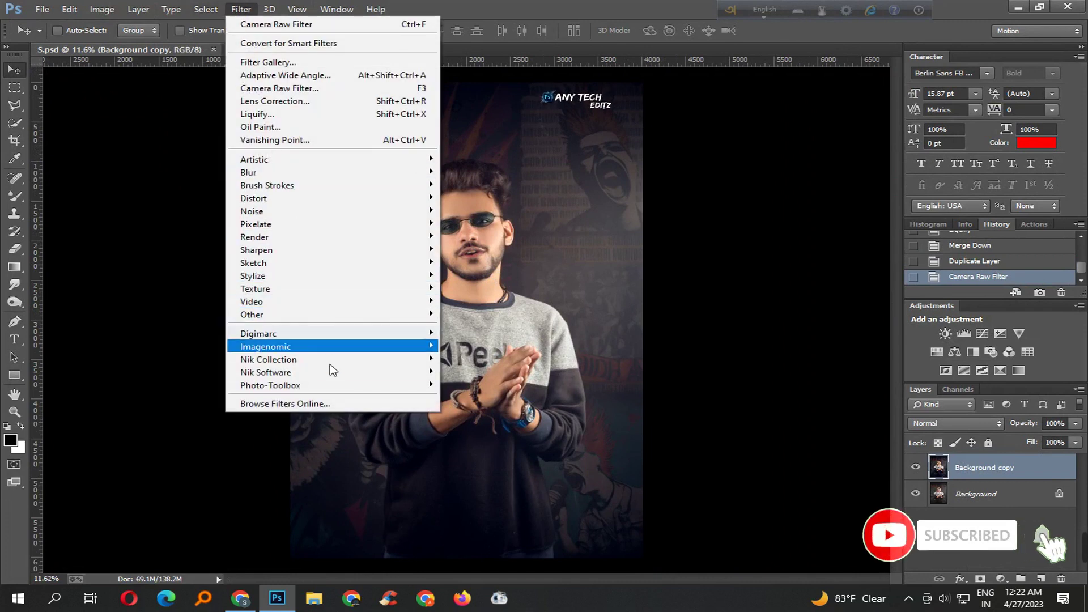
# - Apply SkinFiner with Fine -30, Amount 86, Skin Tone Brightness +12, Contrast +37, Shadow and Highlight -15
pyautogui.click(469, 384)
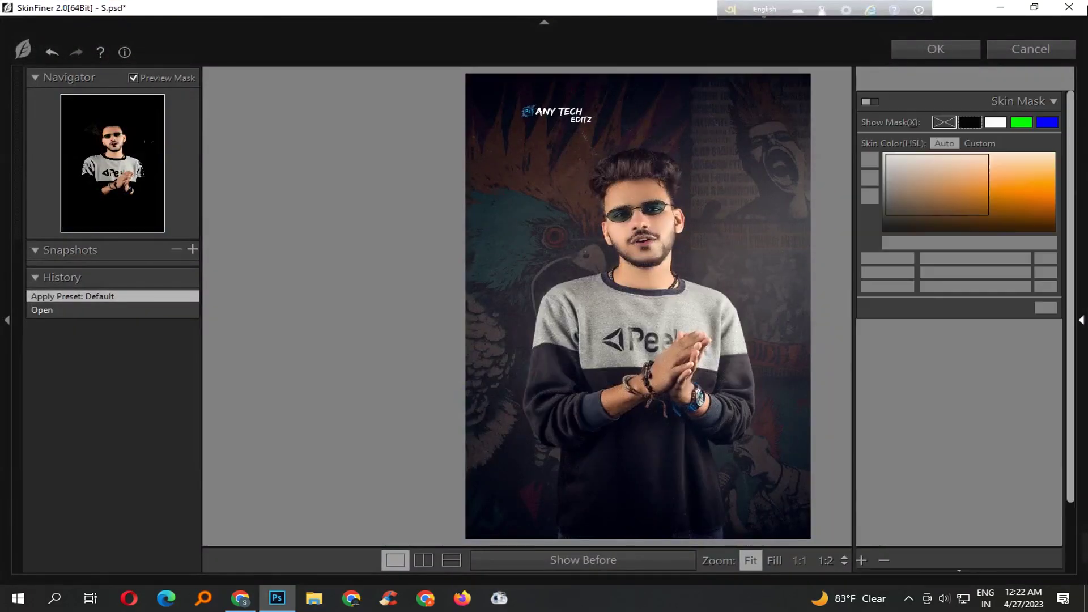
pyautogui.click(702, 250)
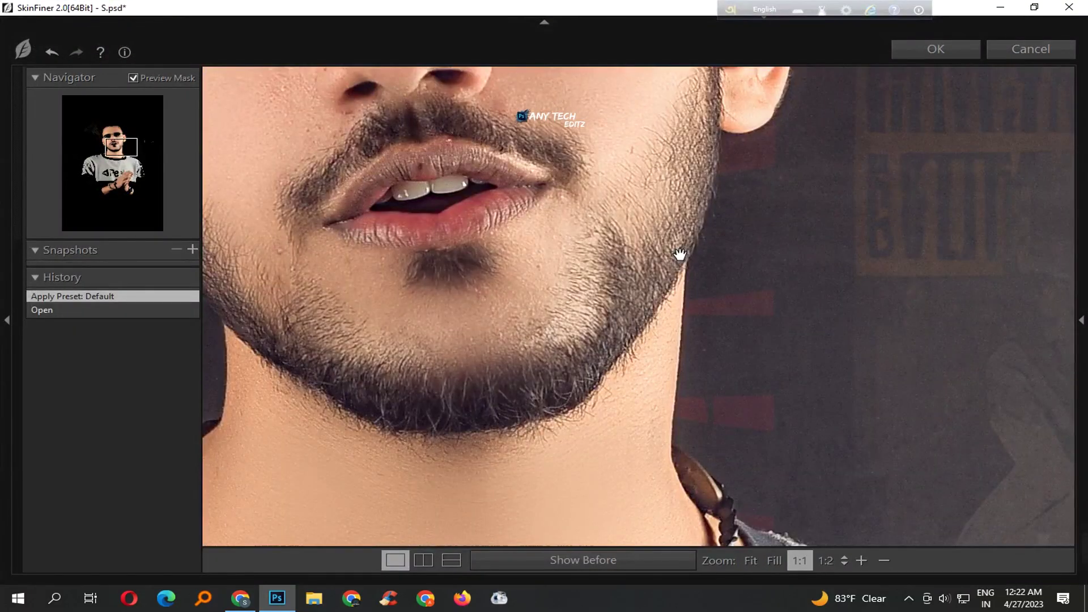
pyautogui.scroll(-2, 679, 258)
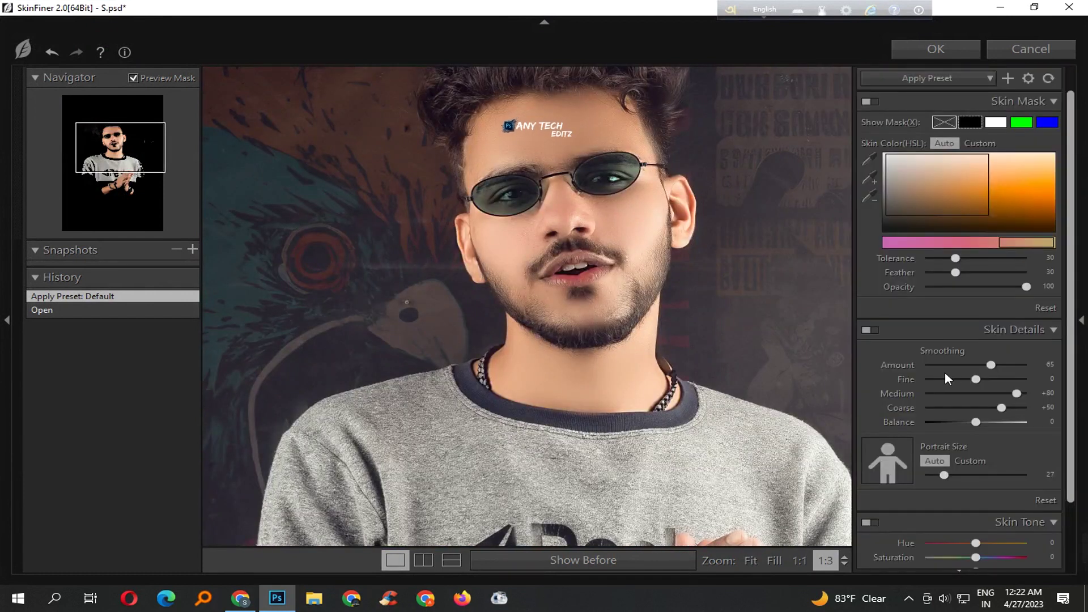
pyautogui.moveTo(1081, 320)
pyautogui.click(943, 378)
pyautogui.scroll(-2, 983, 364)
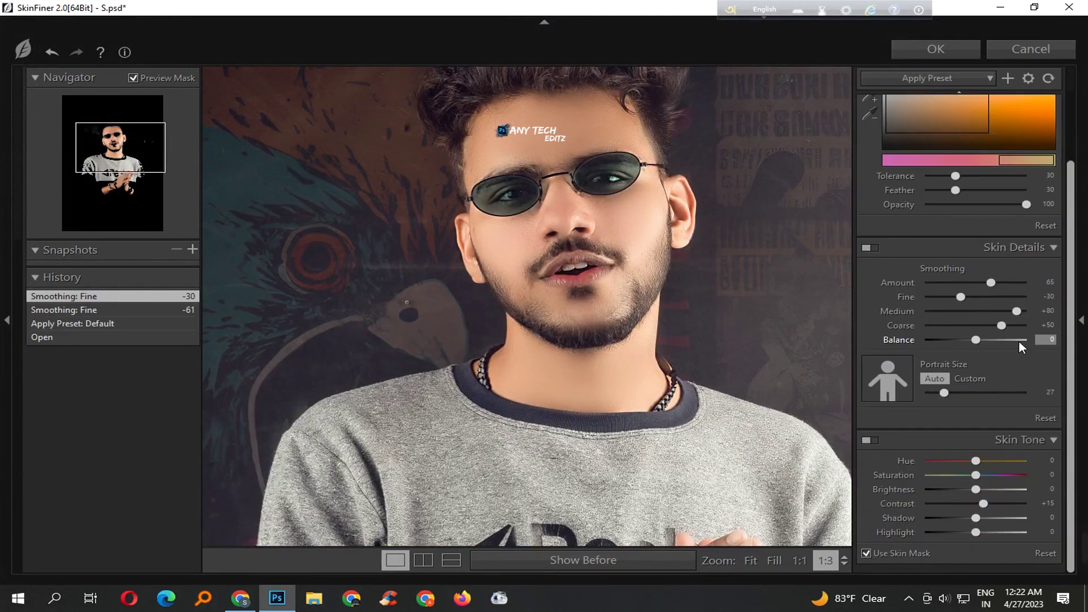
pyautogui.click(1012, 284)
pyautogui.click(982, 489)
pyautogui.moveTo(995, 502); pyautogui.dragTo(968, 532)
pyautogui.click(967, 518)
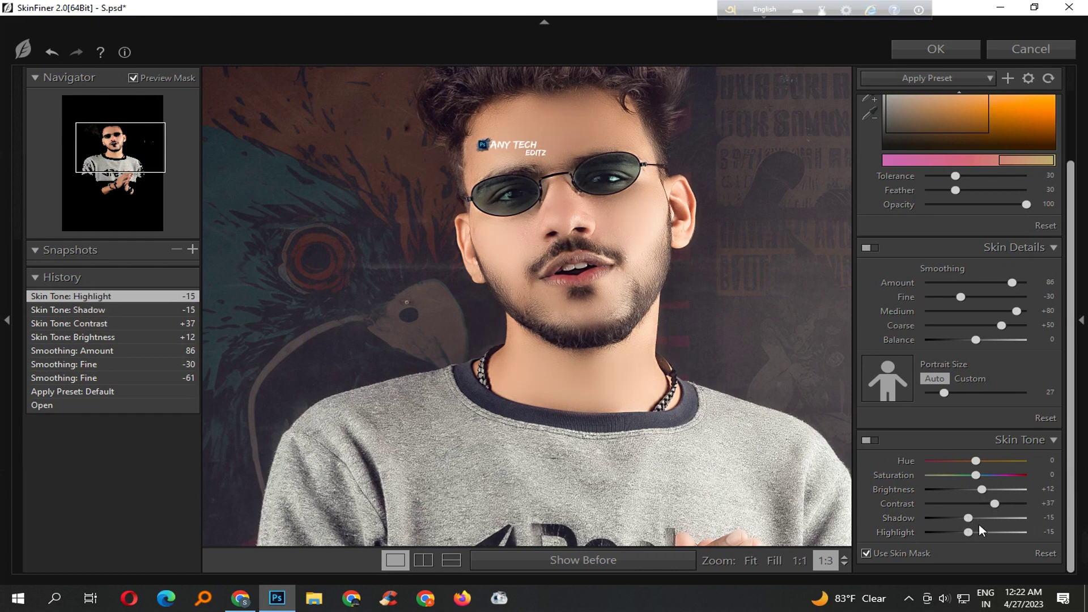
pyautogui.press('Return')
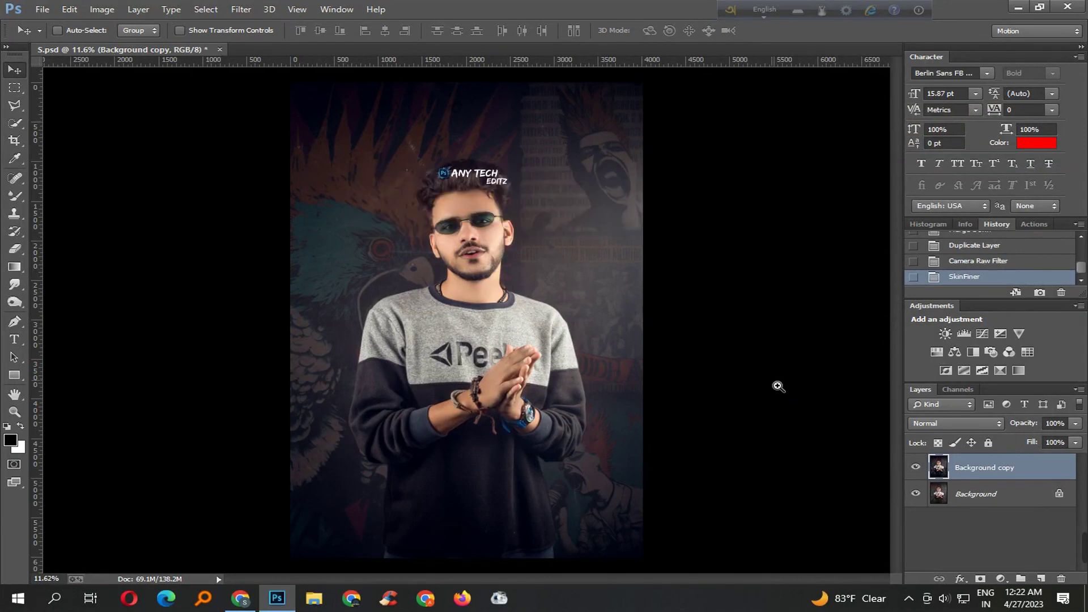
# - Zoom in on the smoothed face and save S.psd
pyautogui.moveTo(463, 239); pyautogui.dragTo(576, 196)
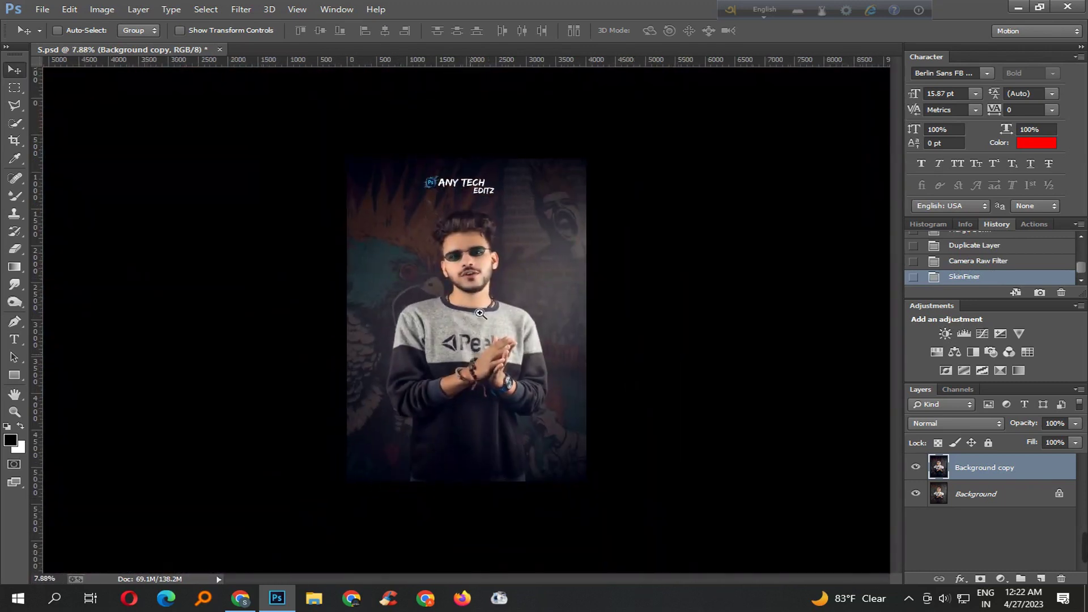
pyautogui.hotkey('ctrl', 's')
pyautogui.click(515, 276)
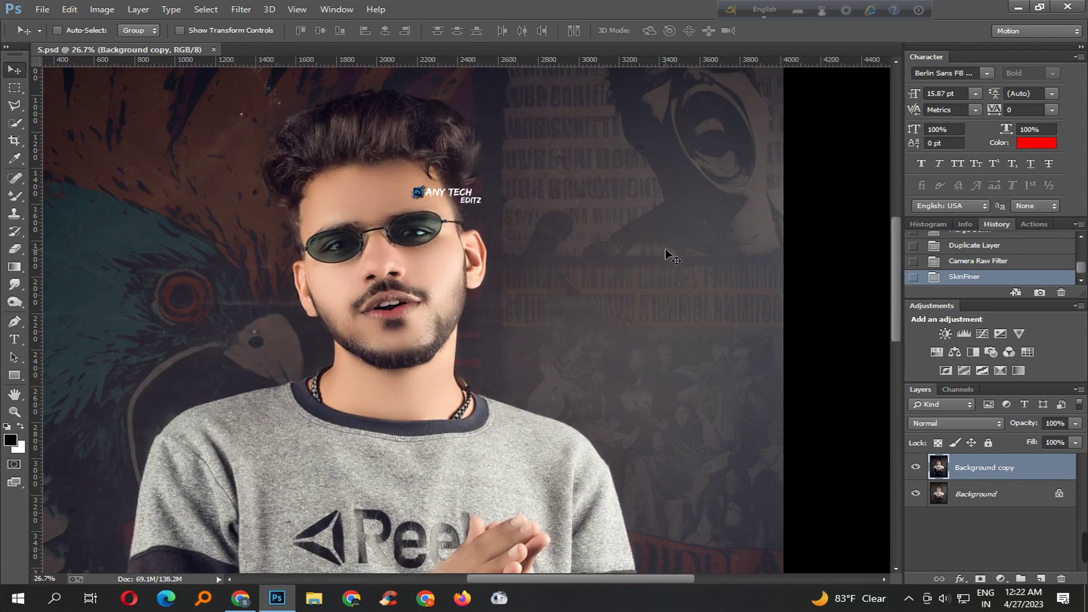
# - In Camera Raw HSL, desaturate Greens, Aquas, Blues and Purples, raise Reds and lower Yellows
pyautogui.click(241, 9)
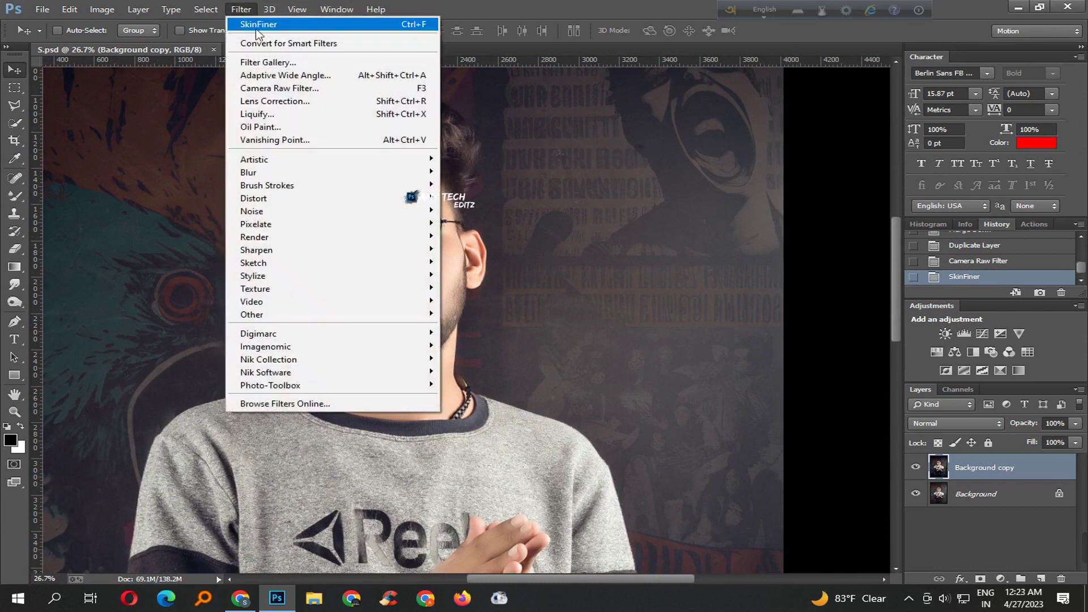
pyautogui.click(368, 89)
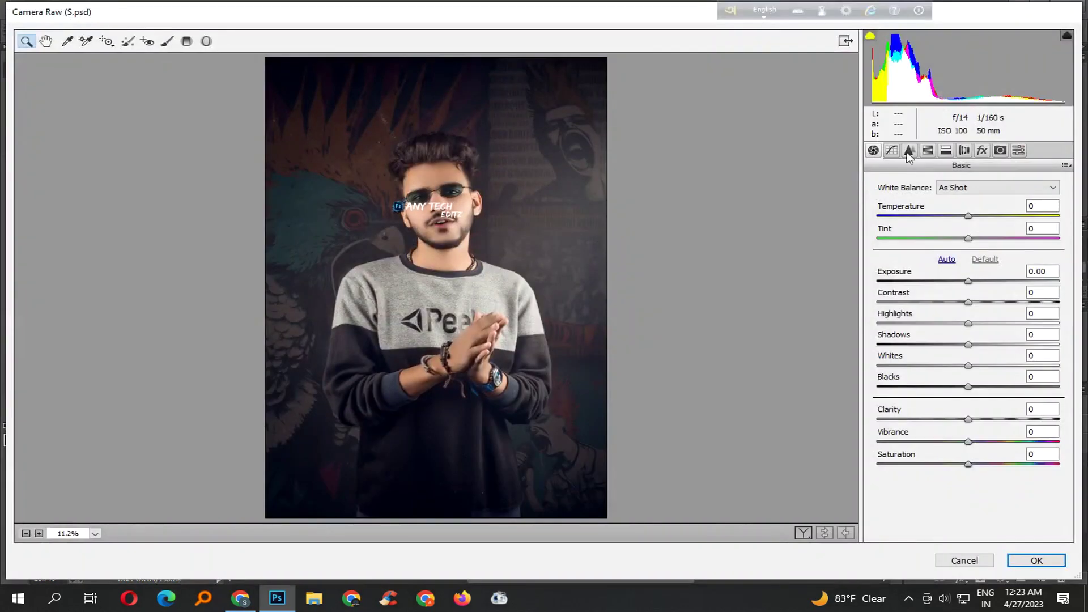
pyautogui.click(906, 152)
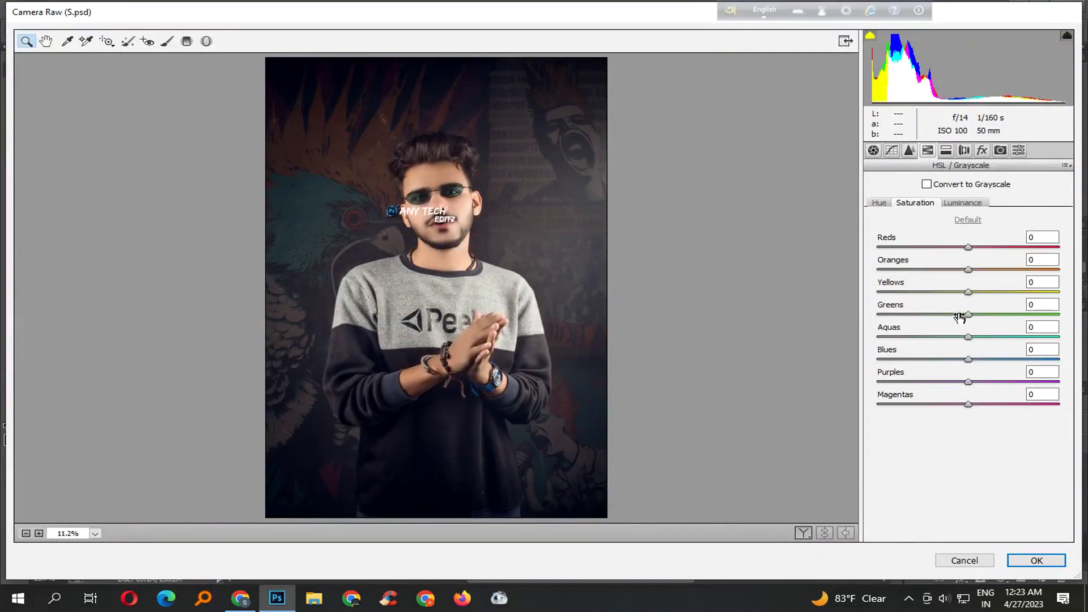
pyautogui.moveTo(959, 316); pyautogui.dragTo(861, 332)
pyautogui.moveTo(968, 336); pyautogui.dragTo(855, 340)
pyautogui.moveTo(968, 359); pyautogui.dragTo(866, 363)
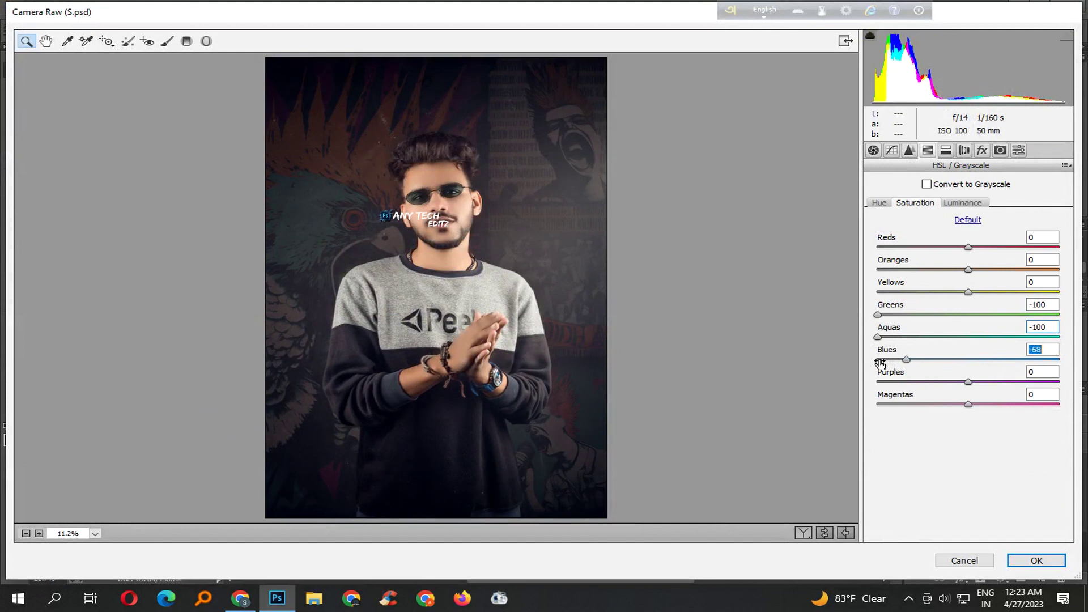
pyautogui.moveTo(962, 382); pyautogui.dragTo(901, 389)
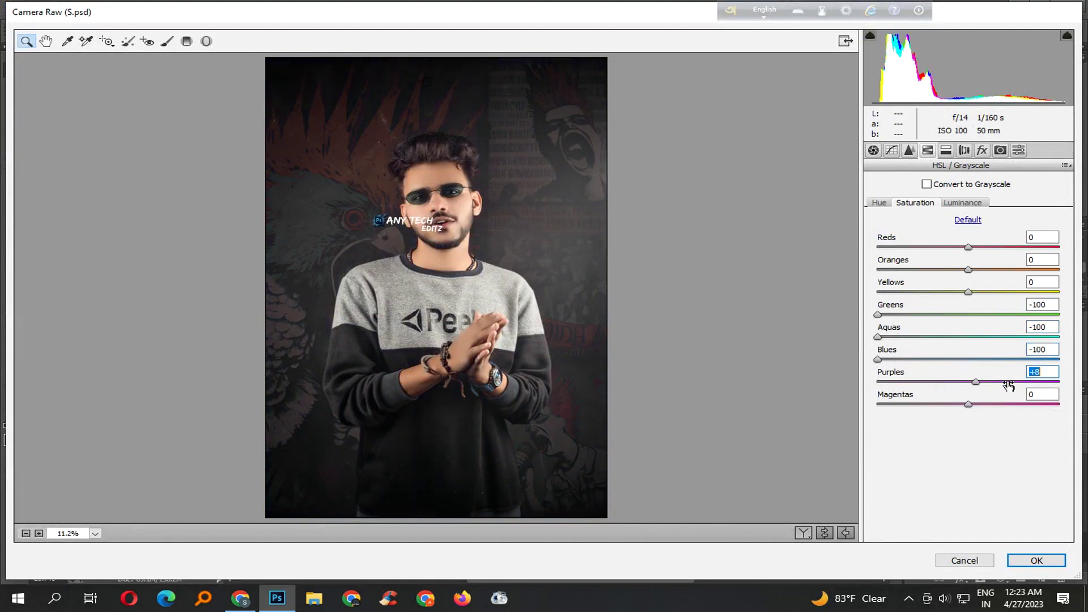
pyautogui.moveTo(968, 247); pyautogui.dragTo(986, 248)
pyautogui.moveTo(1005, 290)
pyautogui.mouseDown()
pyautogui.moveTo(1061, 298)
pyautogui.moveTo(942, 306)
pyautogui.mouseUp()
# - Adjust orange and red luminance, then set Basic contrast +14, shadows +65, blacks +32, clarity +34
pyautogui.click(962, 203)
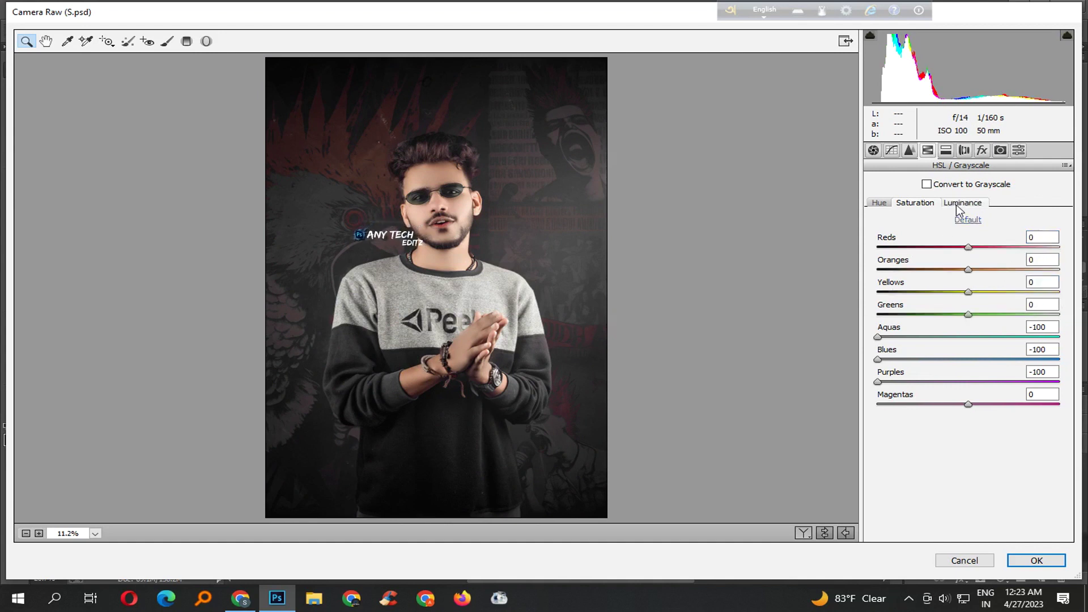
pyautogui.moveTo(968, 269)
pyautogui.mouseDown()
pyautogui.moveTo(954, 270)
pyautogui.moveTo(1018, 291)
pyautogui.mouseUp()
pyautogui.moveTo(975, 247); pyautogui.dragTo(967, 270)
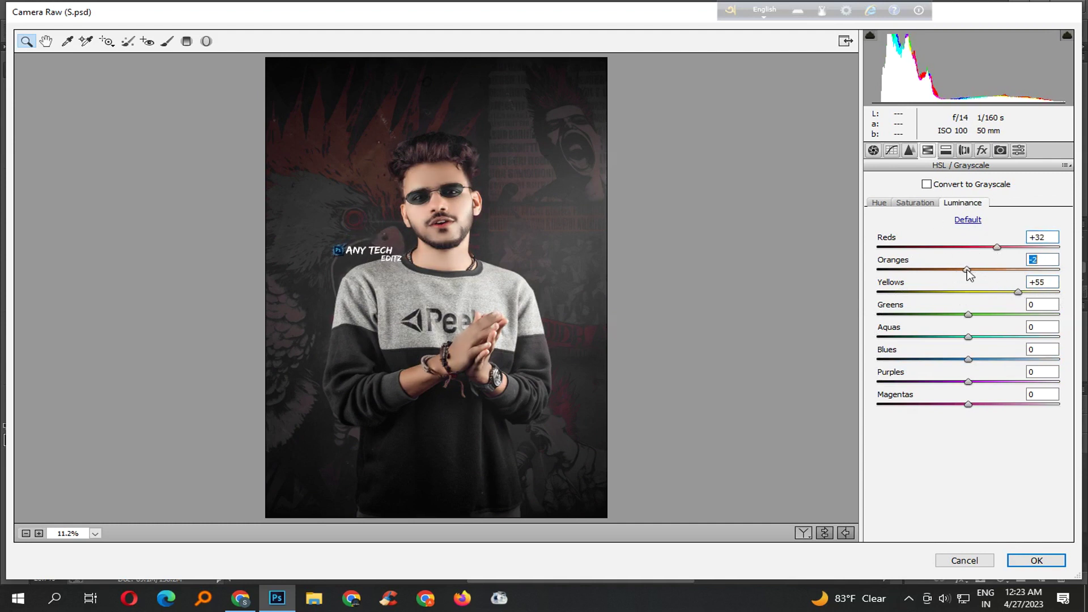
pyautogui.click(873, 150)
pyautogui.moveTo(976, 302)
pyautogui.mouseDown()
pyautogui.moveTo(1031, 323)
pyautogui.moveTo(944, 334)
pyautogui.moveTo(1034, 343)
pyautogui.moveTo(937, 365)
pyautogui.moveTo(992, 388)
pyautogui.moveTo(997, 442)
pyautogui.moveTo(974, 445)
pyautogui.mouseUp()
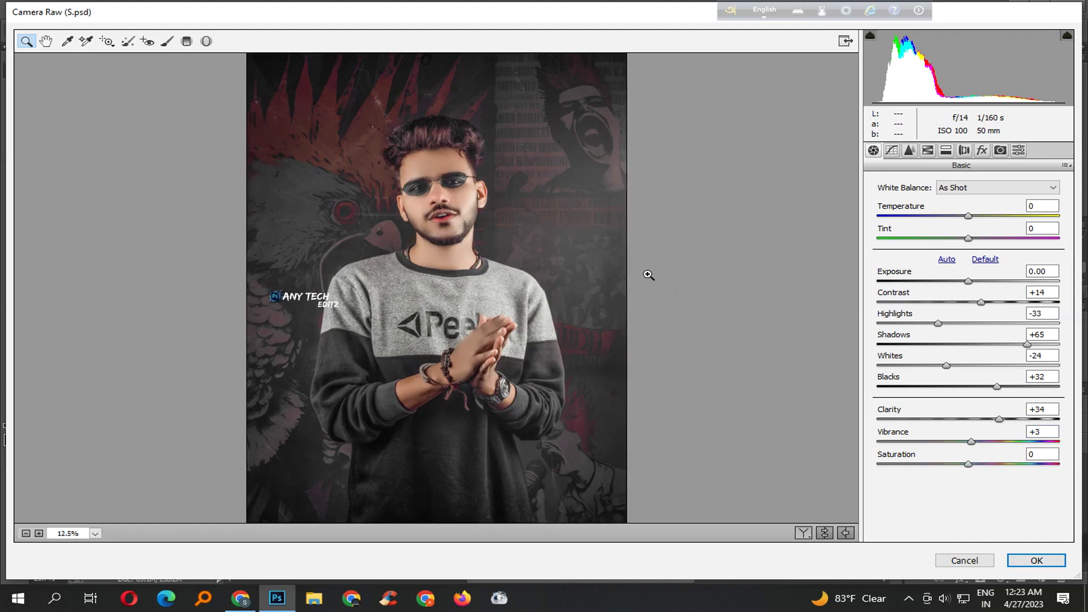
# - Switch Camera Raw to the Tone Curve's Point view with the Blue channel selected
pyautogui.click(473, 233)
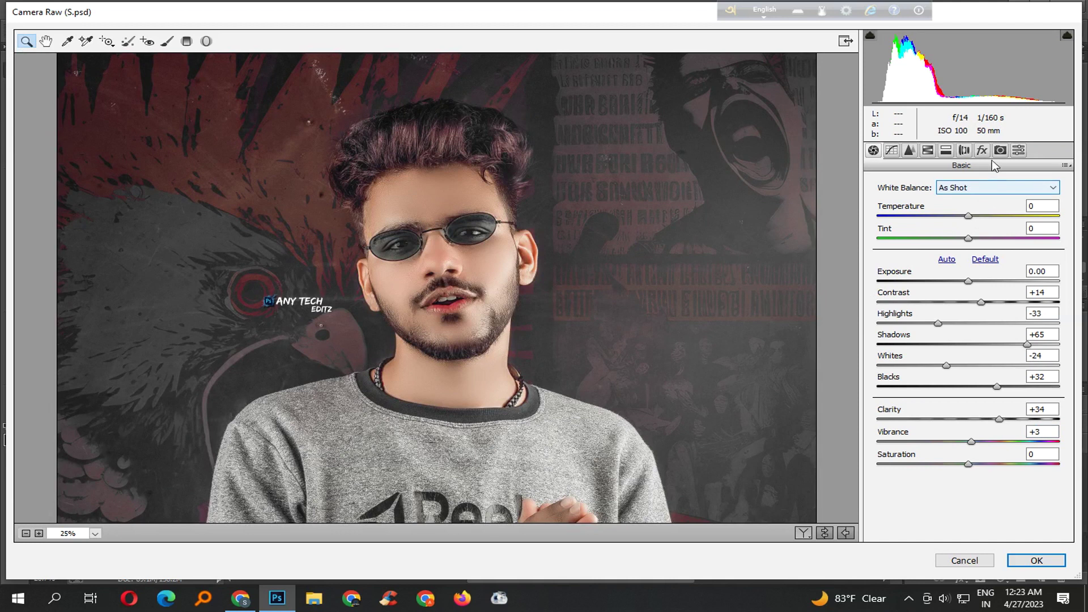
pyautogui.click(928, 150)
pyautogui.click(914, 202)
pyautogui.click(910, 150)
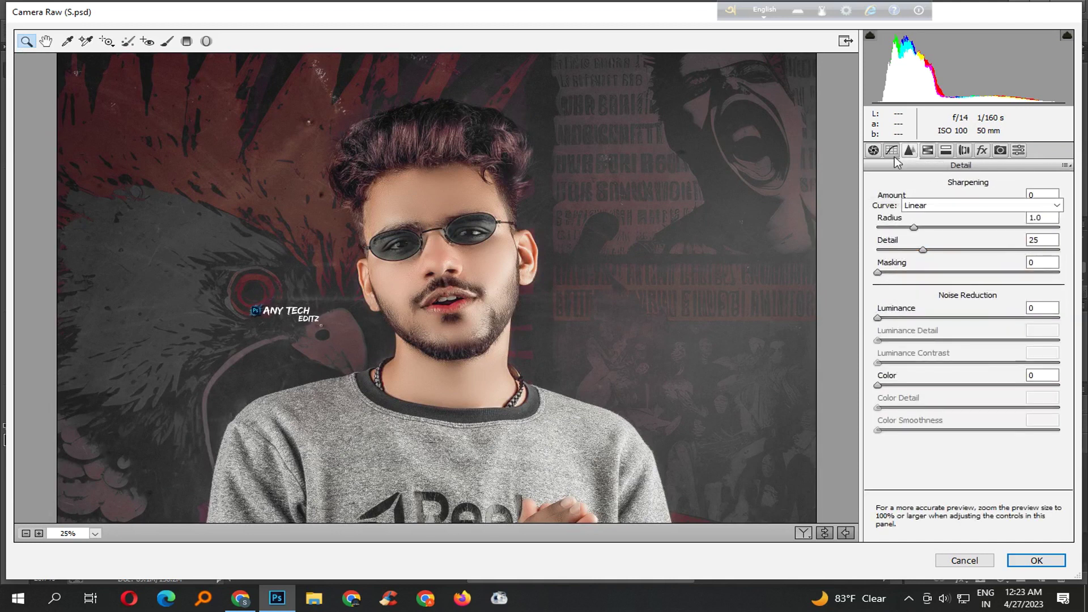
pyautogui.click(891, 150)
pyautogui.click(980, 225)
pyautogui.click(917, 271)
# - Add and adjust points on the blue curve to cool the lighter tones
pyautogui.click(930, 360)
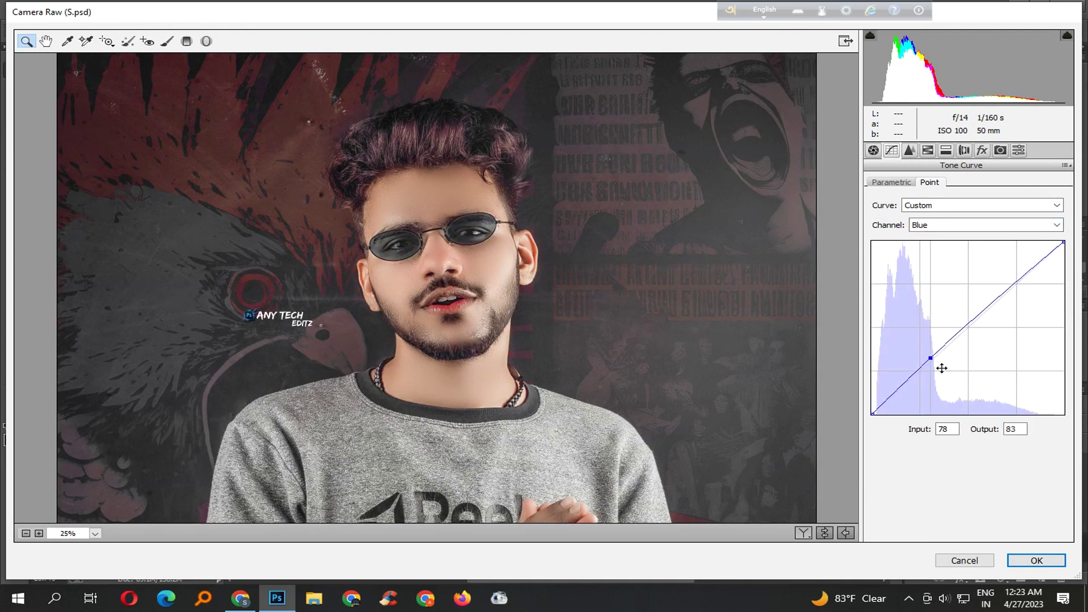
pyautogui.click(1031, 274)
pyautogui.moveTo(1042, 287); pyautogui.dragTo(1013, 316)
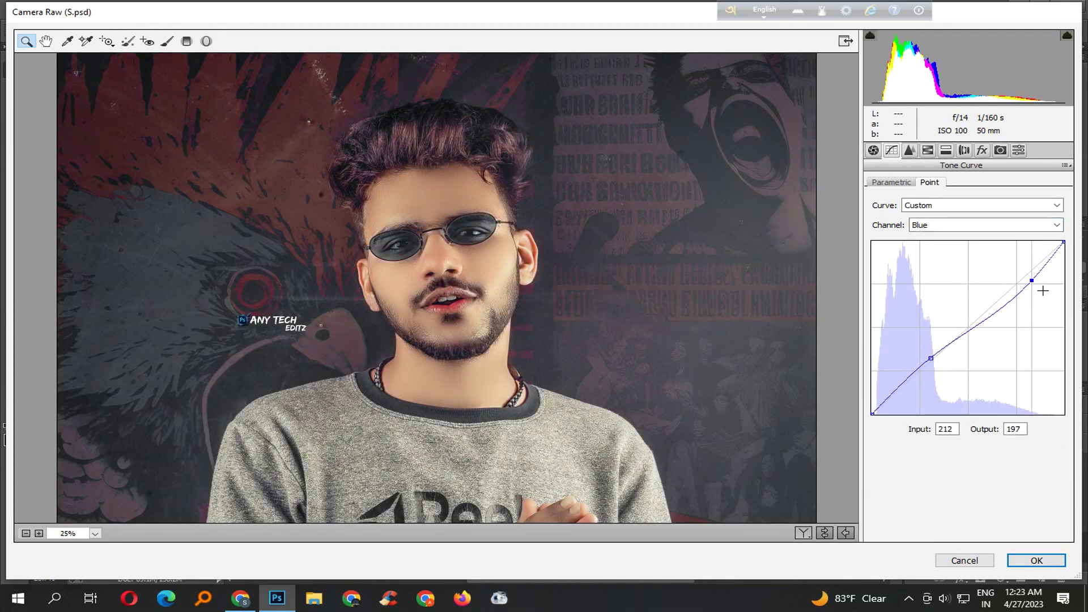
pyautogui.hotkey('ctrl', '0')
pyautogui.hotkey('ctrl', '0')
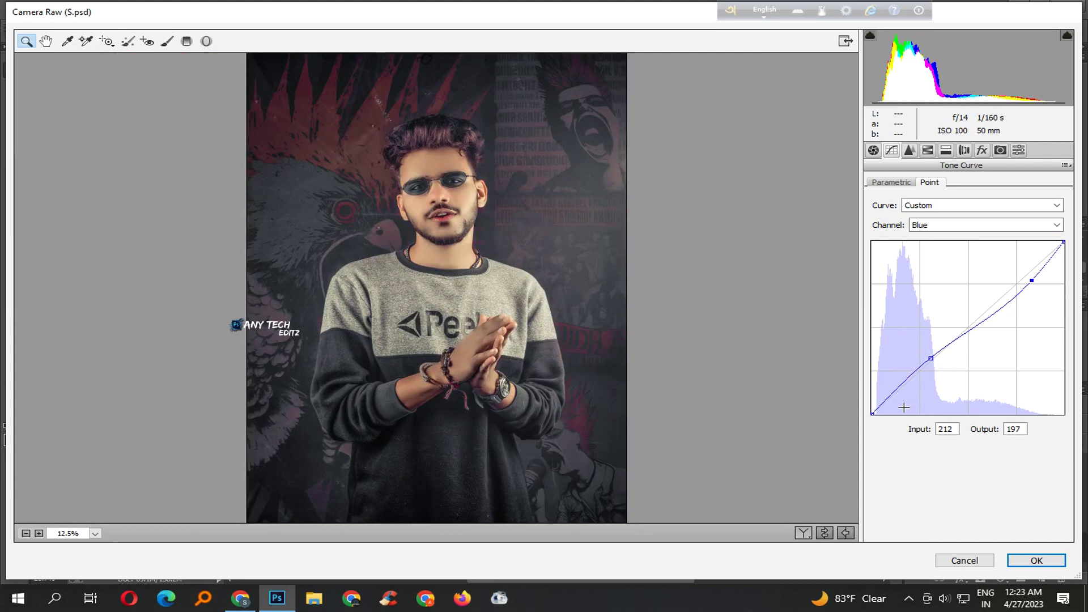
pyautogui.moveTo(873, 413)
pyautogui.mouseDown()
pyautogui.moveTo(893, 435)
pyautogui.moveTo(877, 429)
pyautogui.mouseUp()
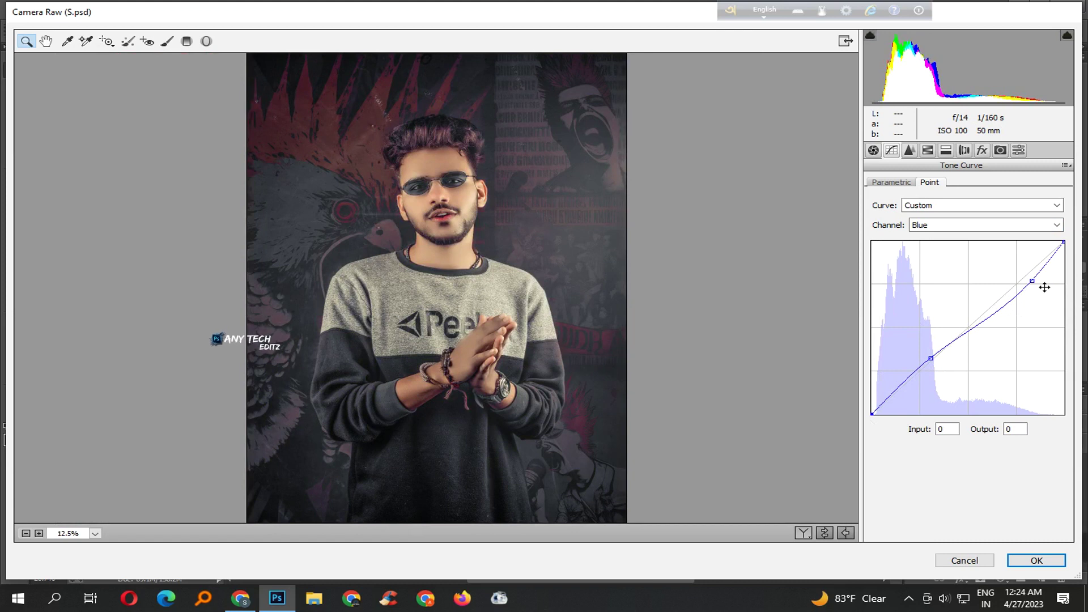
pyautogui.moveTo(1042, 291); pyautogui.dragTo(1044, 288)
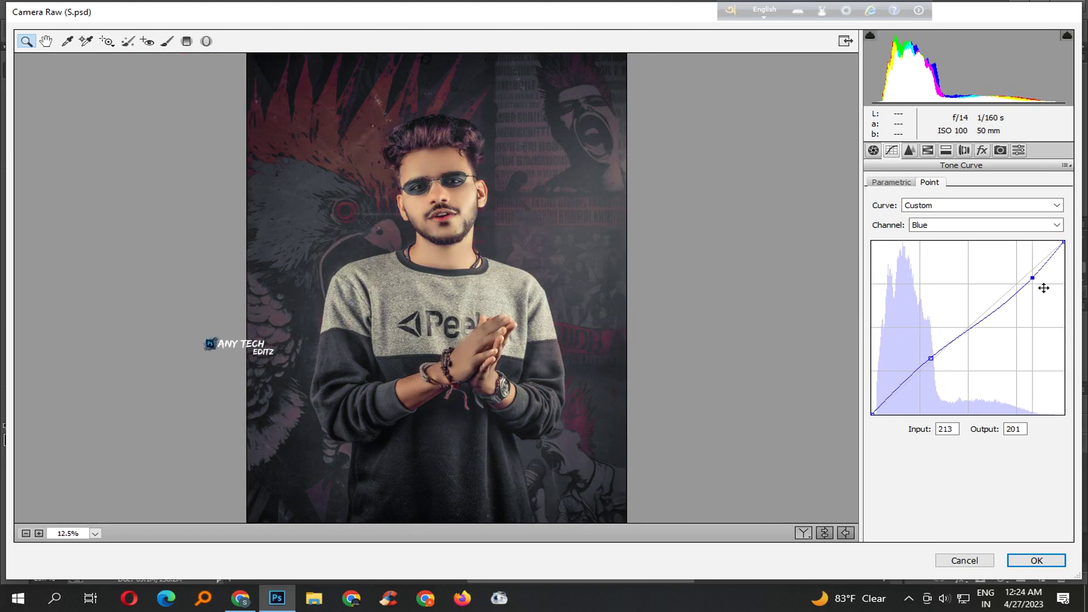
pyautogui.moveTo(941, 369); pyautogui.dragTo(943, 374)
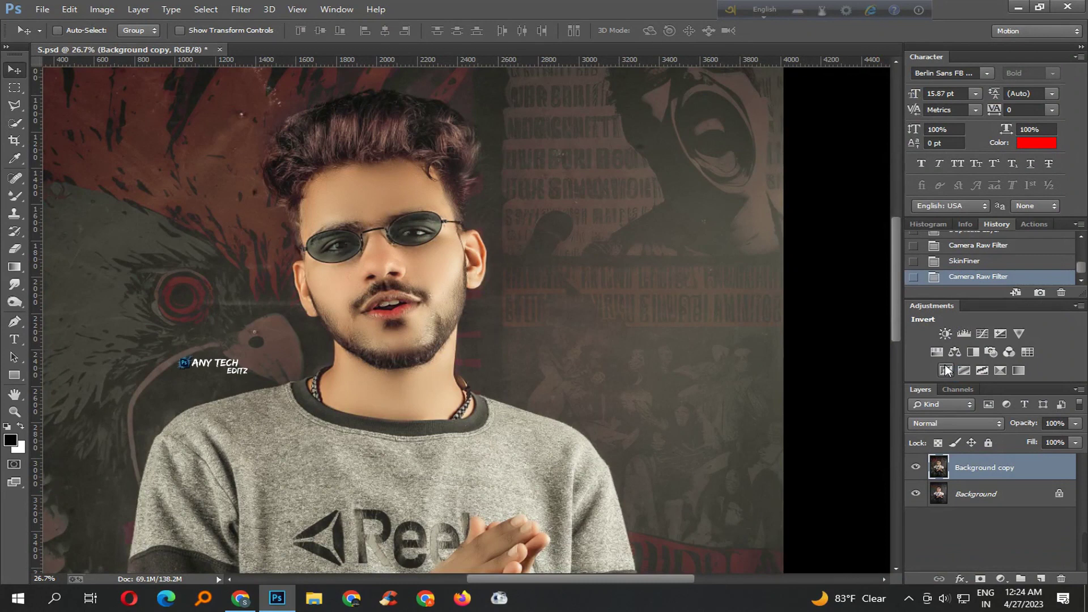
# - Reframe the portrait and toggle Background copy's visibility to compare the grade
pyautogui.scroll(-5, 507, 345)
pyautogui.scroll(2, 507, 345)
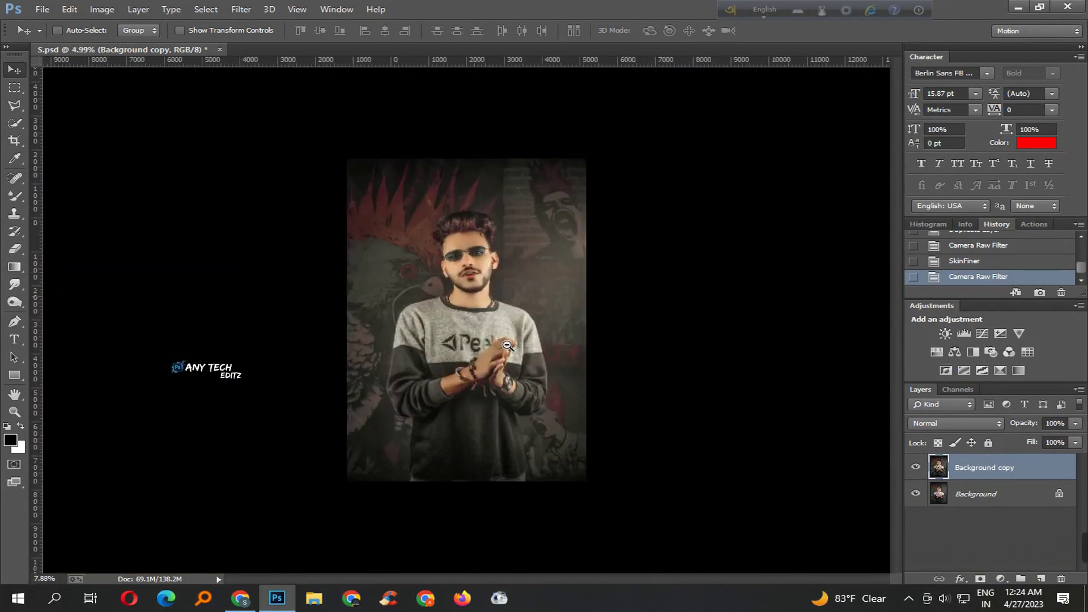
pyautogui.scroll(2, 558, 327)
pyautogui.scroll(1, 558, 327)
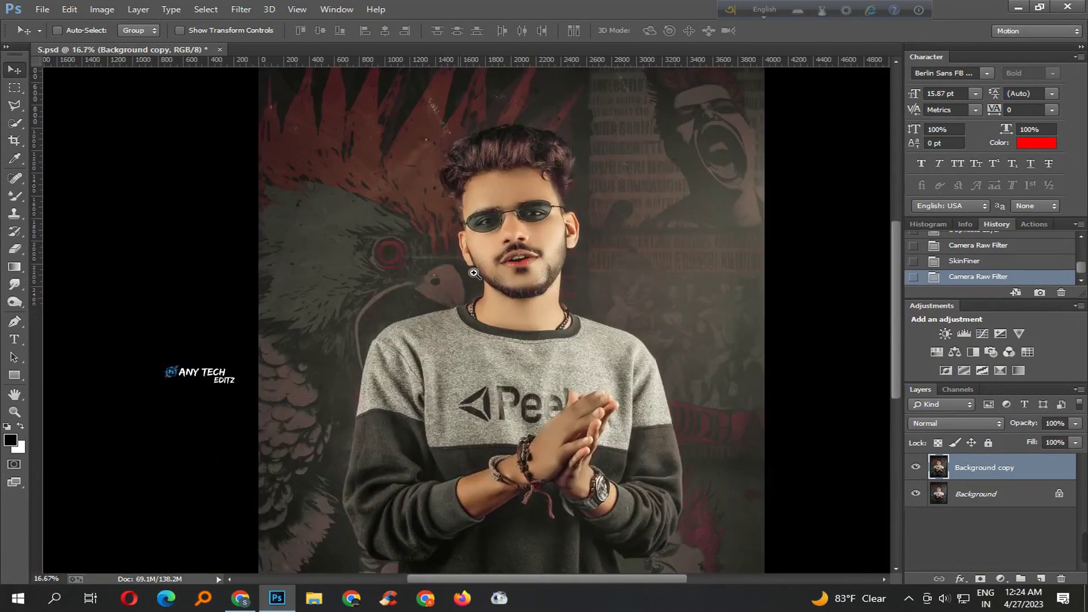
pyautogui.scroll(2, 558, 327)
pyautogui.moveTo(610, 325); pyautogui.dragTo(547, 325)
pyautogui.click(915, 466)
pyautogui.click(915, 466)
pyautogui.click(915, 466)
# - Merge the graded copy down into Background and save the document
pyautogui.hotkey('ctrl', 'e')
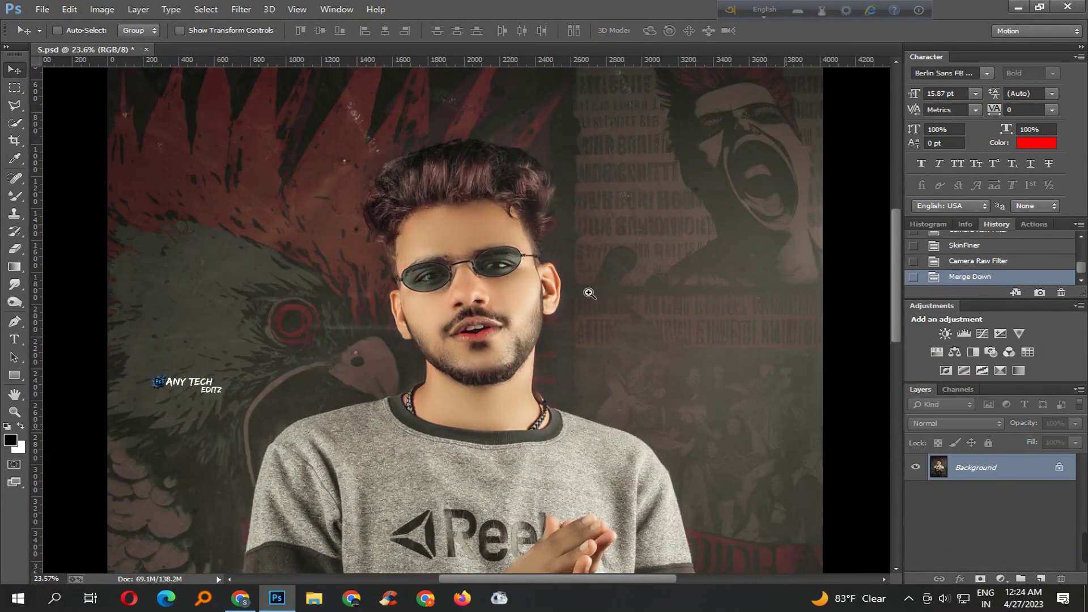
pyautogui.scroll(-3, 590, 293)
pyautogui.scroll(1, 515, 311)
pyautogui.scroll(2, 515, 311)
pyautogui.hotkey('ctrl', 's')
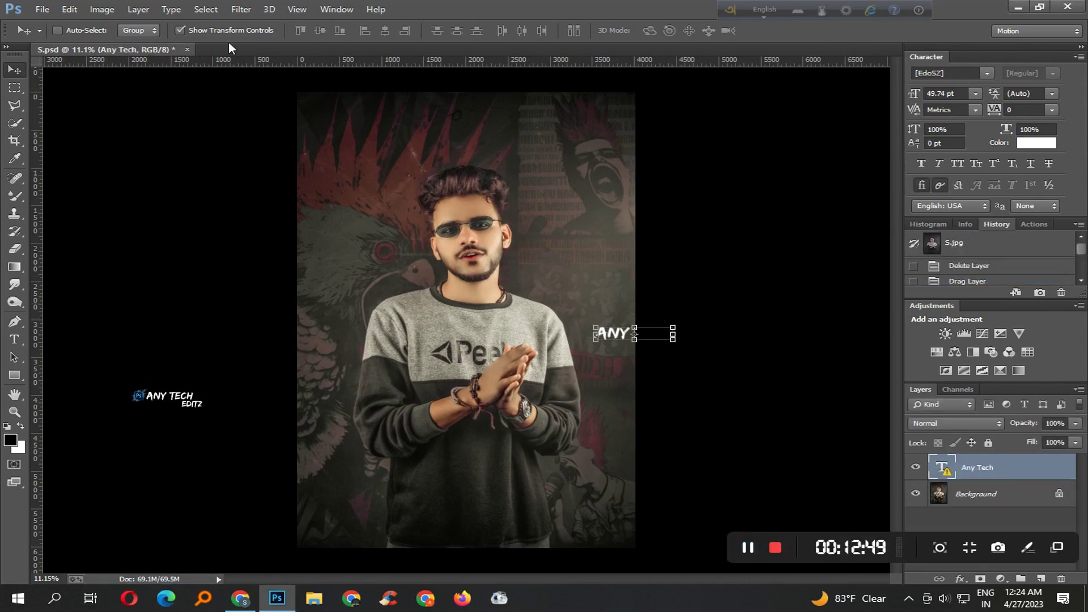
# - Free-transform the ANY TECH text, moving it top-left and scaling it down
pyautogui.hotkey('ctrl', 't')
pyautogui.moveTo(634, 335)
pyautogui.mouseDown()
pyautogui.moveTo(327, 209)
pyautogui.moveTo(357, 119)
pyautogui.moveTo(344, 105)
pyautogui.mouseUp()
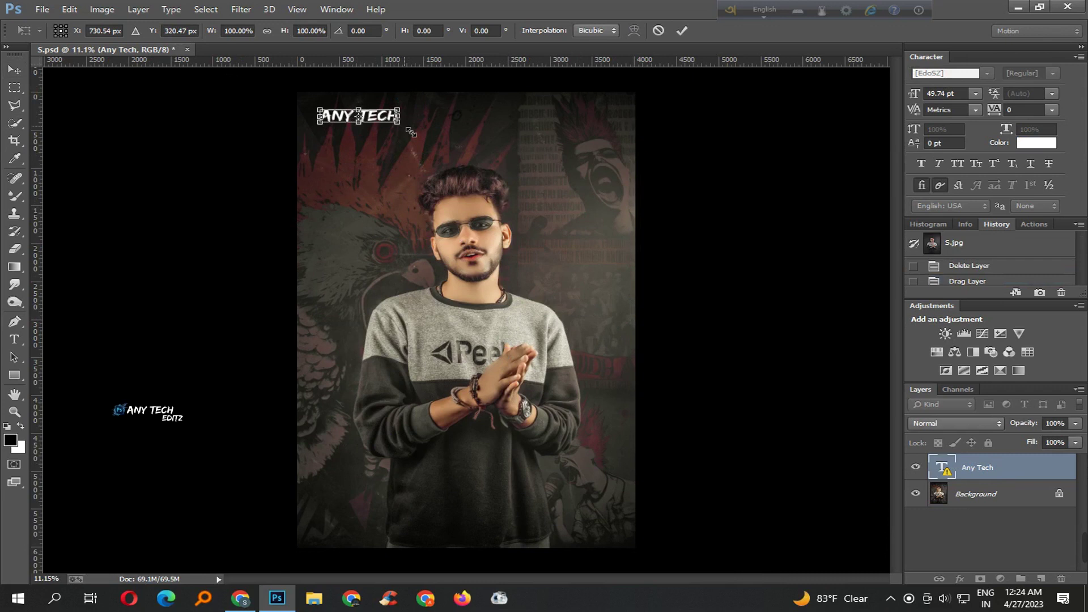
pyautogui.moveTo(411, 132); pyautogui.dragTo(393, 128)
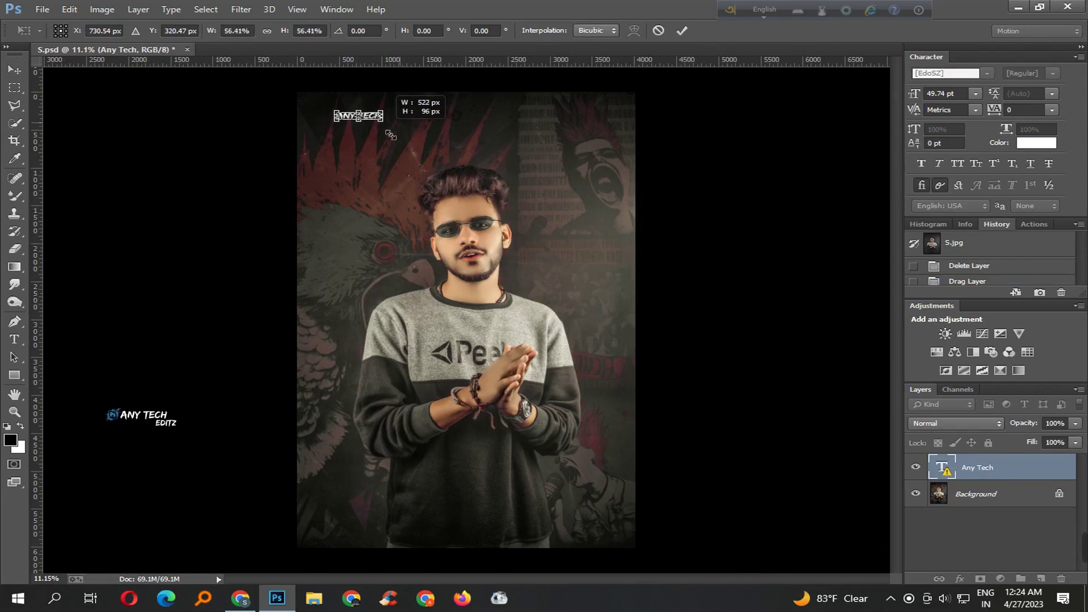
pyautogui.press('Return')
pyautogui.click(180, 30)
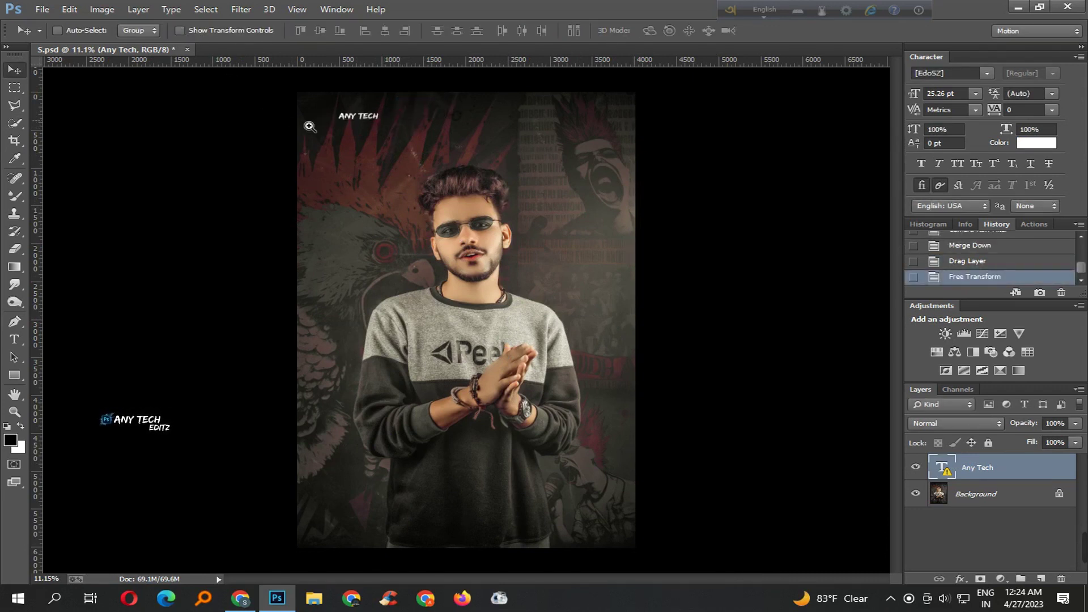
# - Move the ANY TECH text to sit near the bottom of the photo
pyautogui.scroll(3, 362, 114)
pyautogui.moveTo(367, 177)
pyautogui.mouseDown()
pyautogui.moveTo(374, 243)
pyautogui.moveTo(793, 170)
pyautogui.mouseUp()
pyautogui.moveTo(556, 180); pyautogui.dragTo(598, 155)
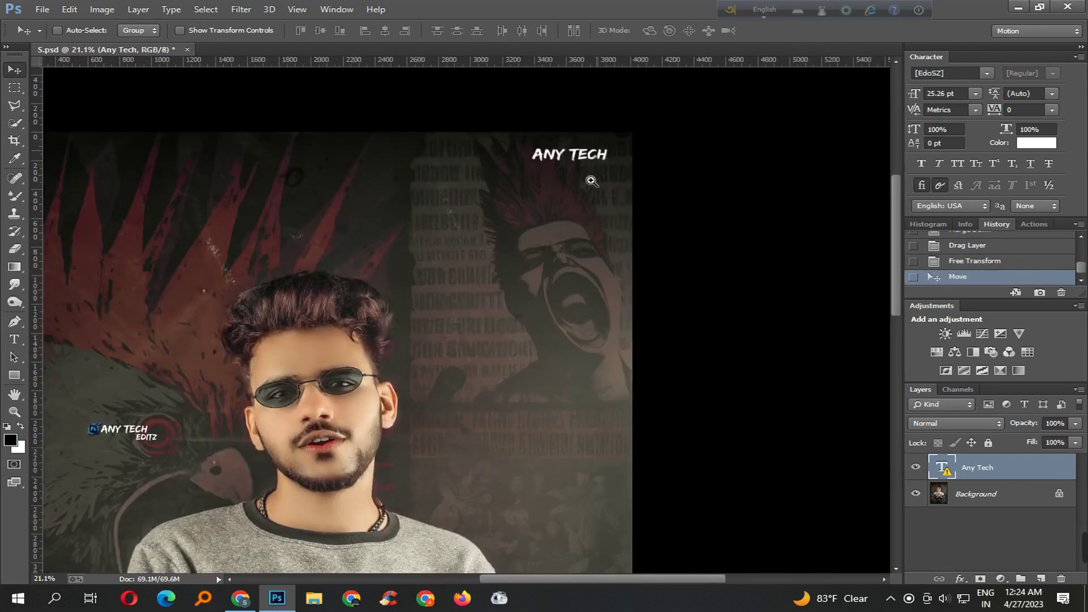
pyautogui.scroll(-5, 514, 323)
pyautogui.scroll(1, 514, 323)
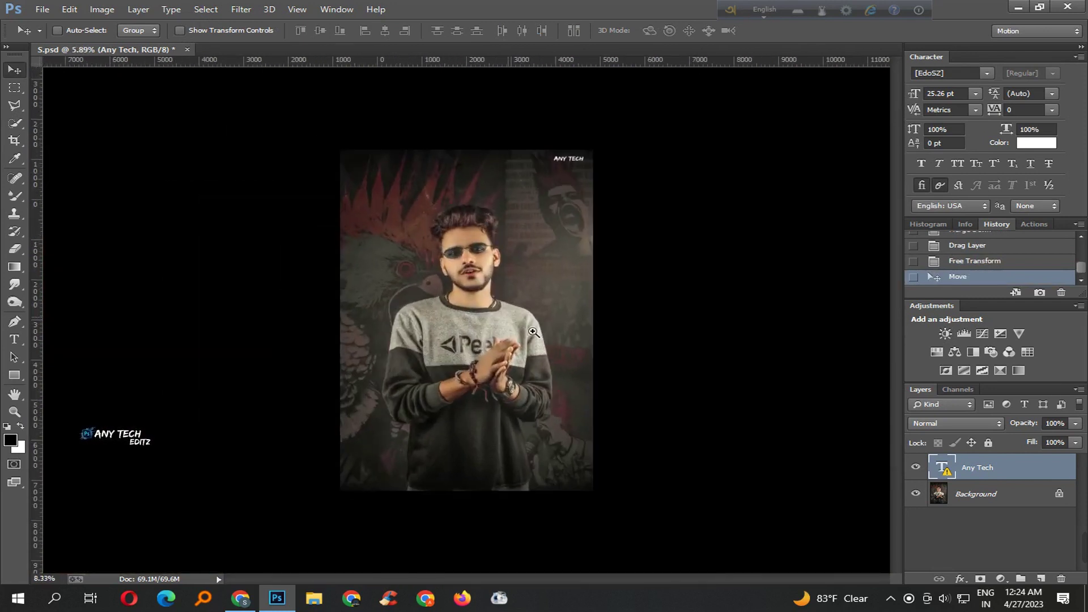
pyautogui.moveTo(590, 180); pyautogui.dragTo(425, 415)
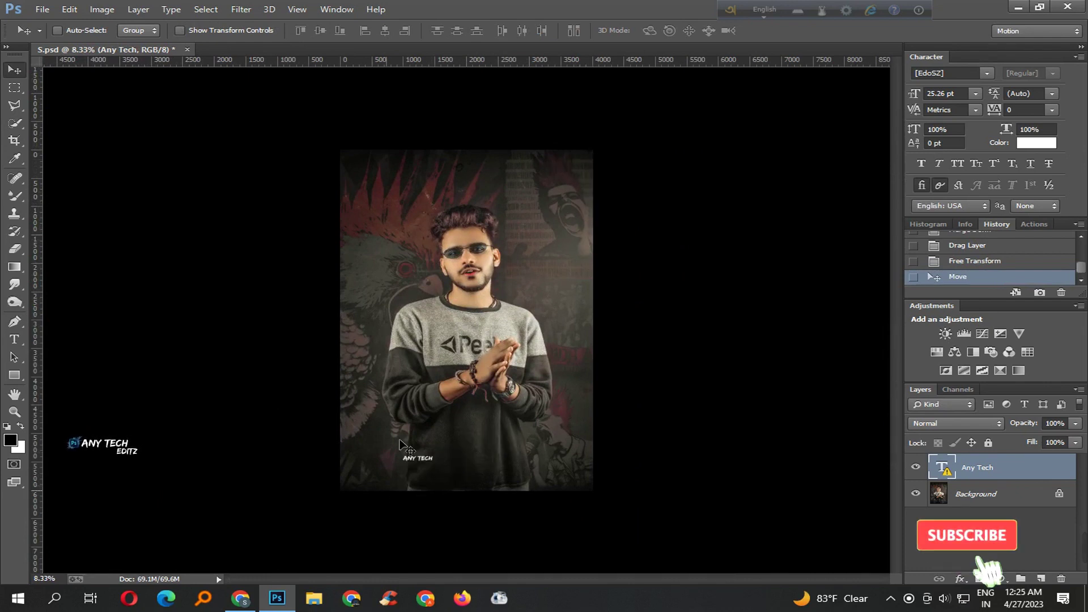
pyautogui.moveTo(425, 416)
pyautogui.mouseDown()
pyautogui.moveTo(422, 423)
pyautogui.moveTo(512, 336)
pyautogui.mouseUp()
# - Merge the ANY TECH text layer into the Background
pyautogui.scroll(1, 423, 397)
pyautogui.hotkey('ctrl', 'e')
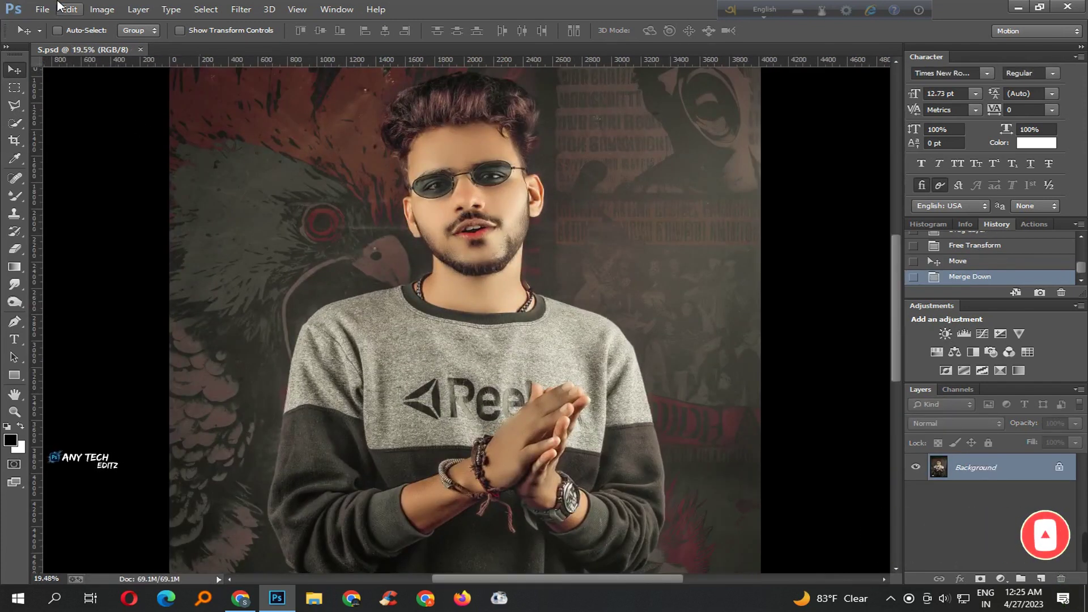
pyautogui.click(43, 9)
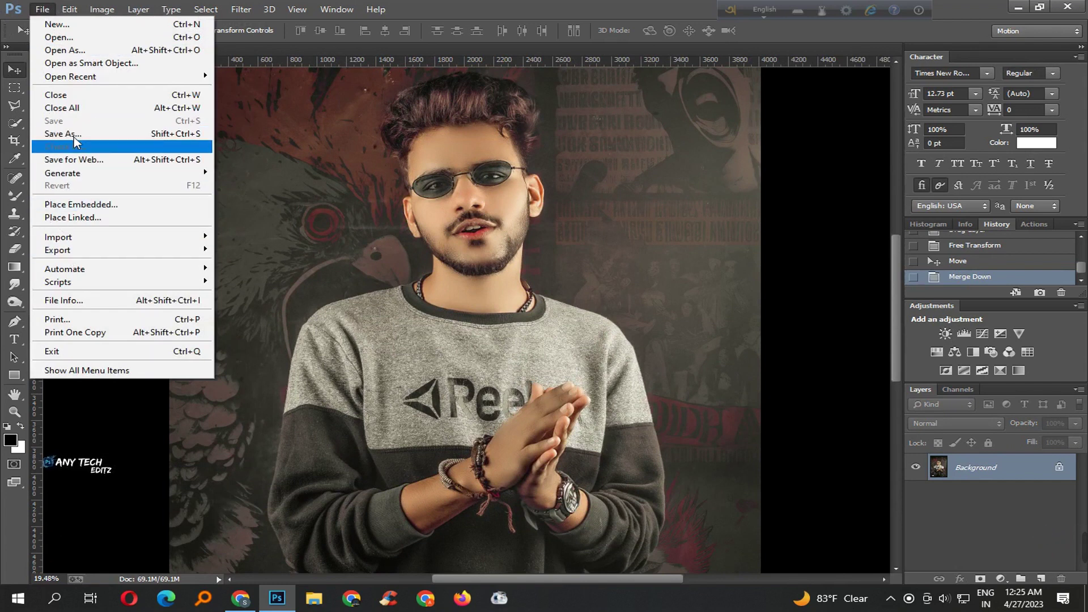
pyautogui.press('Escape')
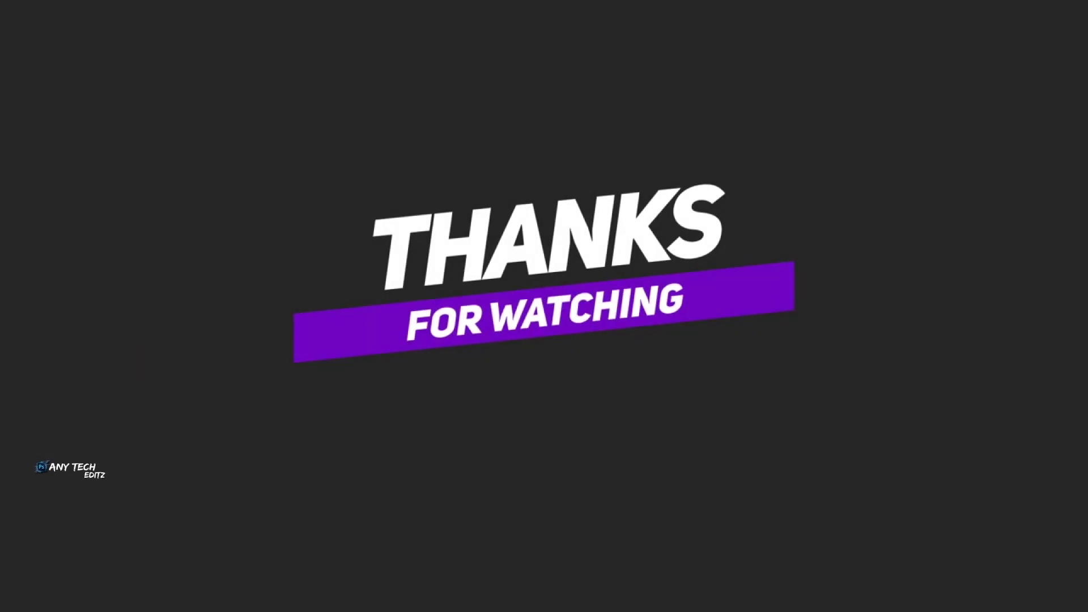